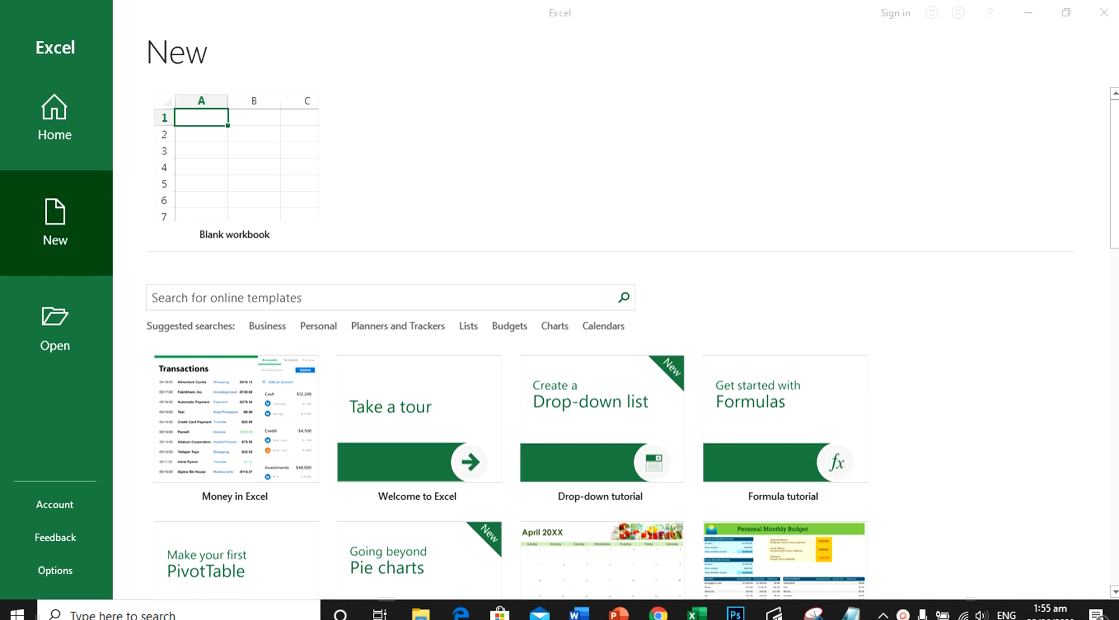
Step: Browse the available workbook templates and create a blank workbook
click(804, 341)
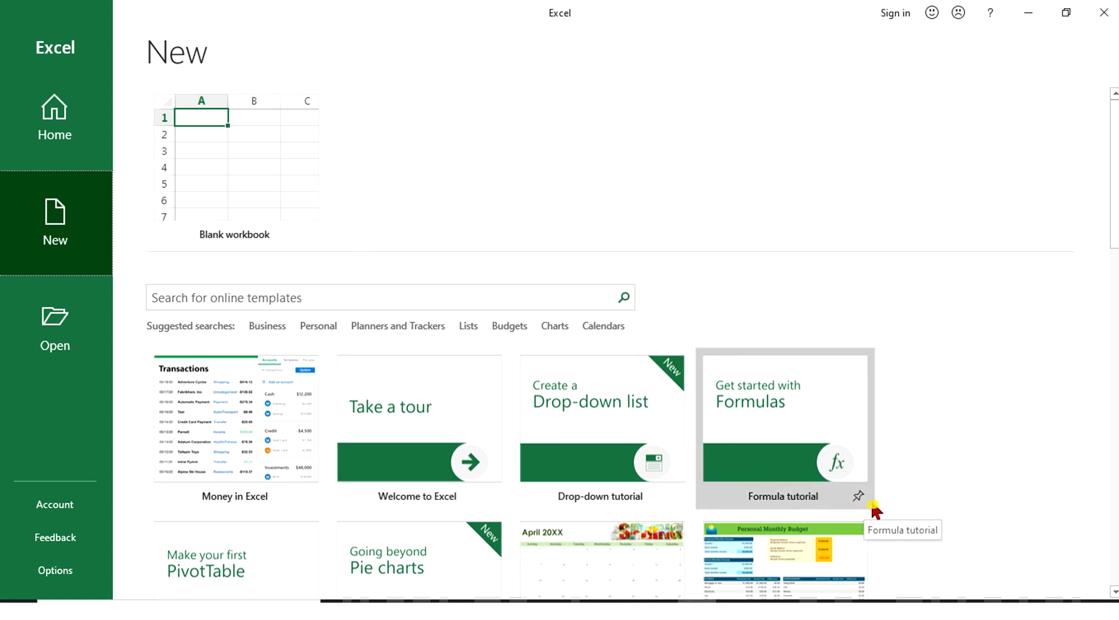
drag(1114, 237, 1114, 342)
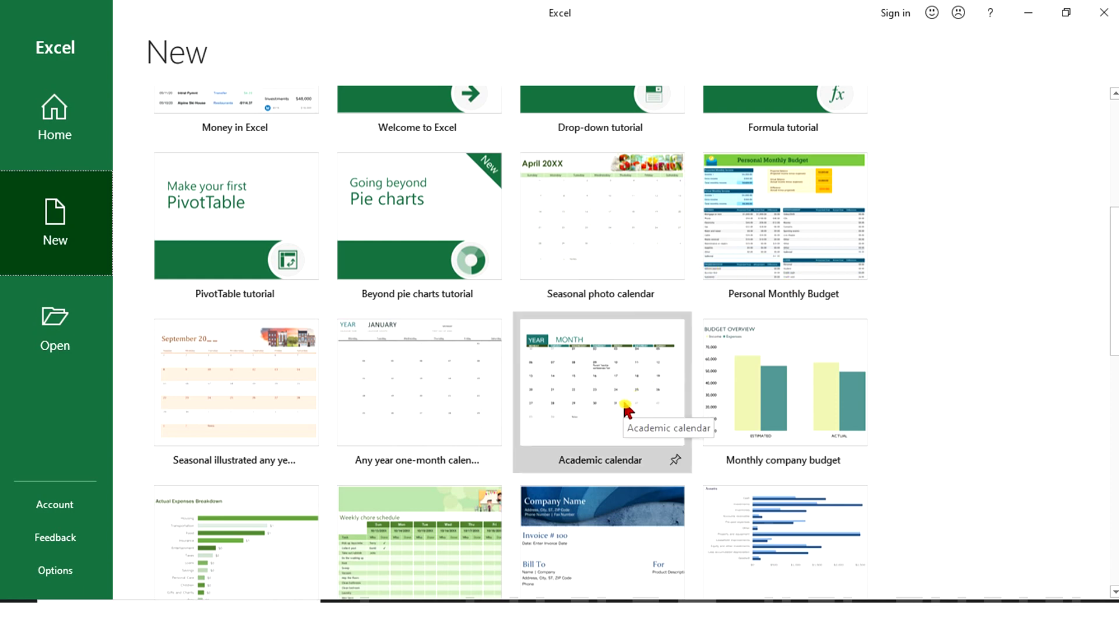
scroll(1106, 327, down, 6)
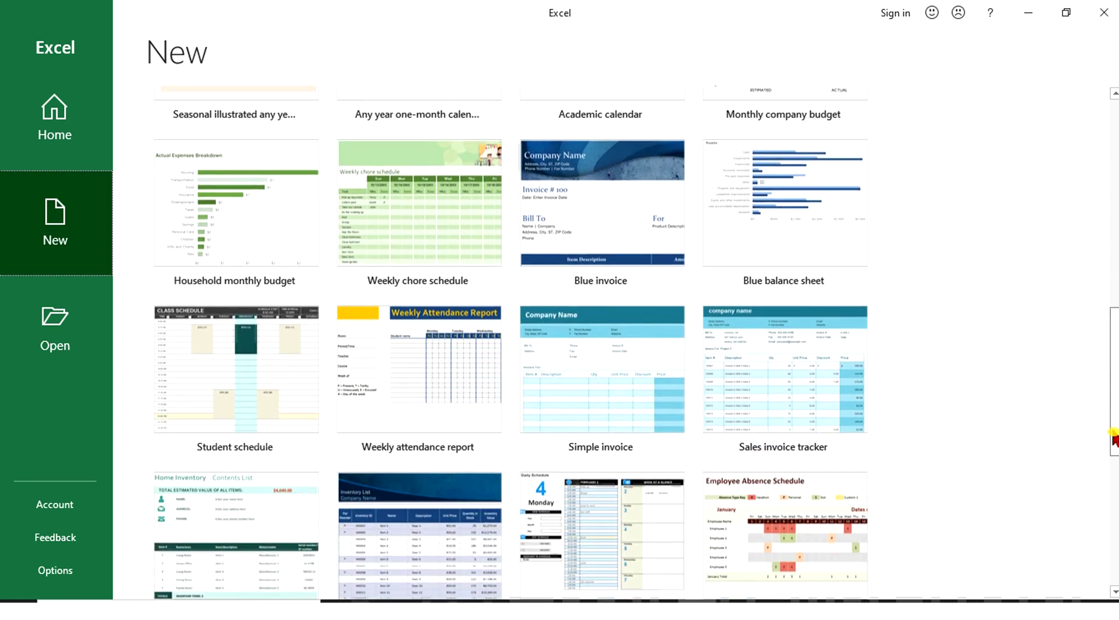
drag(1113, 437, 1112, 224)
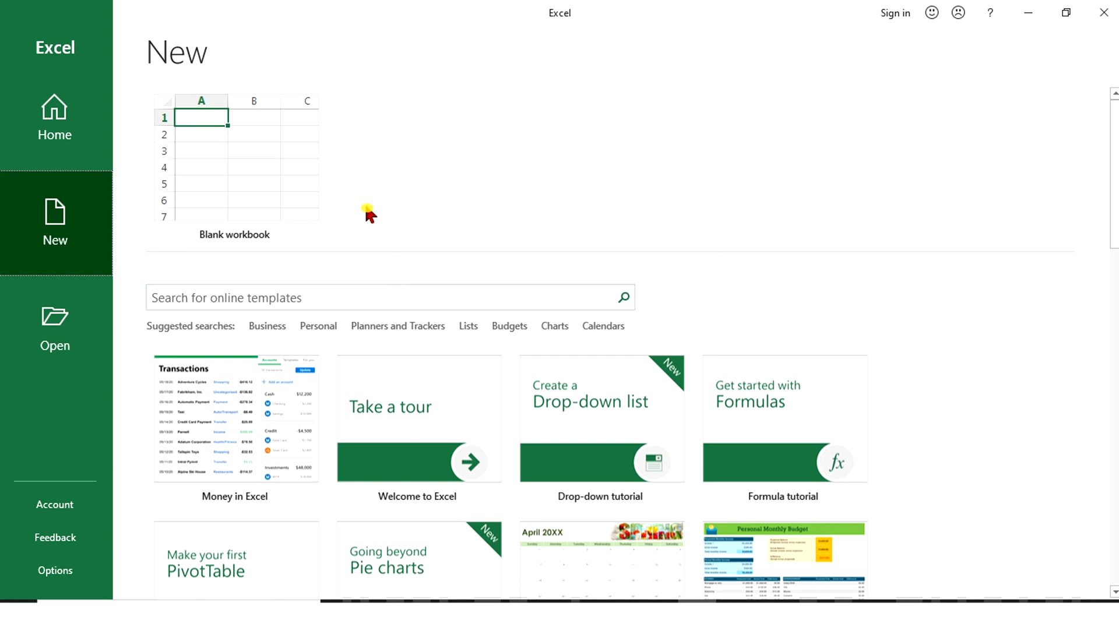
click(253, 185)
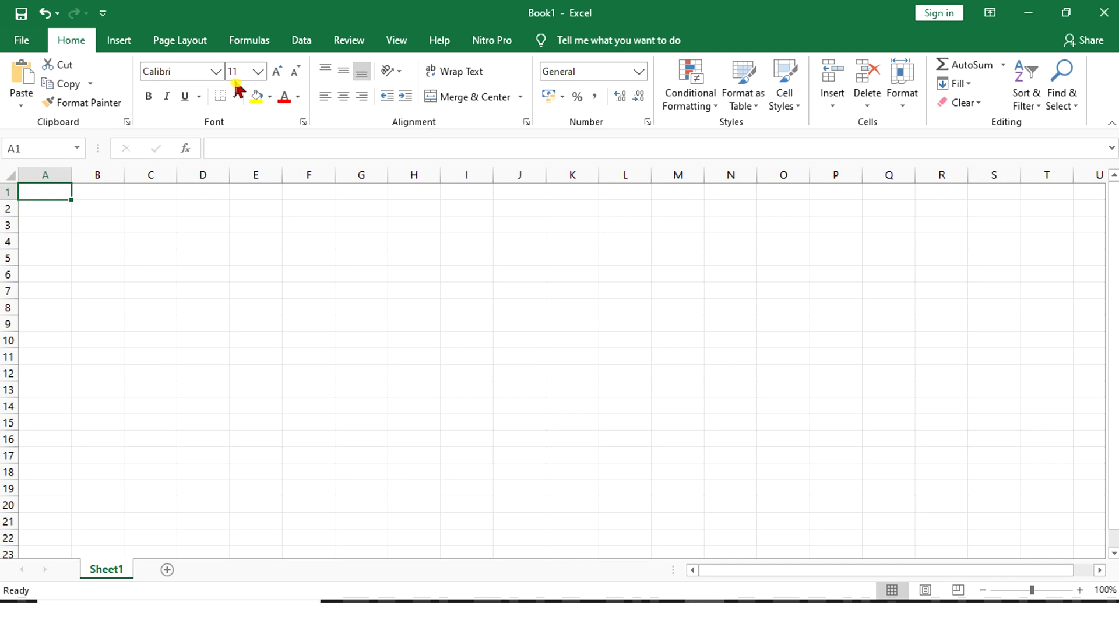
Step: Look through the Home, Insert and Page Layout command sets to see how their commands are grouped
click(121, 51)
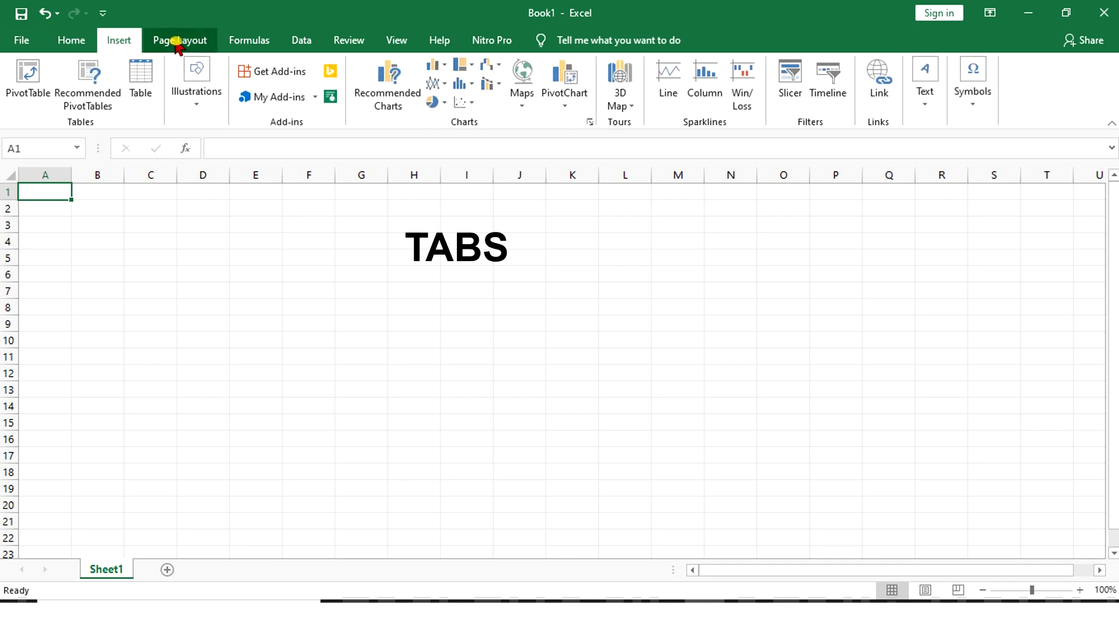
click(198, 49)
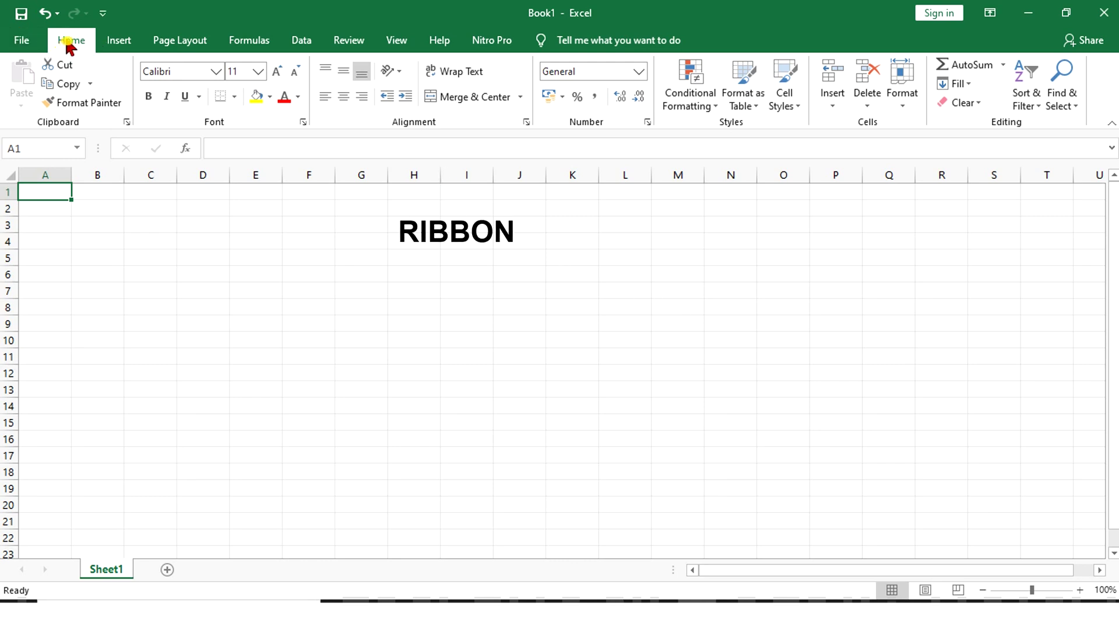
click(130, 38)
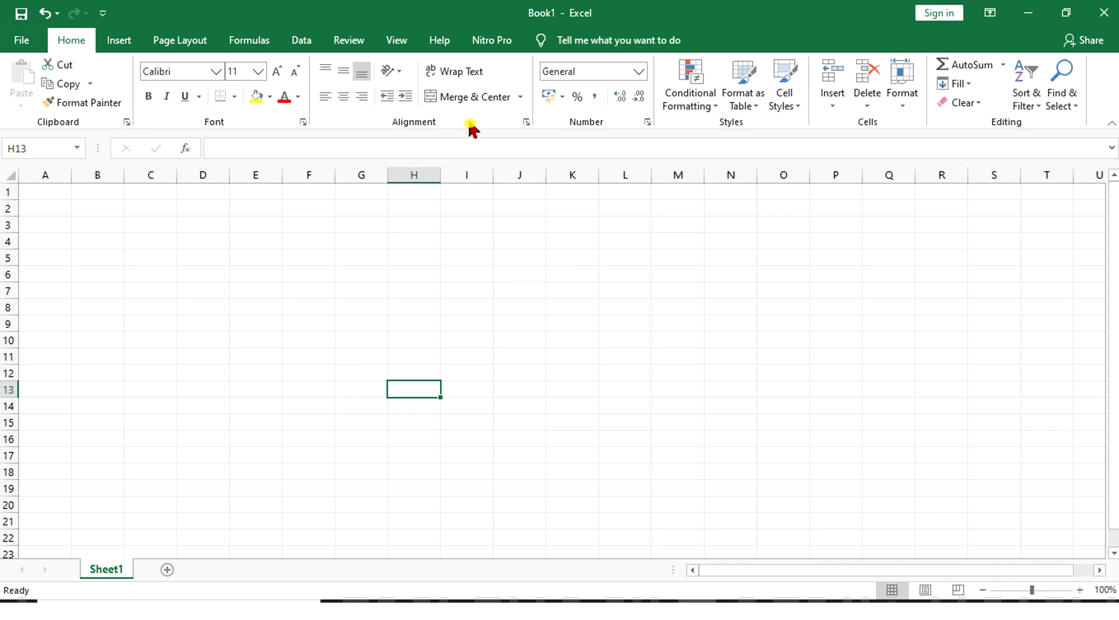
click(119, 45)
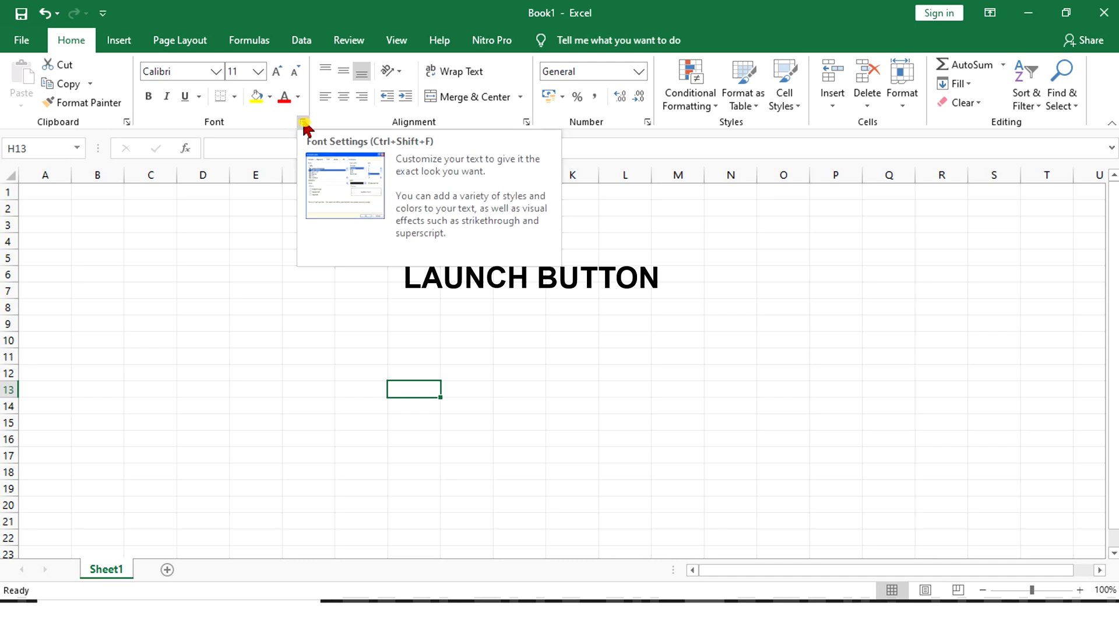
Step: Examine the font options in the Format Cells dialog and close it without changing any setting
click(304, 123)
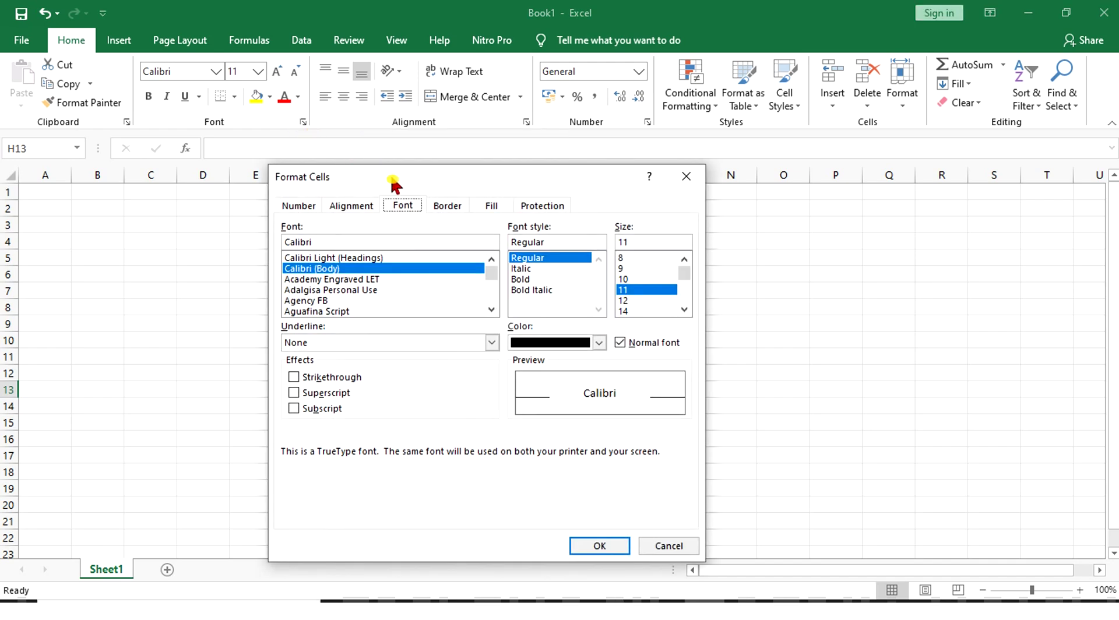
drag(394, 186, 396, 188)
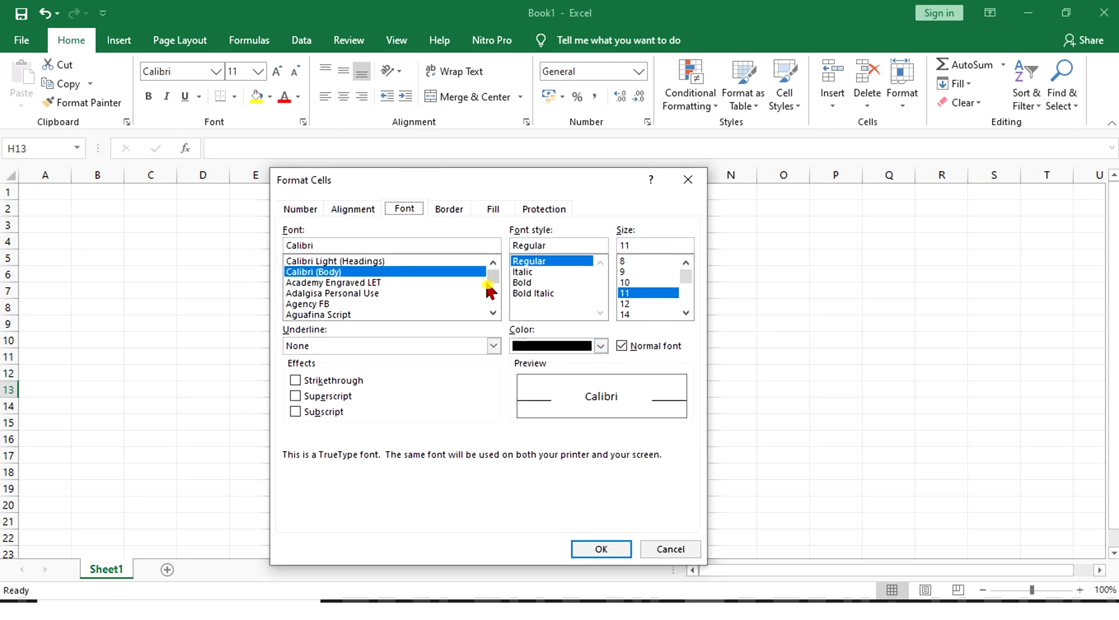
click(601, 549)
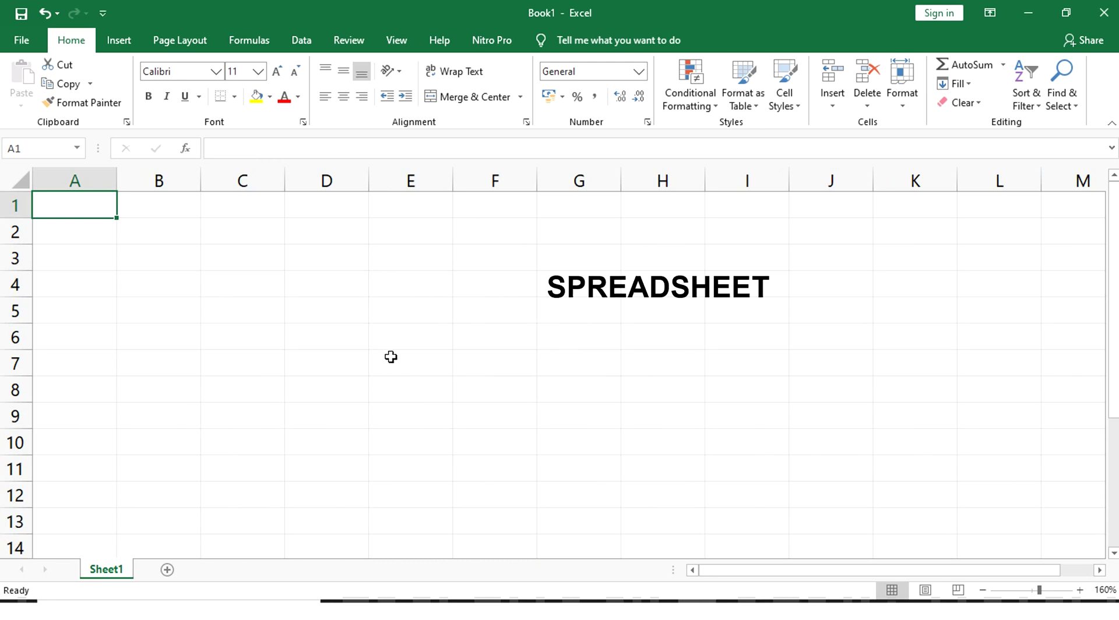
Step: Select the entire columns A, B and C one at a time, followed by rows 1 to 4
click(72, 180)
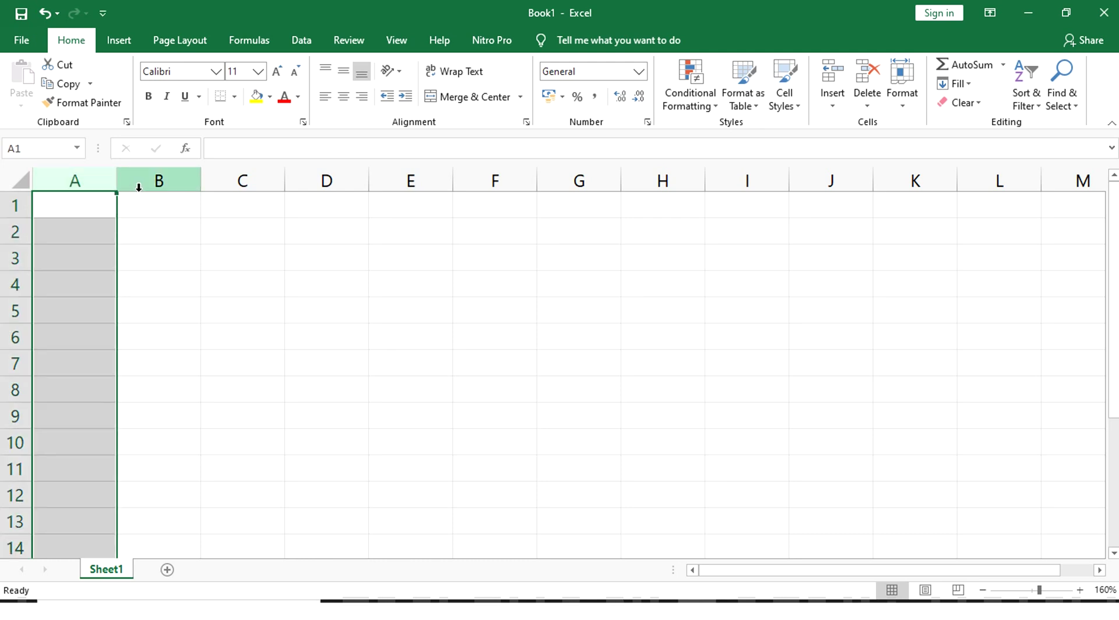
click(164, 185)
click(249, 183)
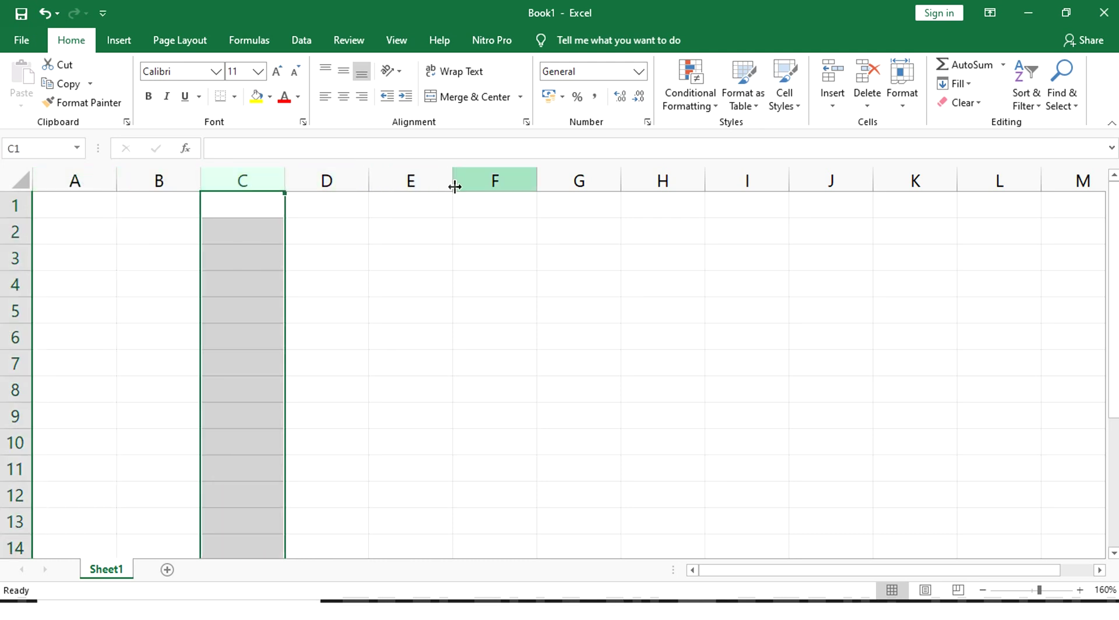
click(11, 207)
click(16, 231)
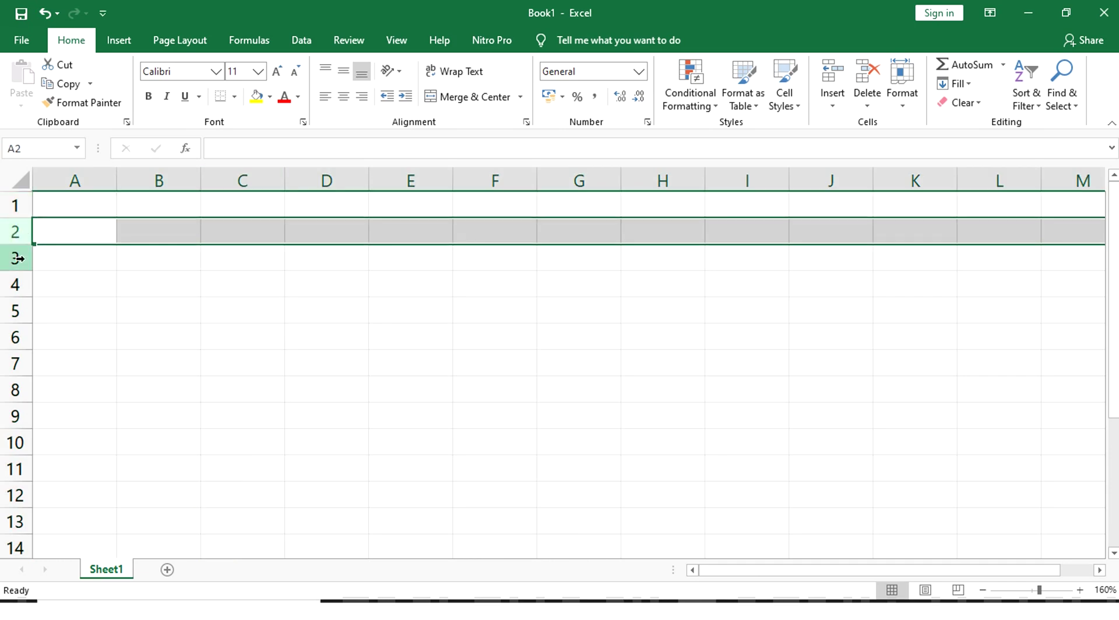
click(17, 258)
click(15, 284)
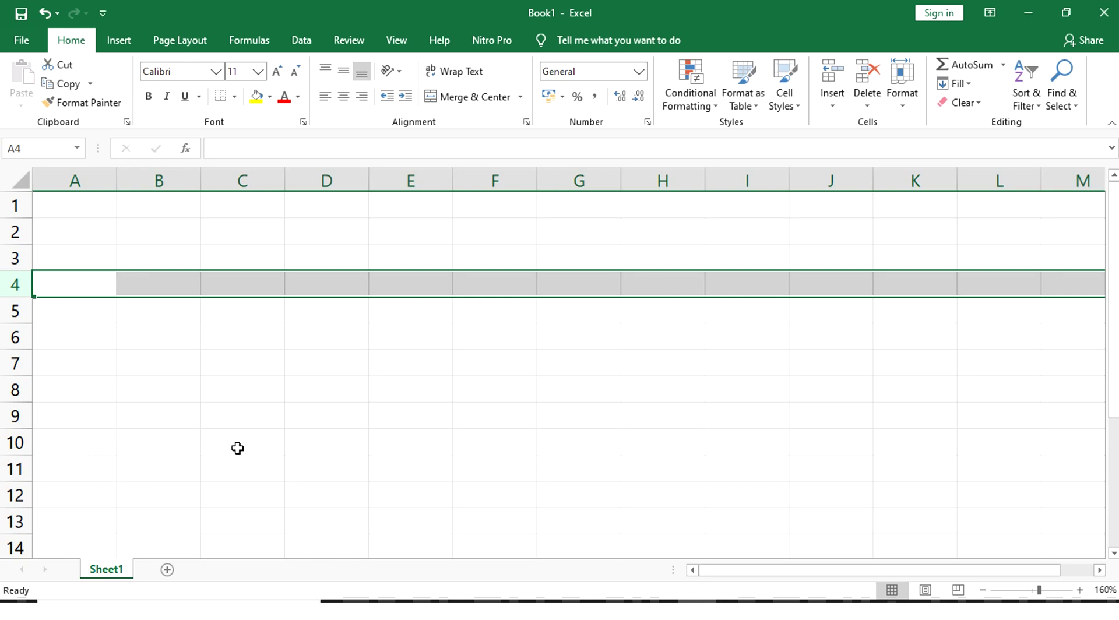
Step: Select the individual cells C5, C6, D6, A1 and C1 one after another
click(242, 310)
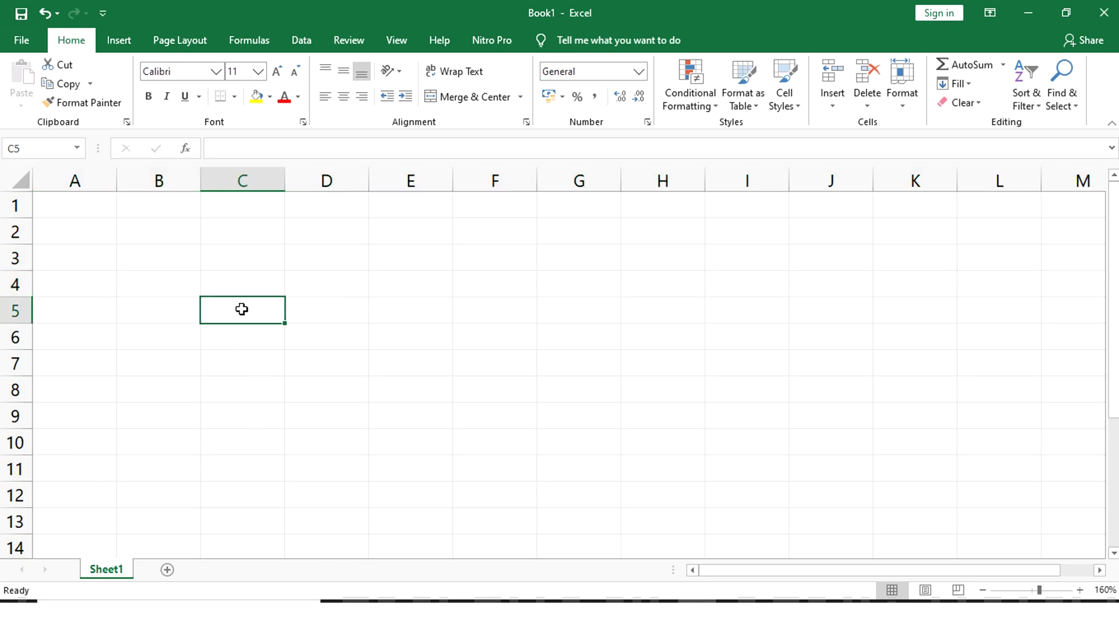
click(240, 346)
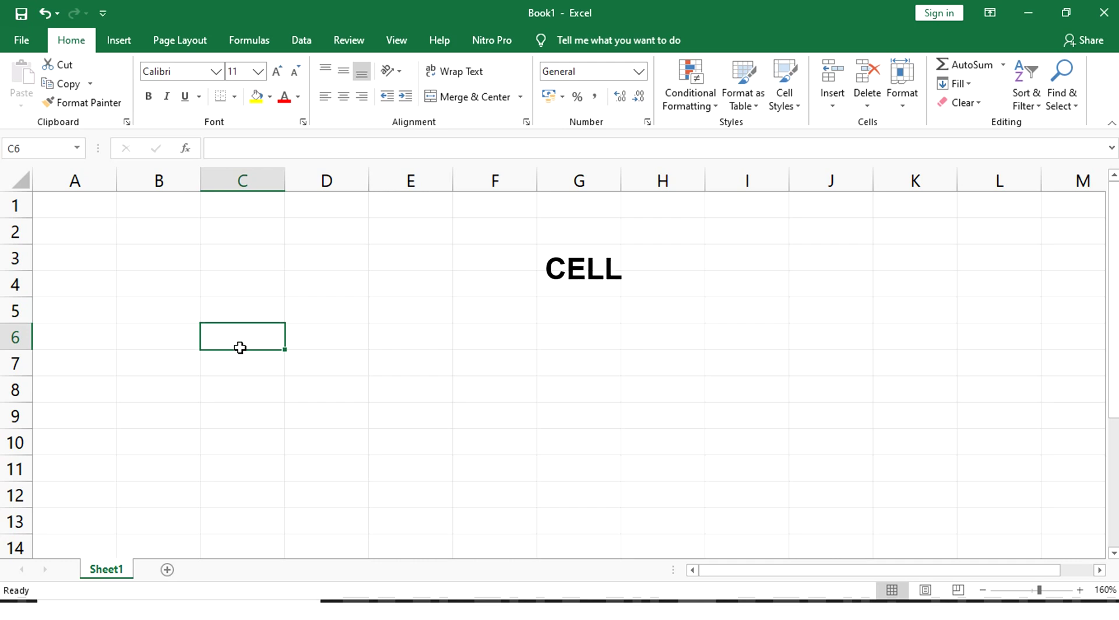
click(354, 344)
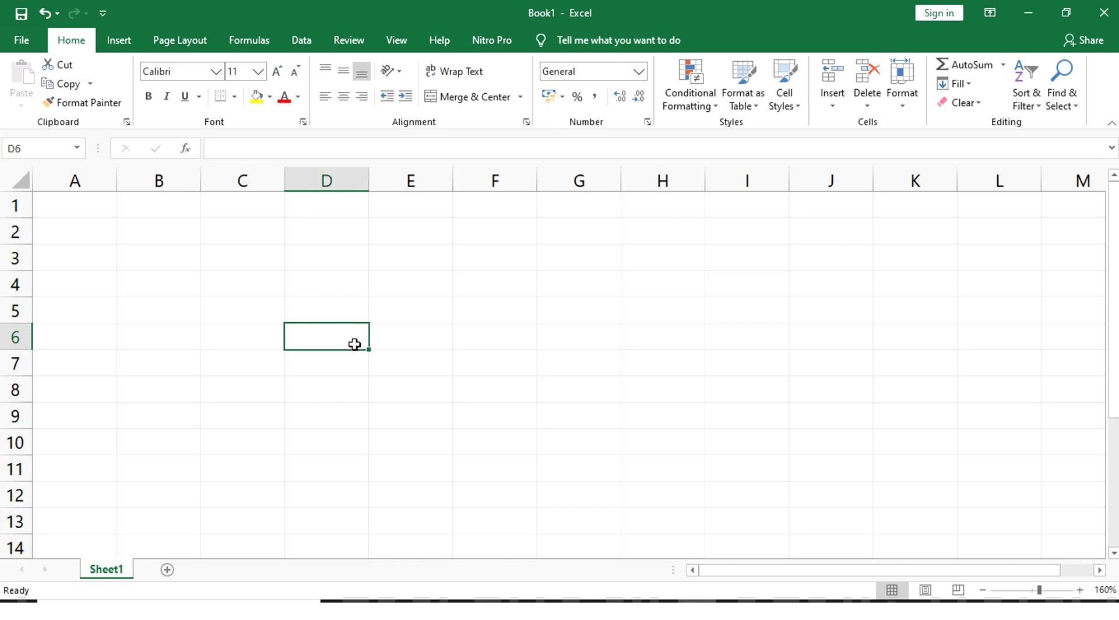
click(79, 201)
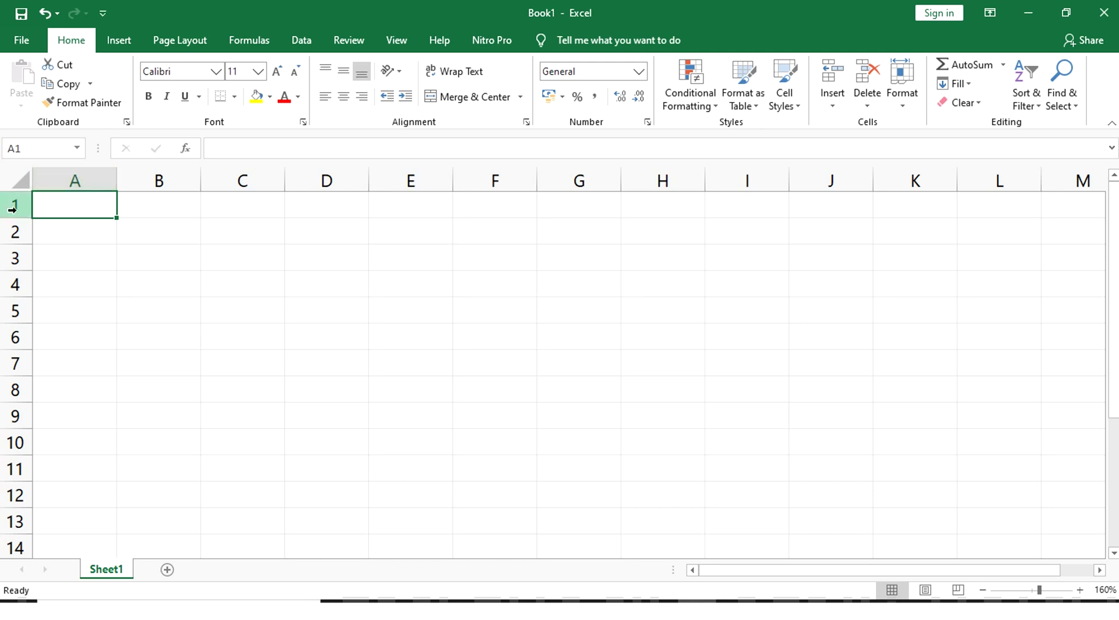
click(240, 208)
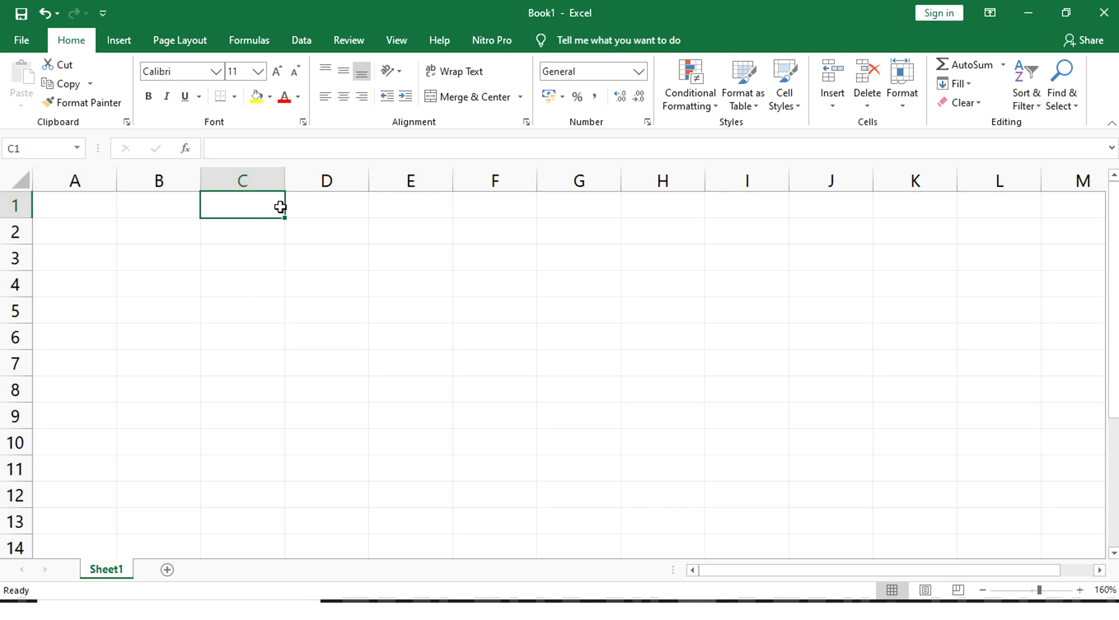
Step: Move the active cell down column C from C1 to C7
key(Down)
key(Down)
key(Down)
key(Down)
key(Down)
key(Down)
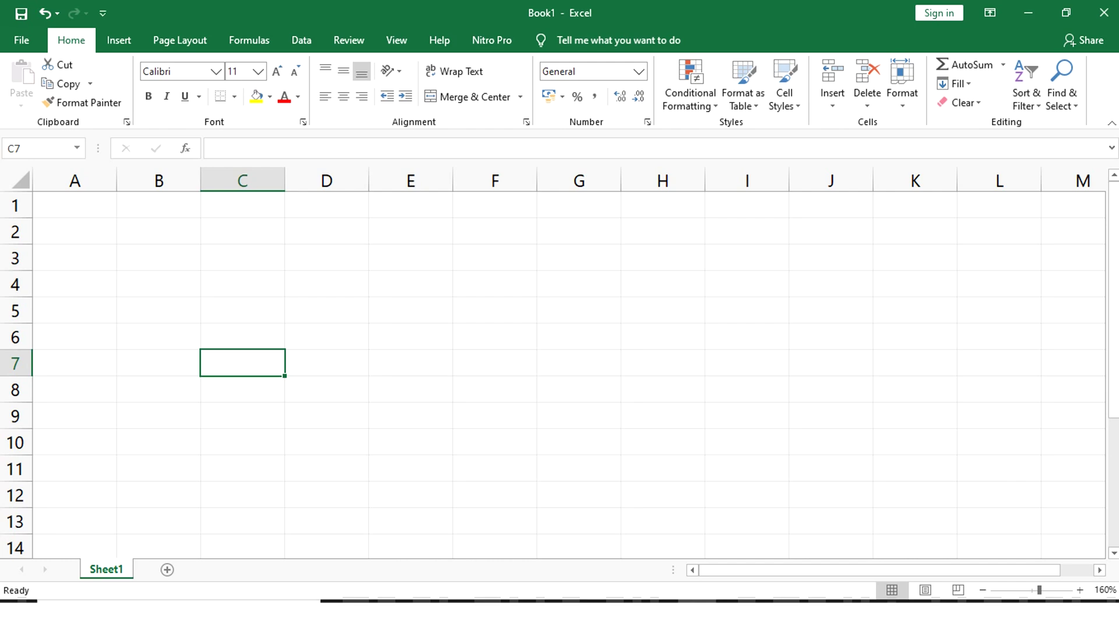
Step: Select several cell ranges in turn: C4:E7, a vertical block in column H, and D4:F9
drag(272, 286, 378, 369)
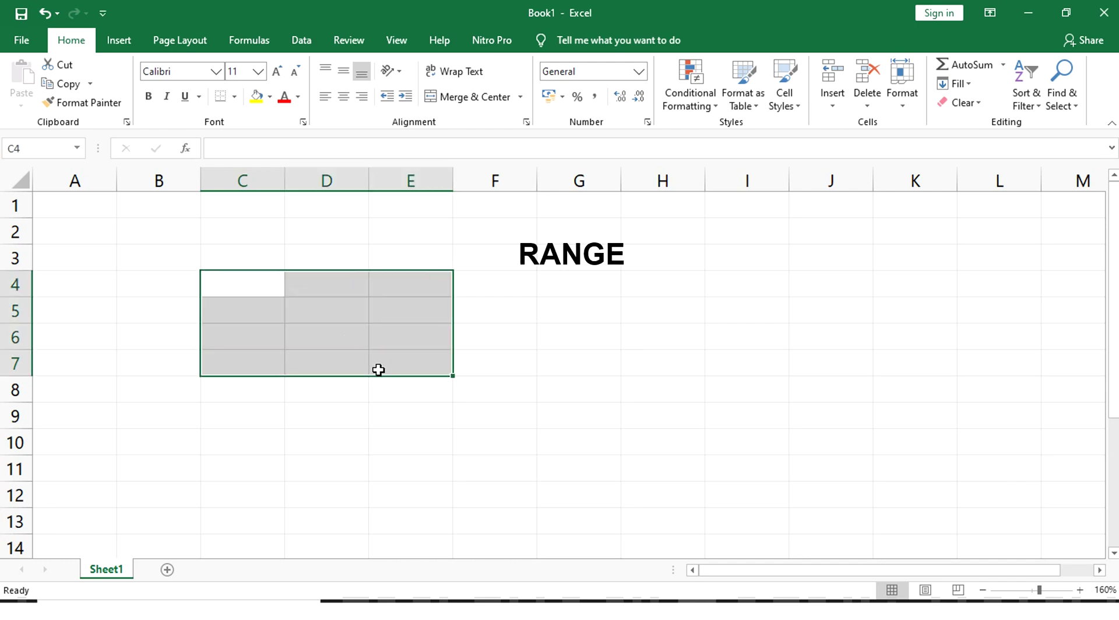
drag(702, 285, 705, 441)
click(314, 290)
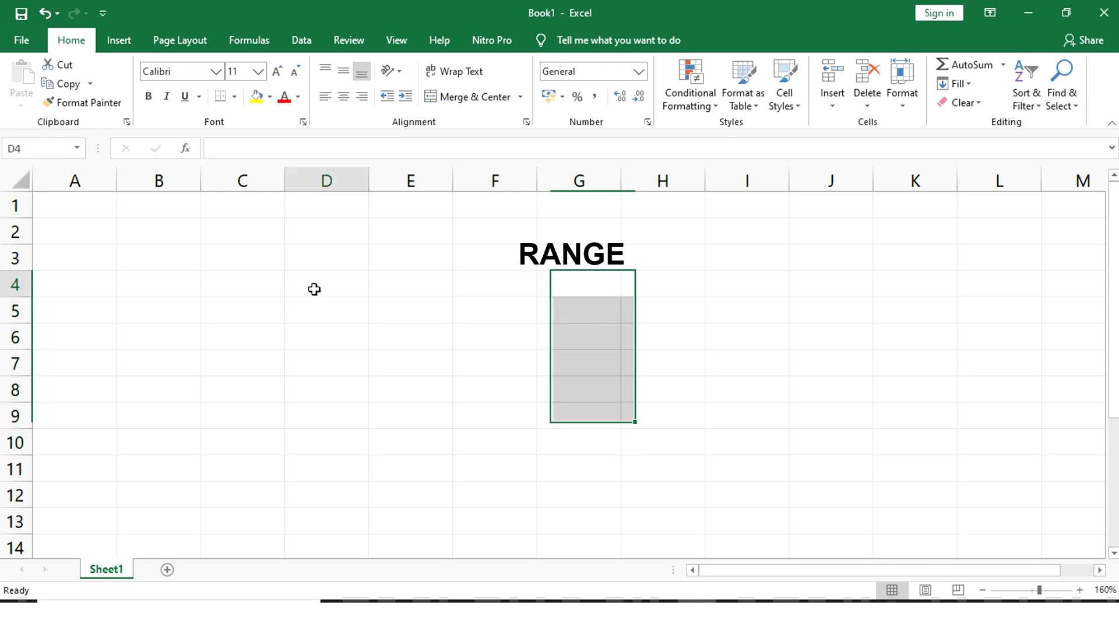
drag(314, 290, 463, 418)
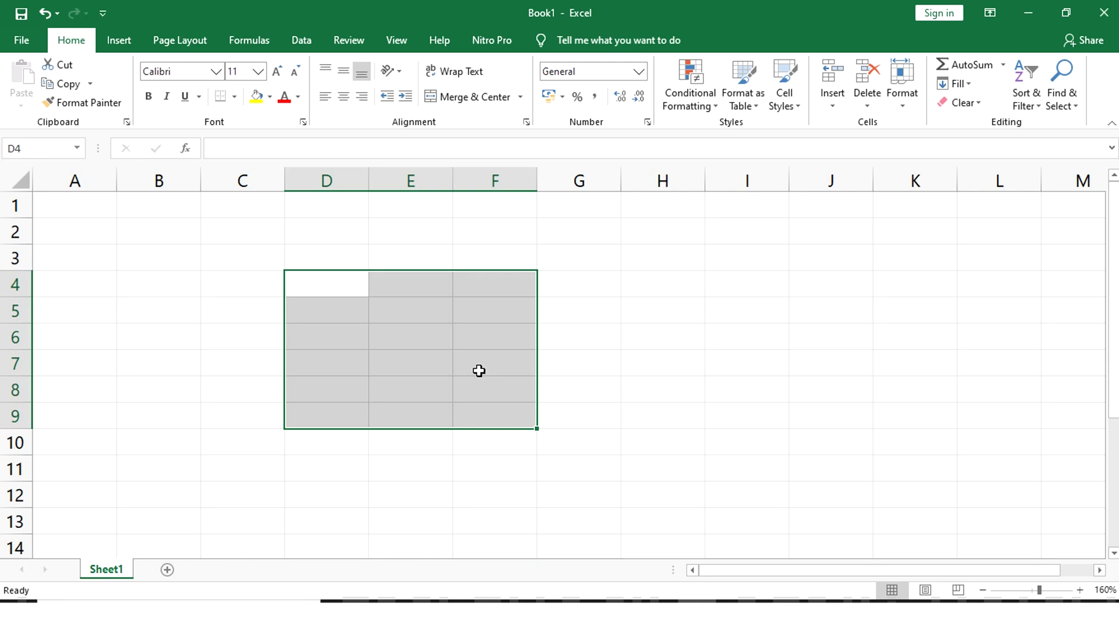
Step: Undo the last action and write the range reference =D4:F9 in cell B2
key(ctrl+z)
click(185, 231)
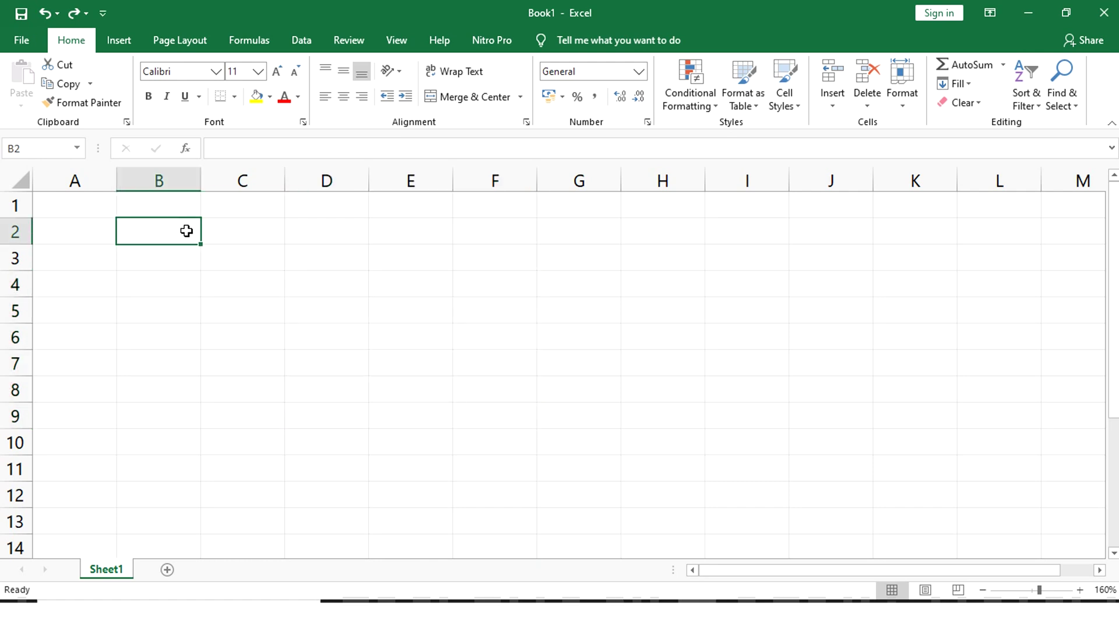
text(=D)
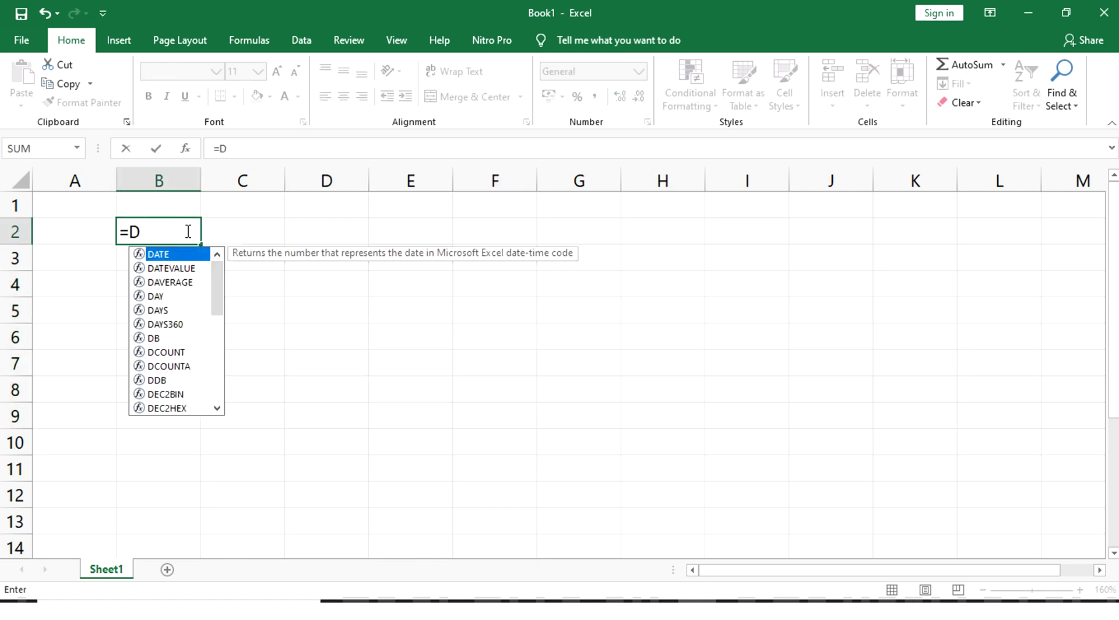
text(4)
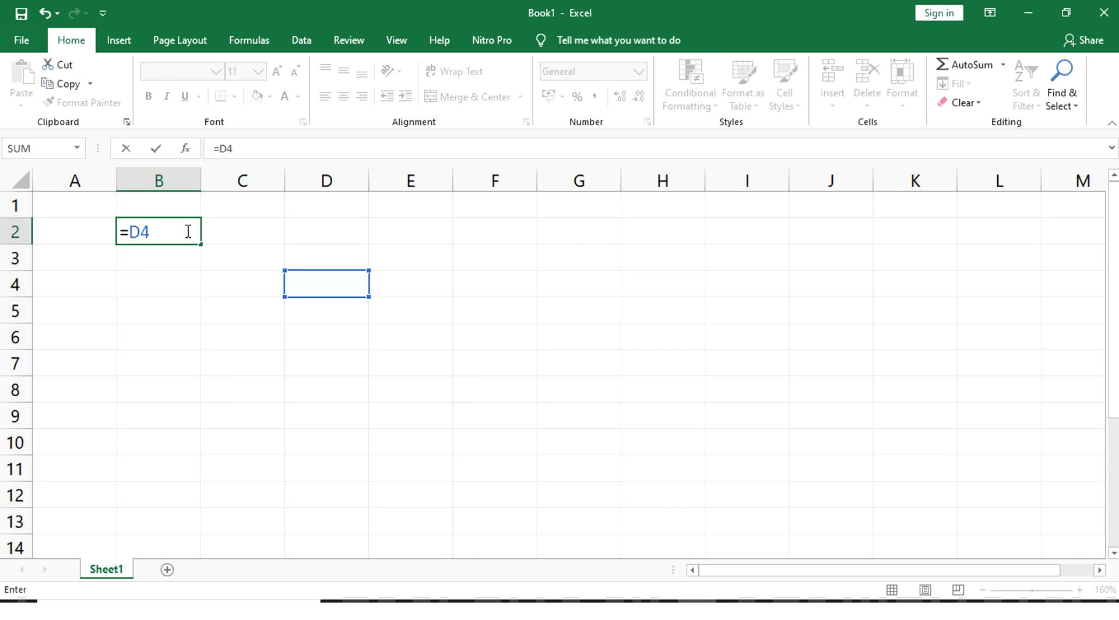
text(:f9)
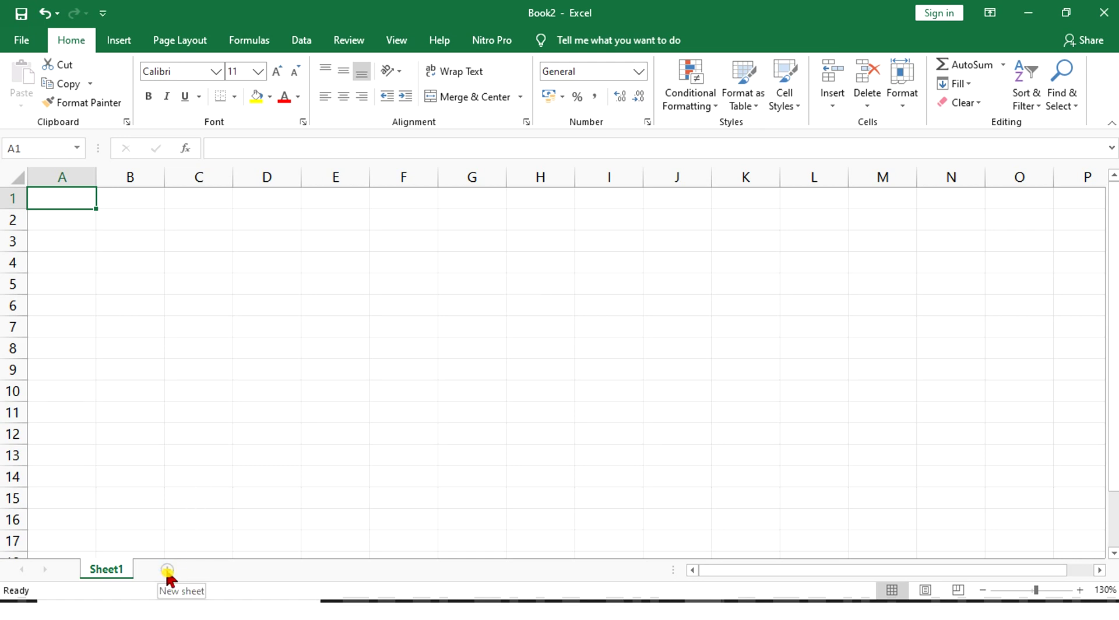
Step: Add three new worksheets to the Book2 workbook and delete Sheet4
click(168, 570)
click(220, 570)
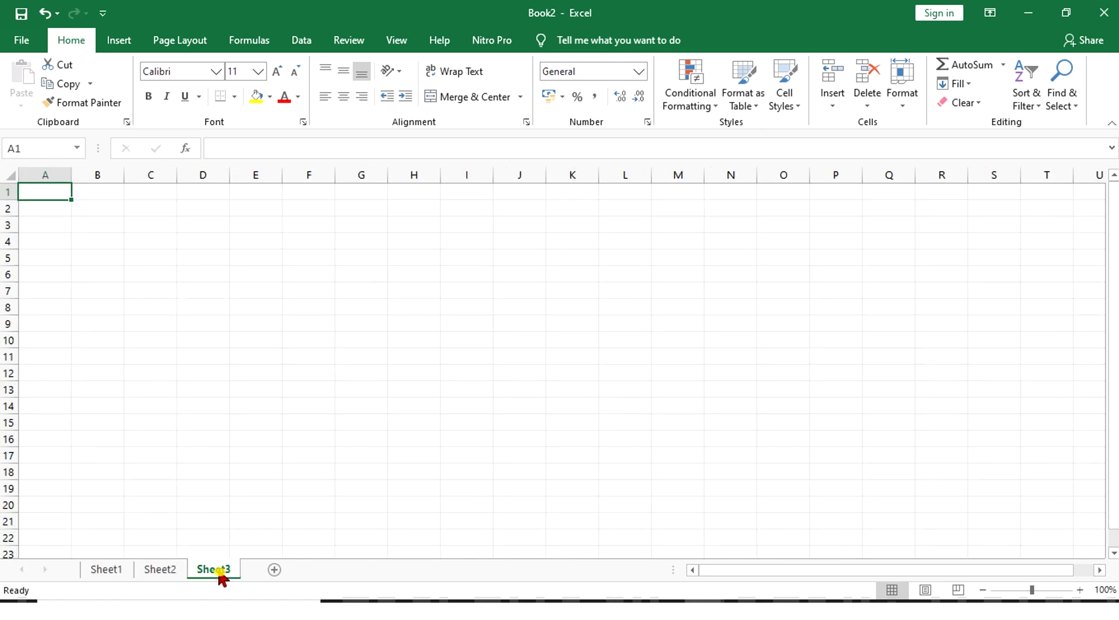
click(274, 570)
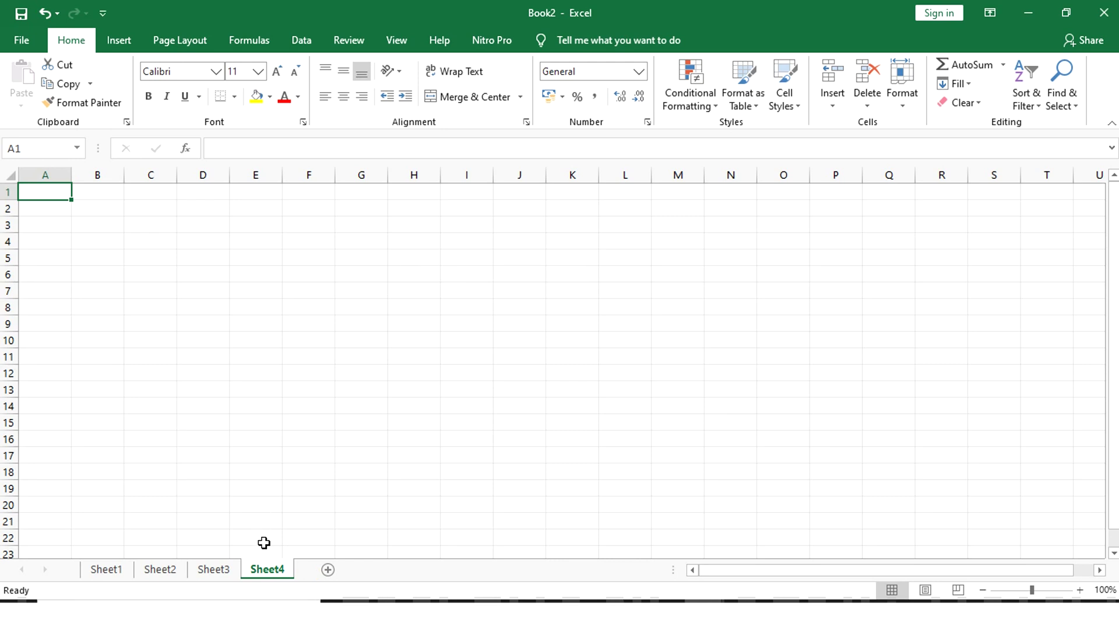
right_click(268, 571)
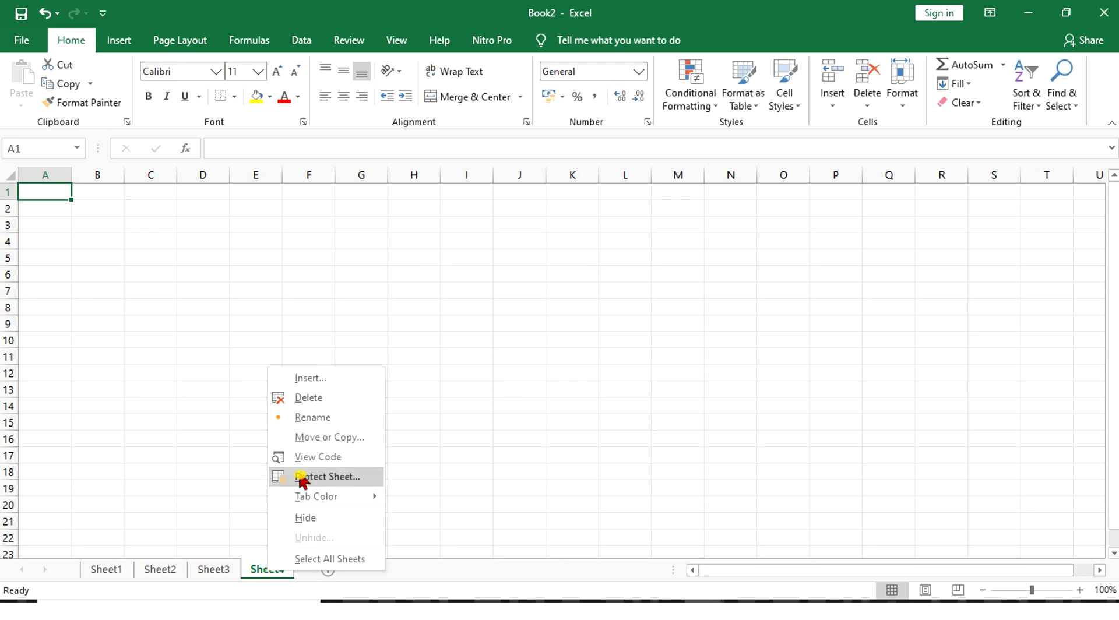
click(308, 398)
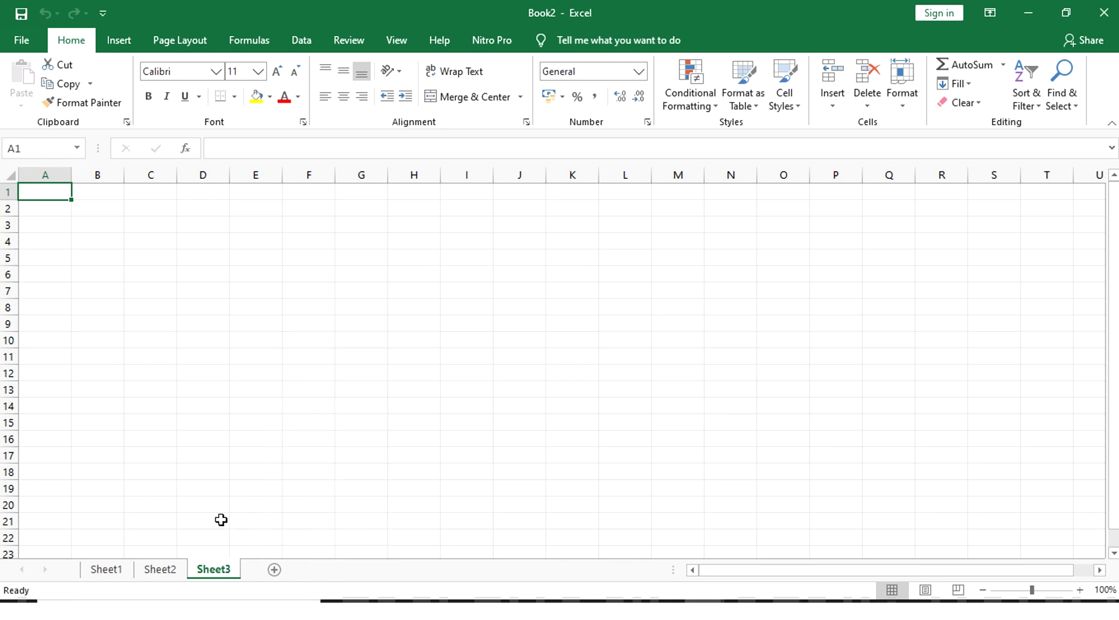
Step: Rename the Sheet3 worksheet as Report
right_click(217, 575)
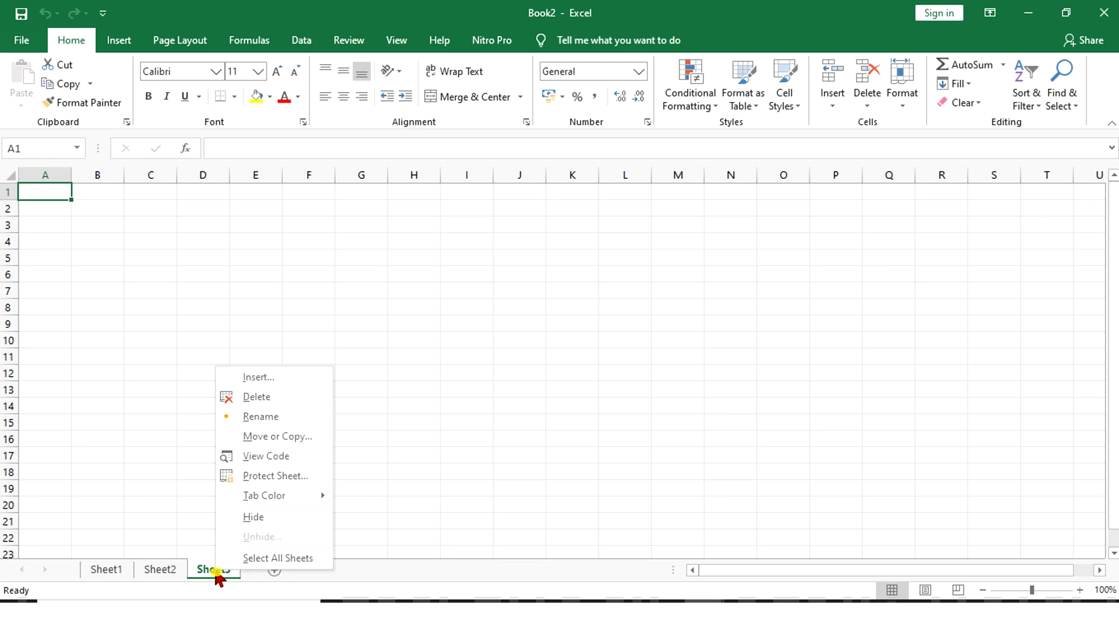
click(273, 418)
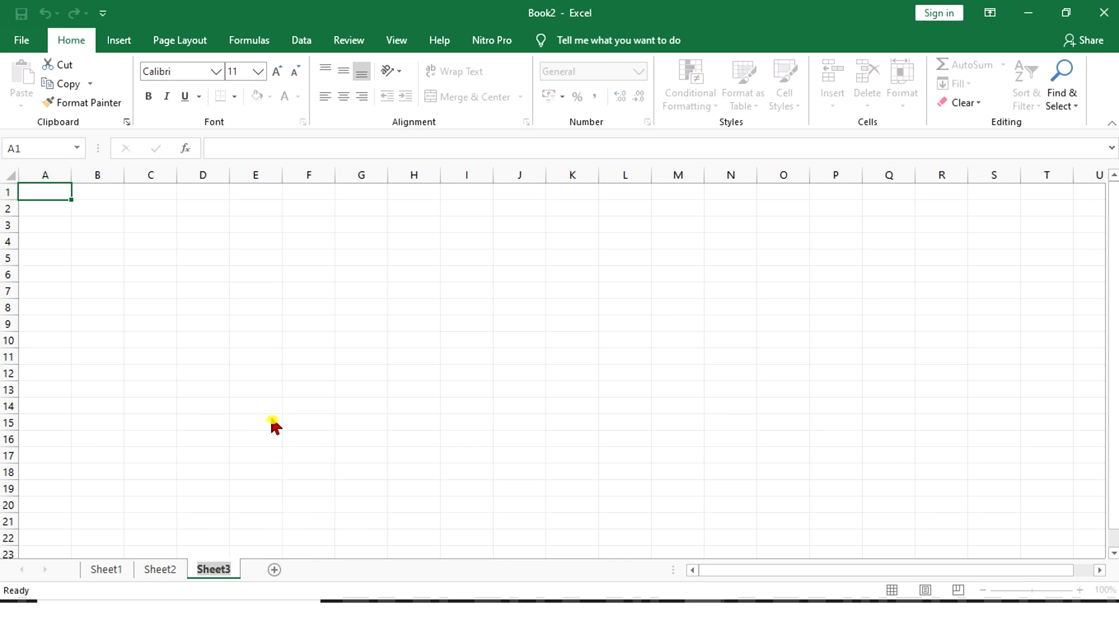
text(Report)
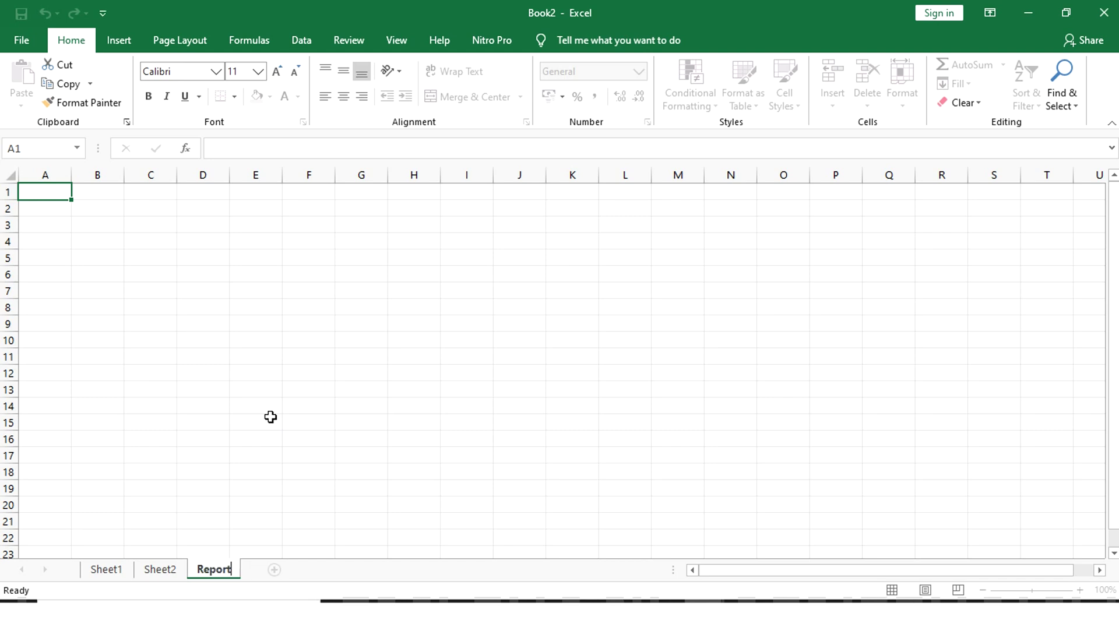
key(Return)
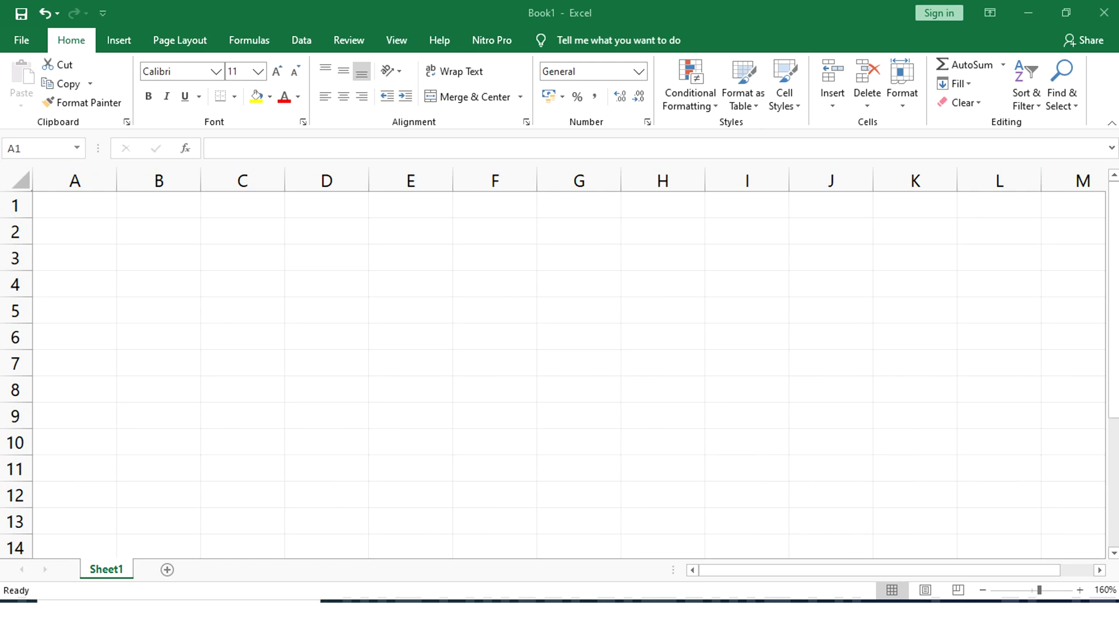
Step: In Book1, enter the title CONSTRUCTION SUPPLIES INVENTORY in cell A1 and the column heading Materials in A2
text(CONSTR)
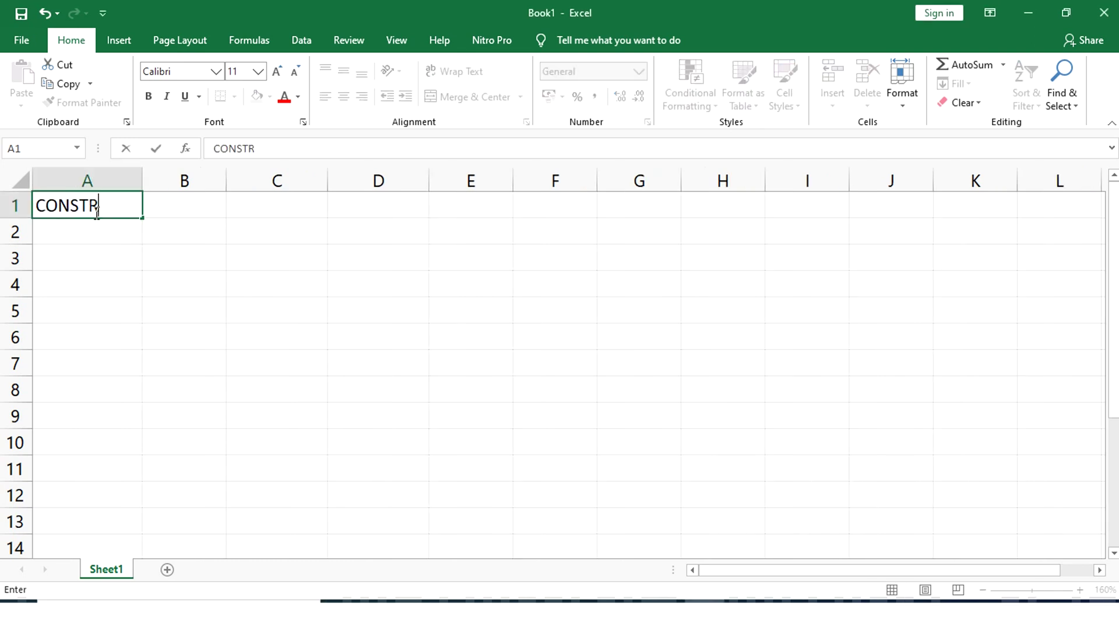
text(UCTION SUPPLIES I)
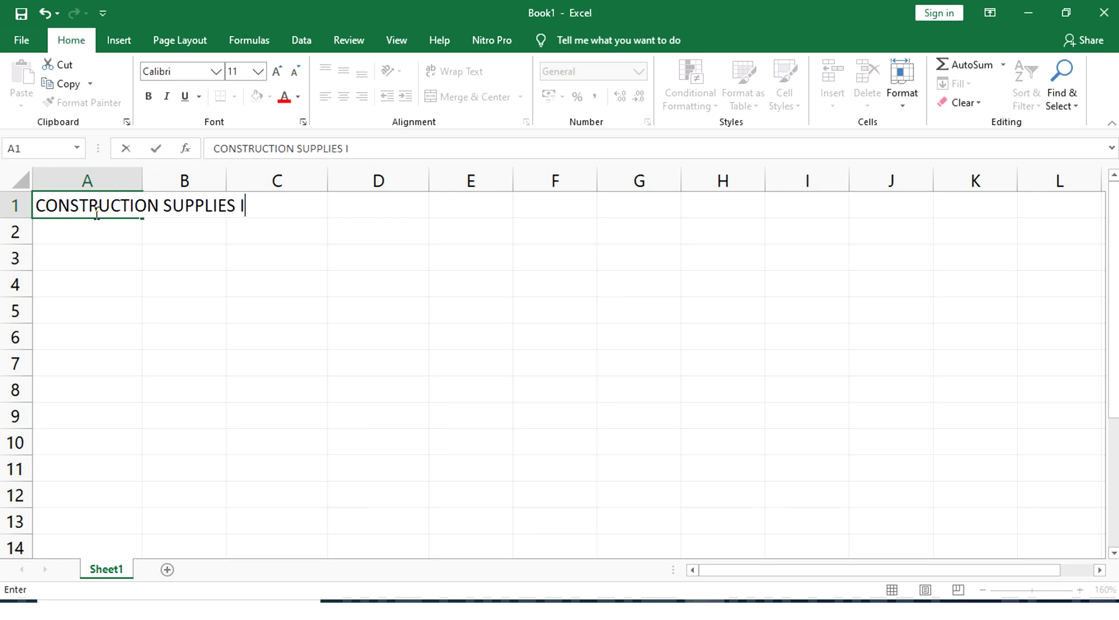
text(NVENTORY)
click(72, 234)
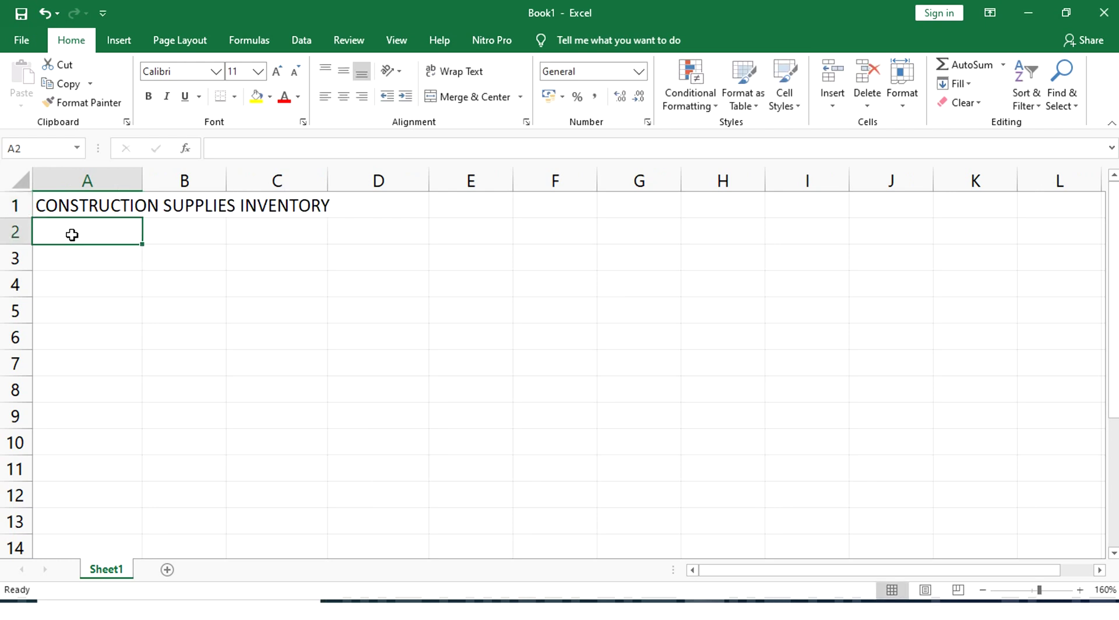
text(Materials)
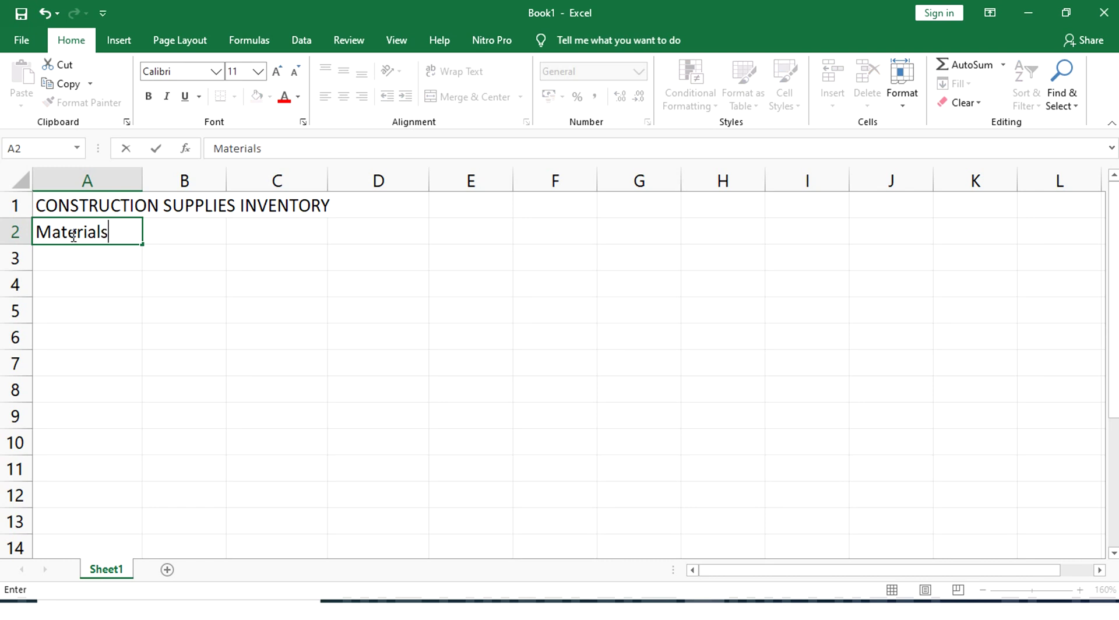
key(Return)
Step: Enter PVC Tee (150mm) as the first material in cell A3, including the closing parenthesis
text(PVC Tee)
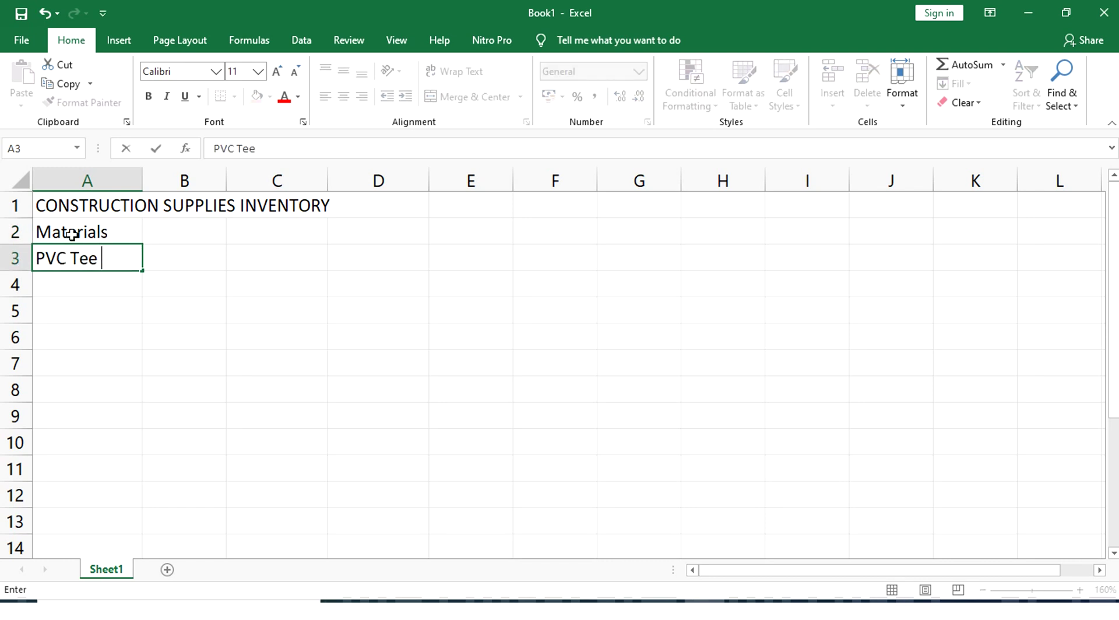
text( (150mm)
key(Return)
key(Up)
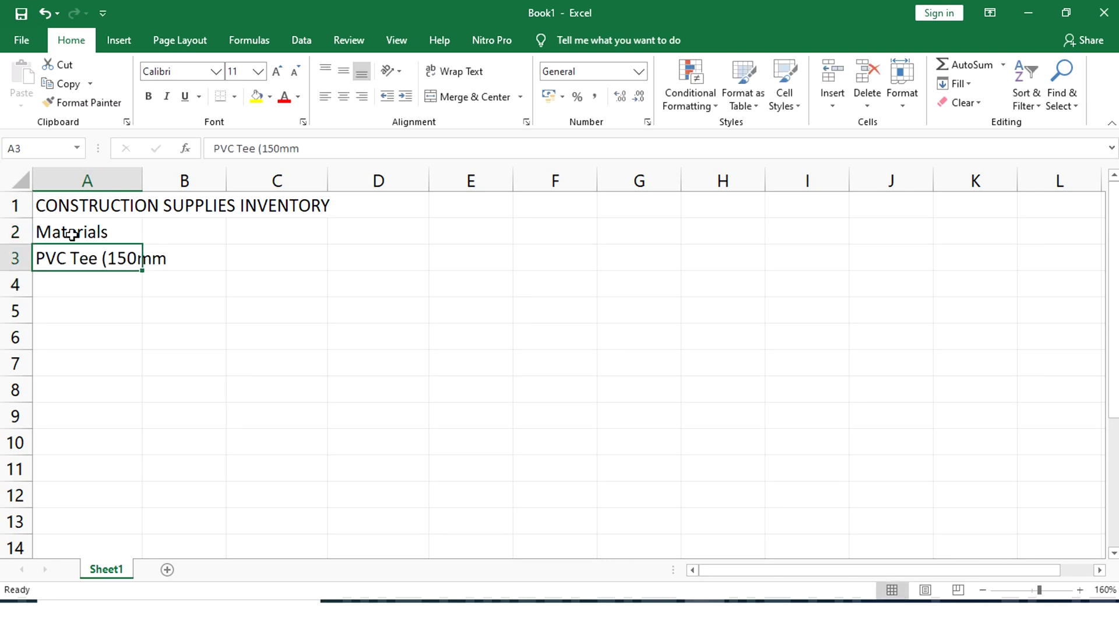
click(345, 148)
text())
key(Return)
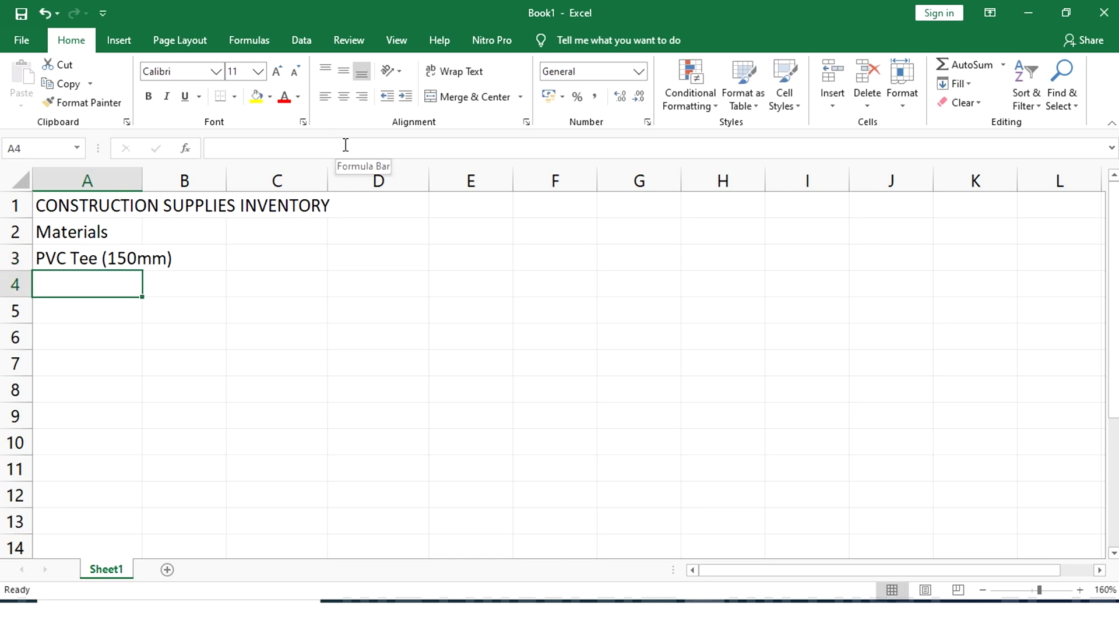
Step: List Concrete Nails Assorted, 12mm Diameter Defoemd Bars and Portland Cement 40kg in cells A4 to A6
text(Concrete Nails )
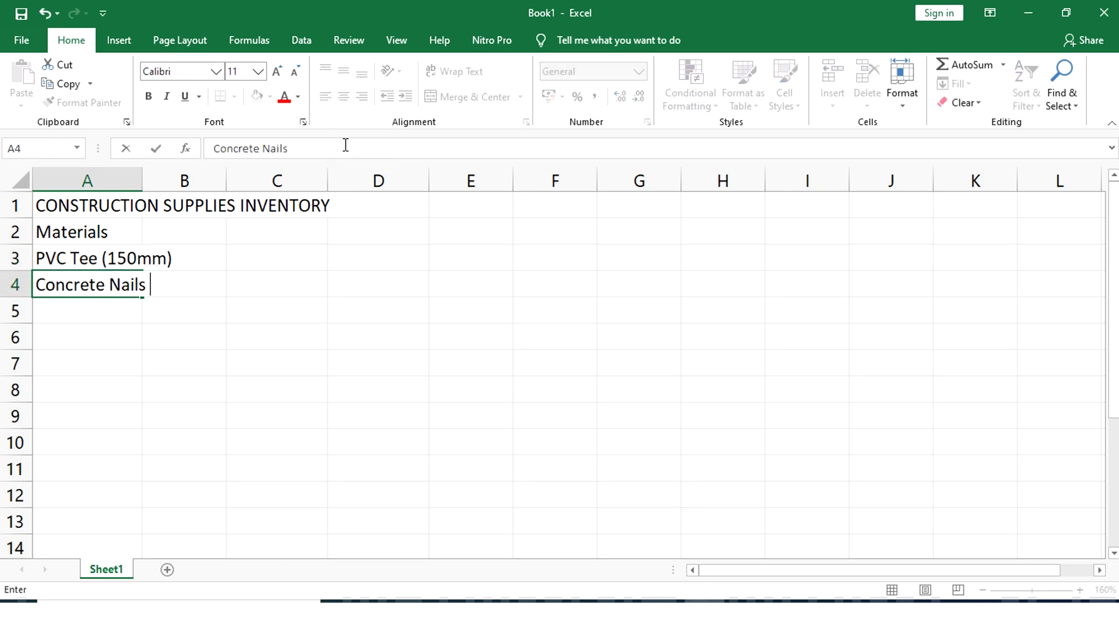
text(Assorted)
key(Return)
text(12)
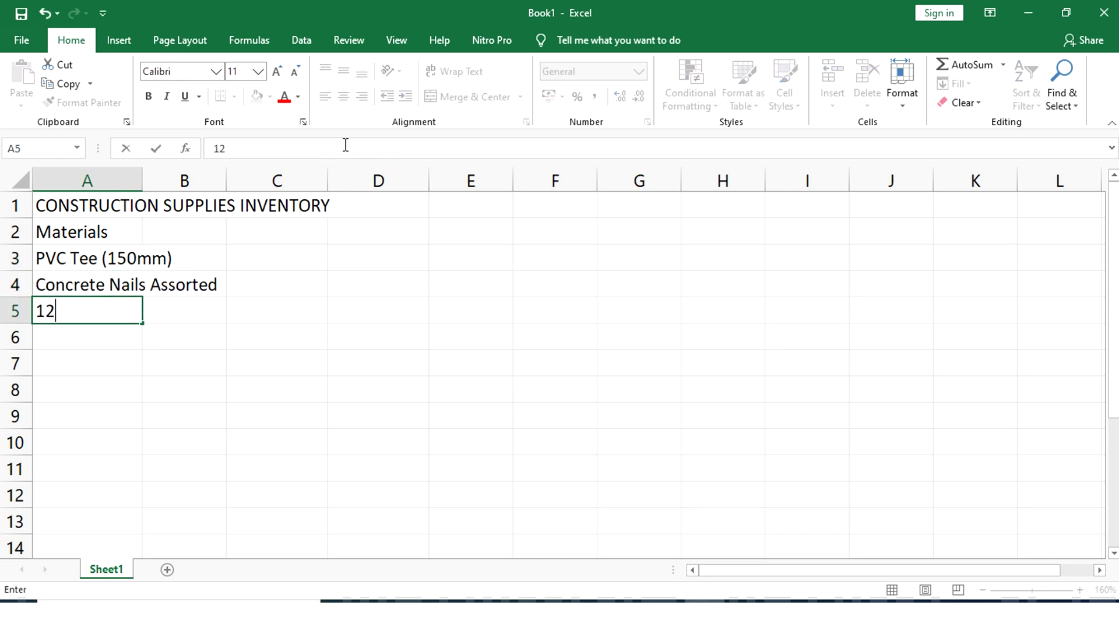
text(mm Diameter D)
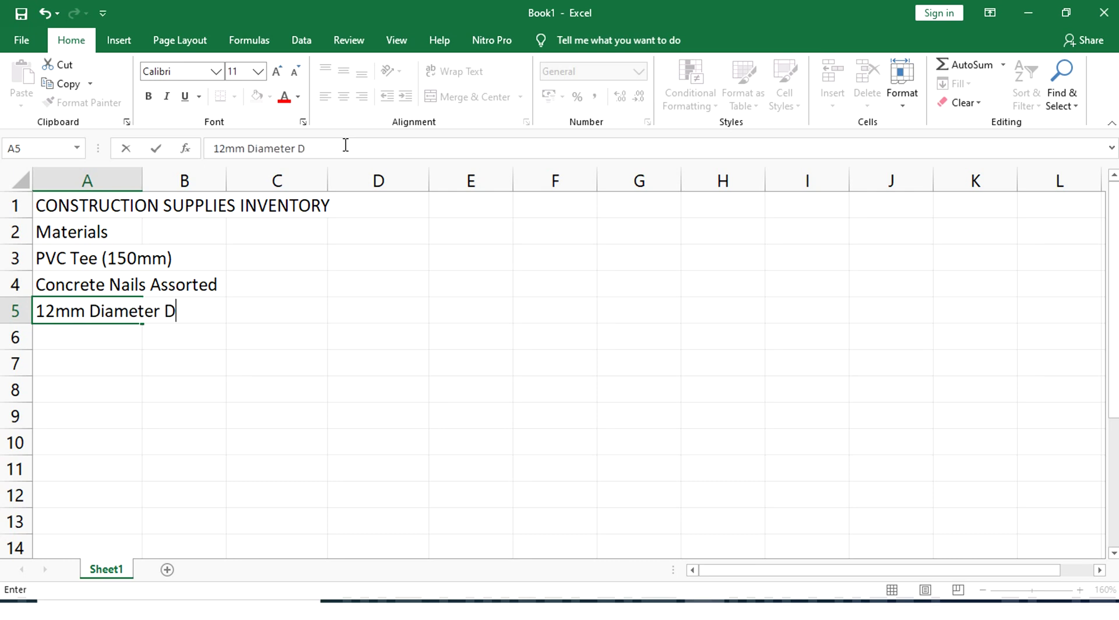
text(efoemd Bars)
key(Return)
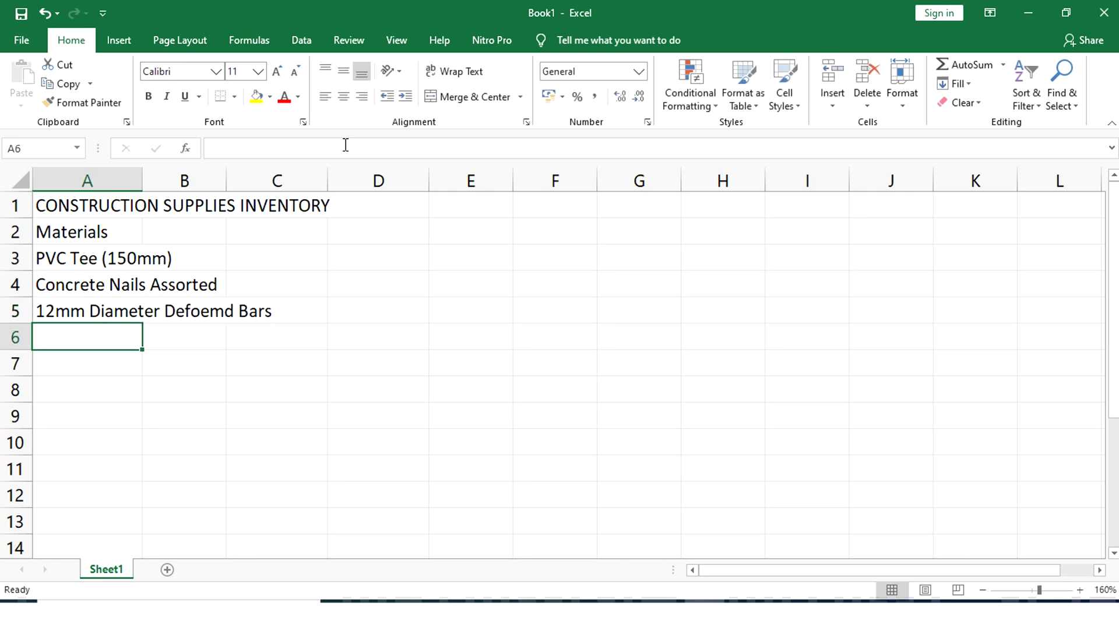
text(Portland Cem)
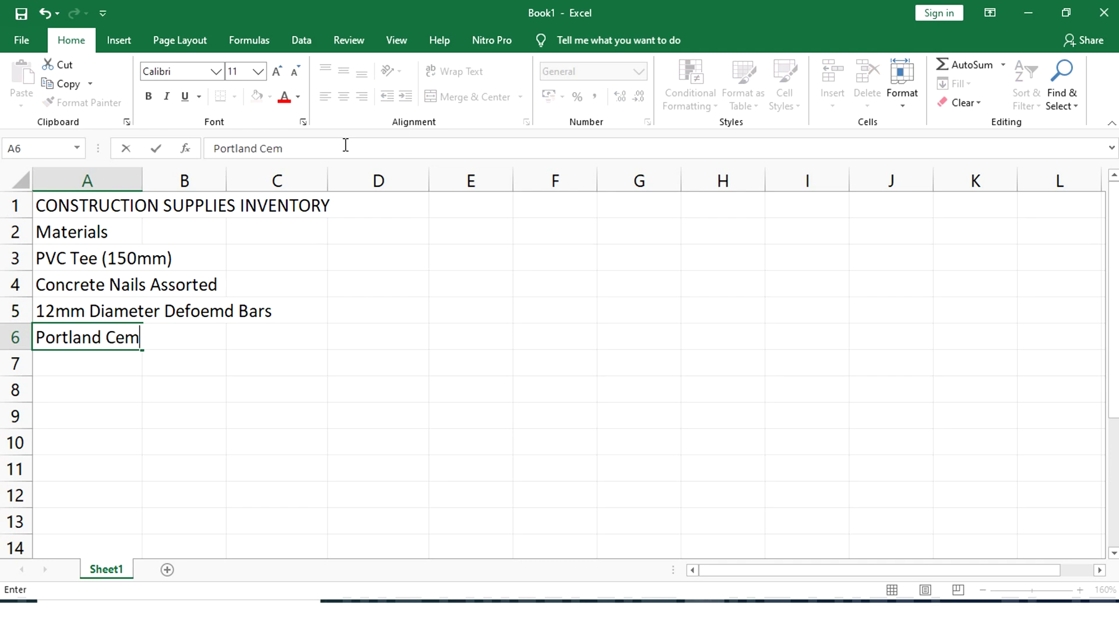
text(ent 40kg)
key(Return)
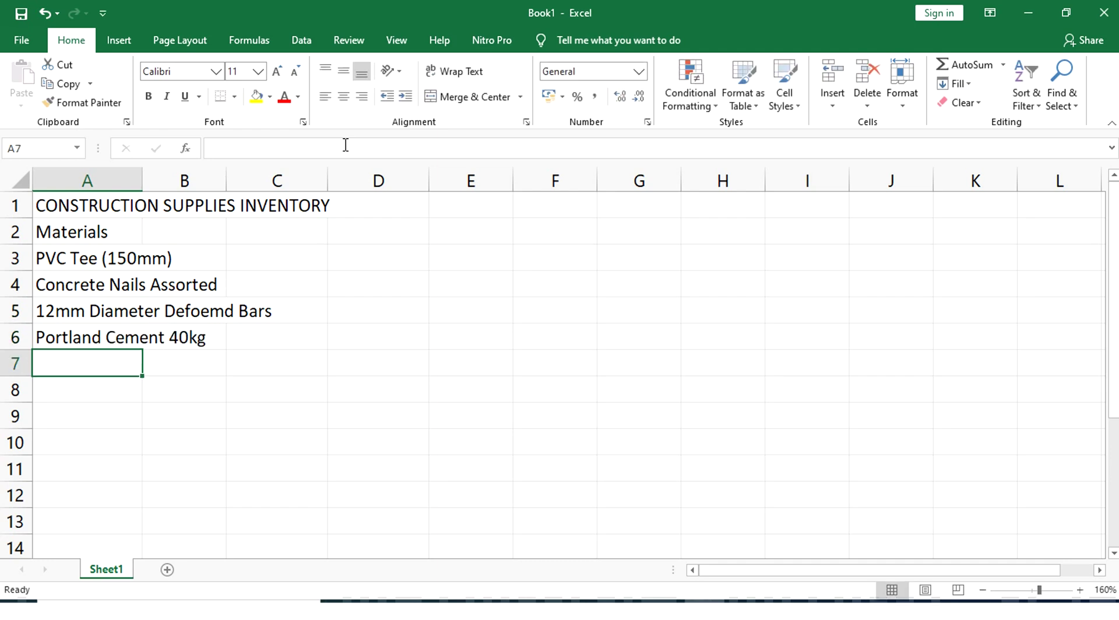
Step: Continue the materials list with Gravel, Wash Sand, Two-Gang Switch and Floor Outlet Pop-up in cells A7 to A10
text(Gravel)
key(Return)
text(Wash )
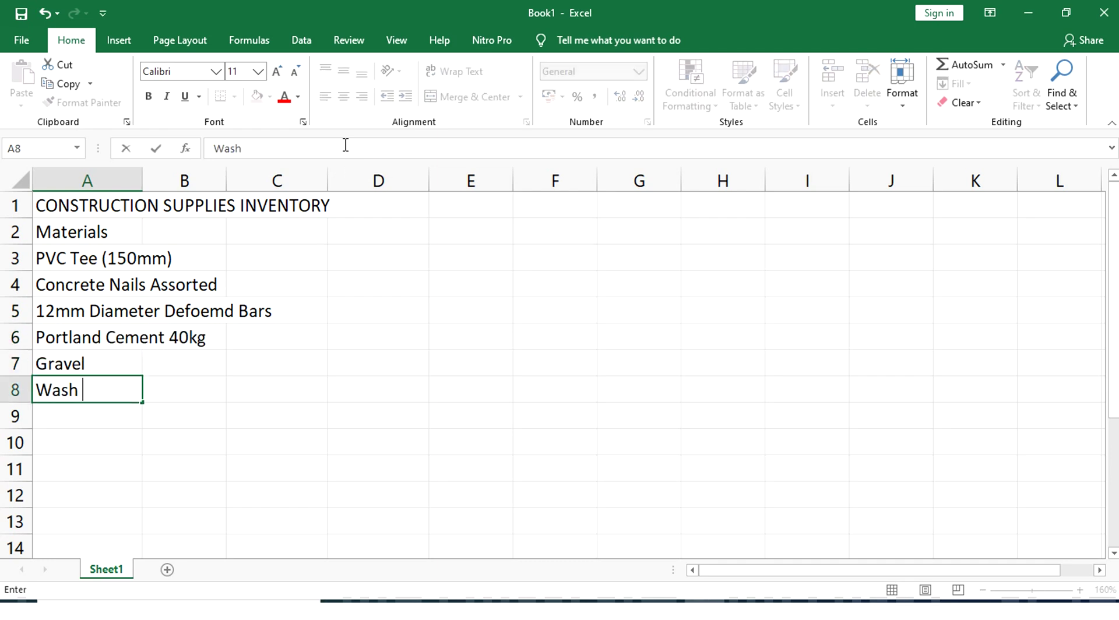
text(Sand)
key(Return)
text(Two-)
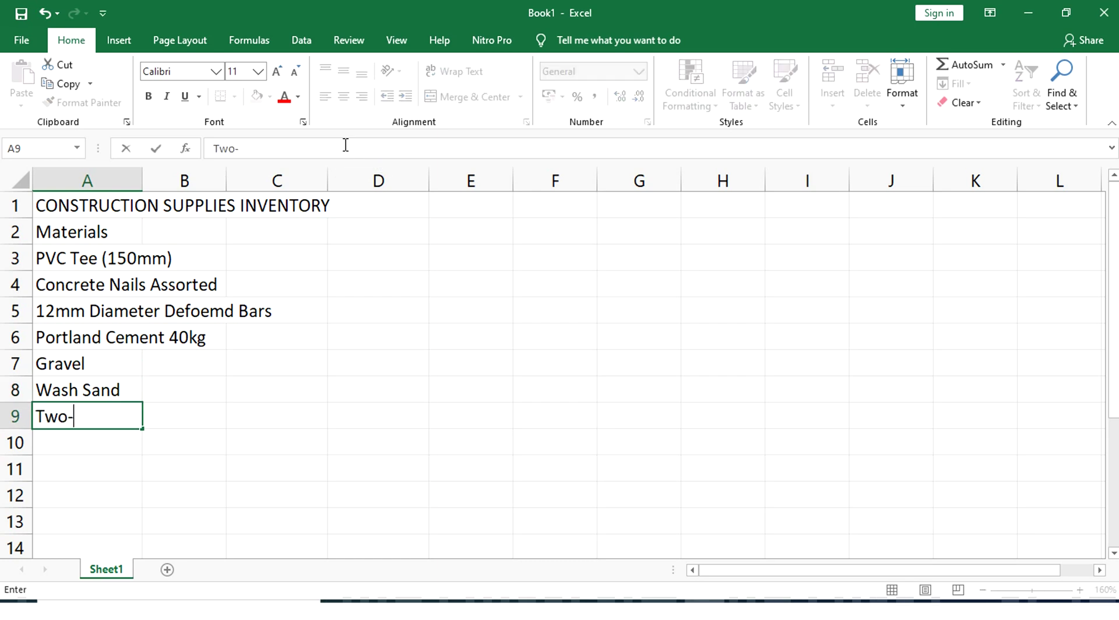
text(Gang Switch)
key(Return)
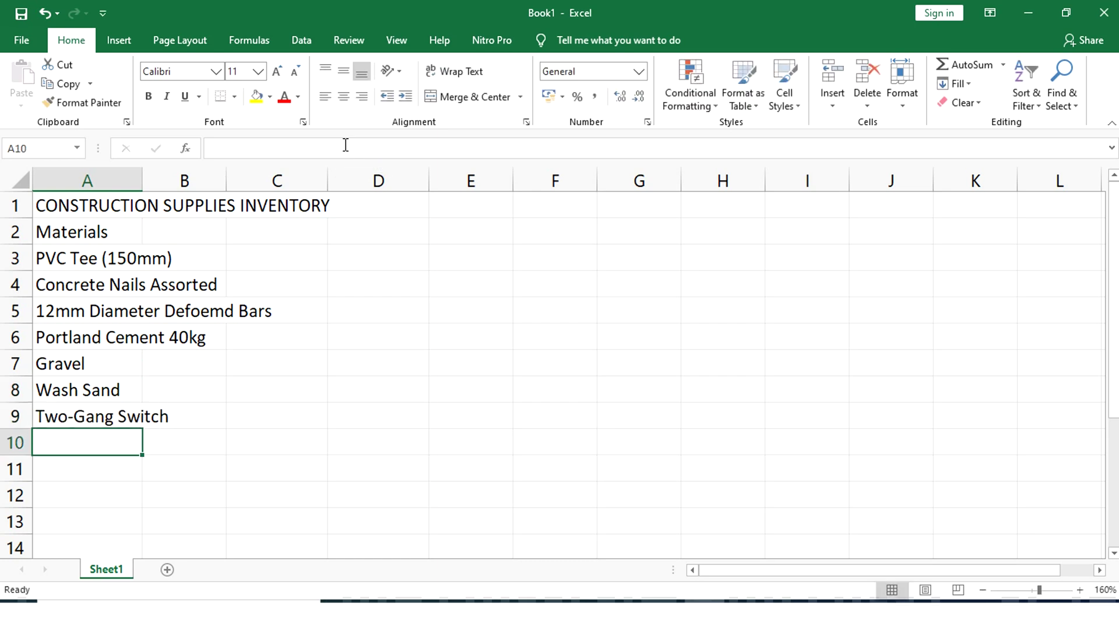
text(Floor Outlet Pop-up)
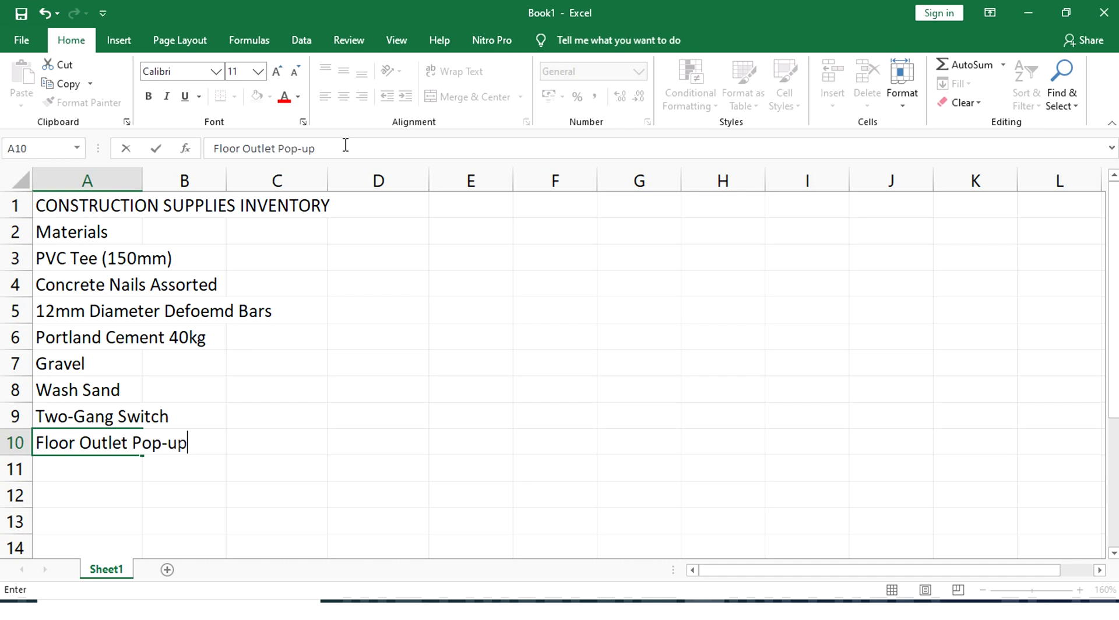
key(Return)
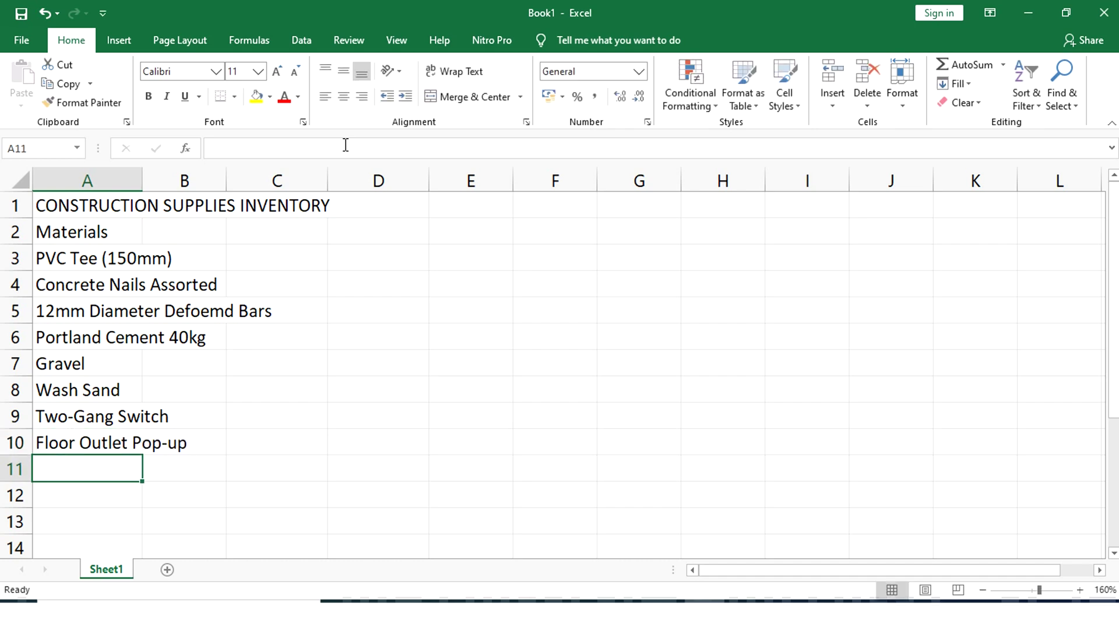
Step: Add the heading Unit in cell B2 and widen column A so the material names fit
click(190, 232)
text(Unit)
key(Return)
key(Return)
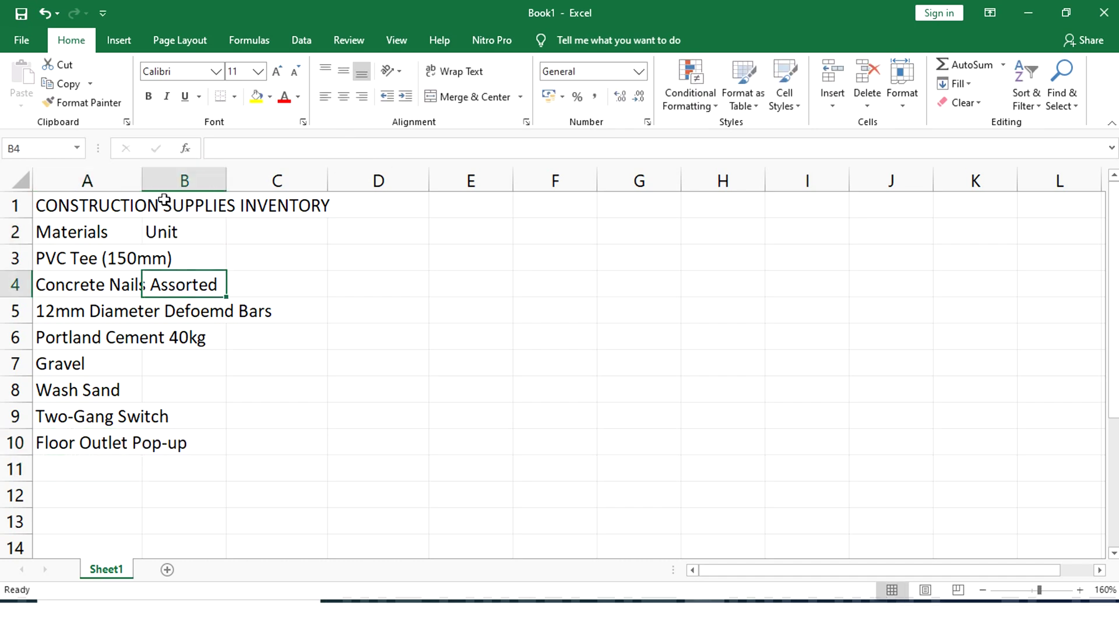
drag(142, 181, 285, 180)
Step: Enter the units pc, kg, pc and bag for the first four materials in cells B3 to B6
click(323, 258)
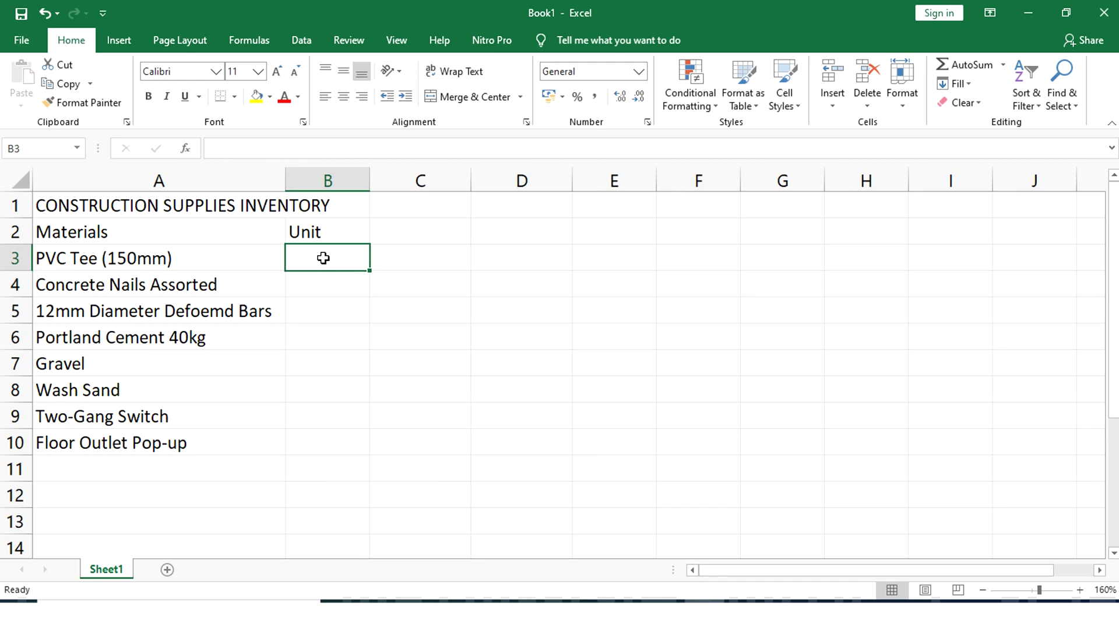
text(pc)
key(Return)
text(kg)
key(Return)
text(pc)
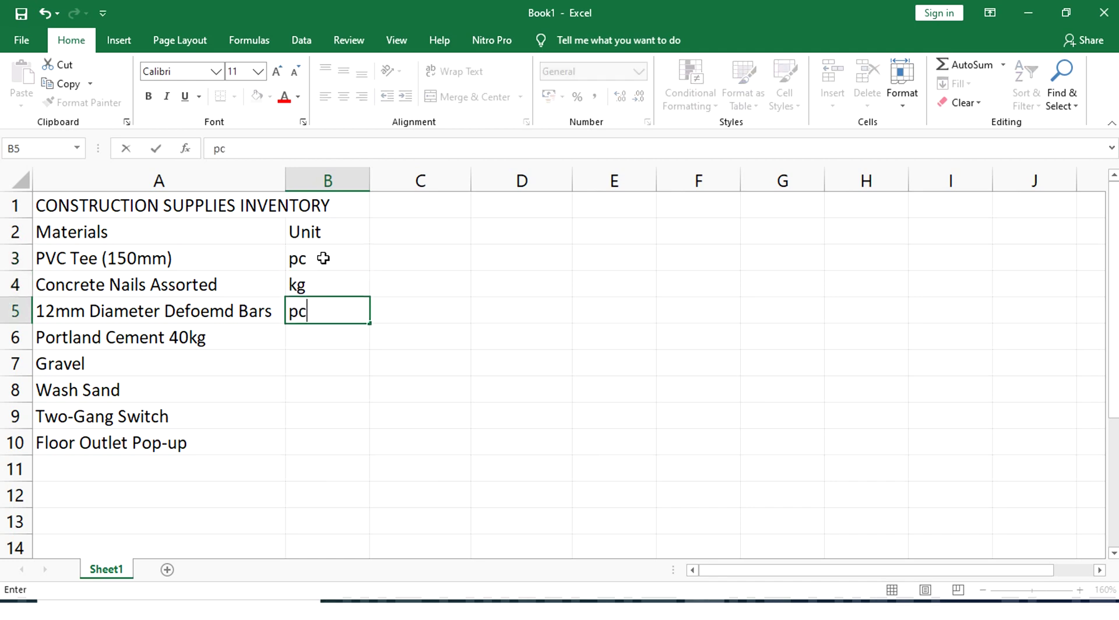
key(Return)
text(bag)
key(Return)
Step: Enter the units cu.m, cu.m, set and set for the remaining materials in cells B7 to B10
text(cu.m)
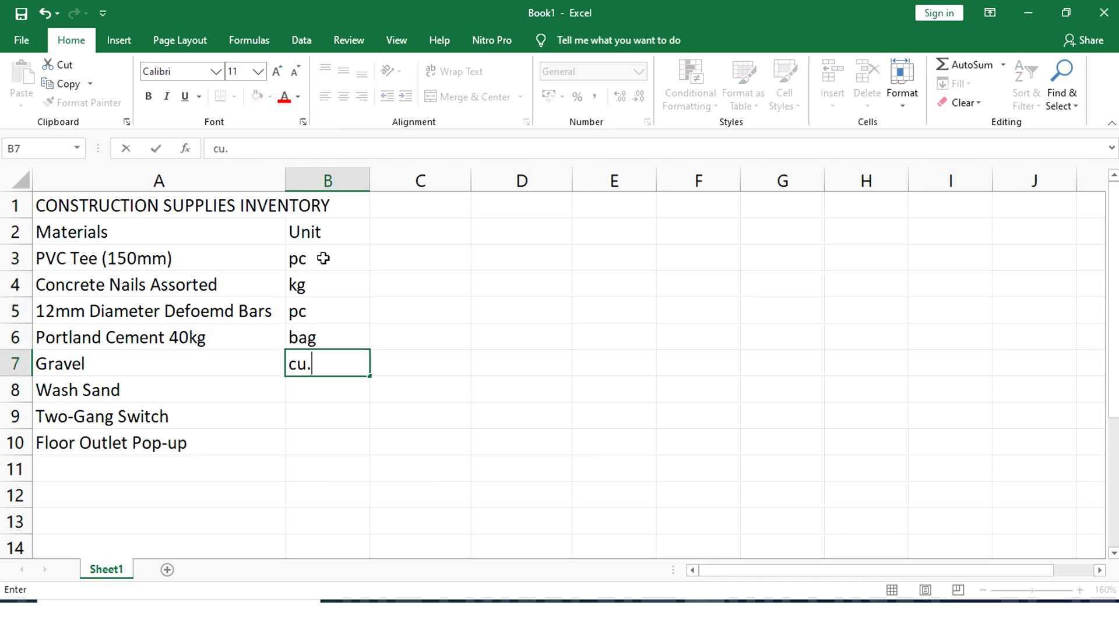
key(Return)
text(cu.m)
key(Return)
text(set)
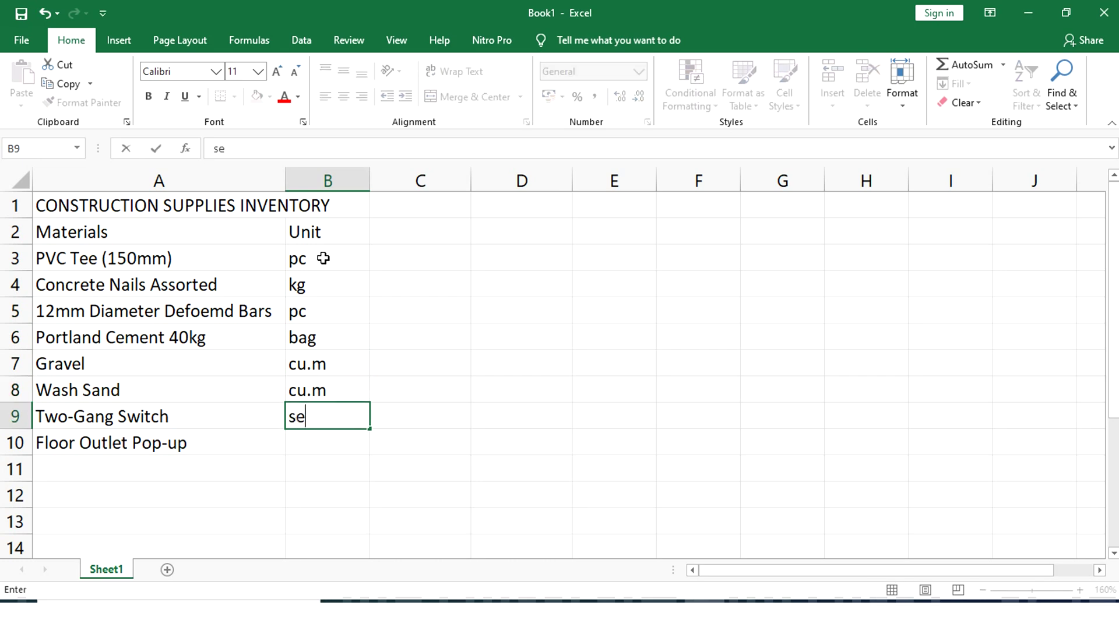
key(Return)
text(set)
key(Return)
Step: Add the column heading Date Purchase in cell C2
click(386, 227)
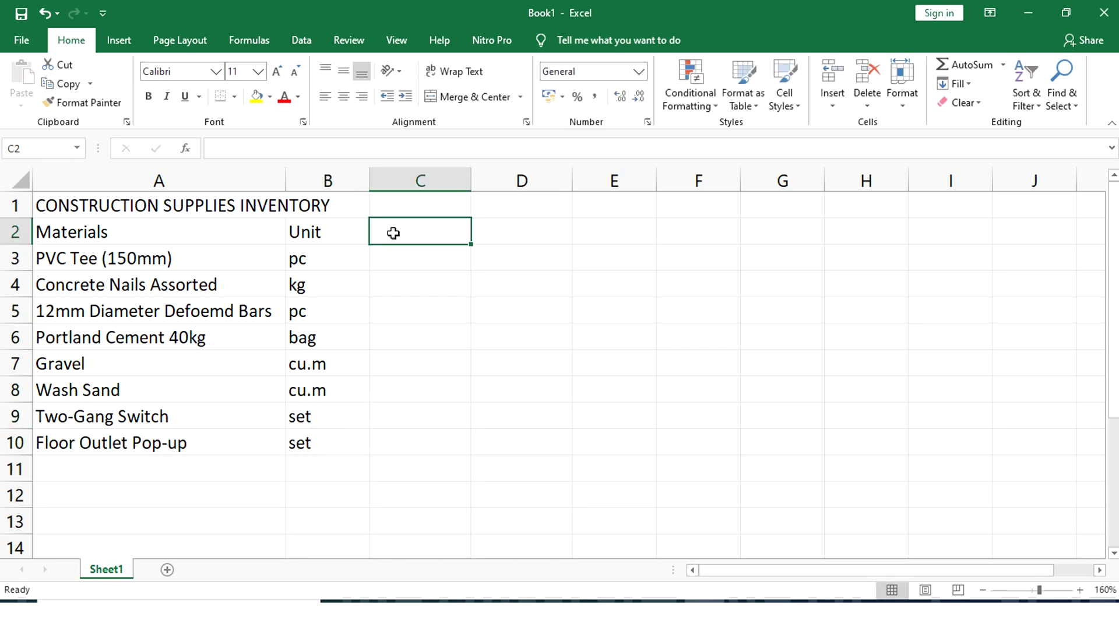
text(Date Purchase)
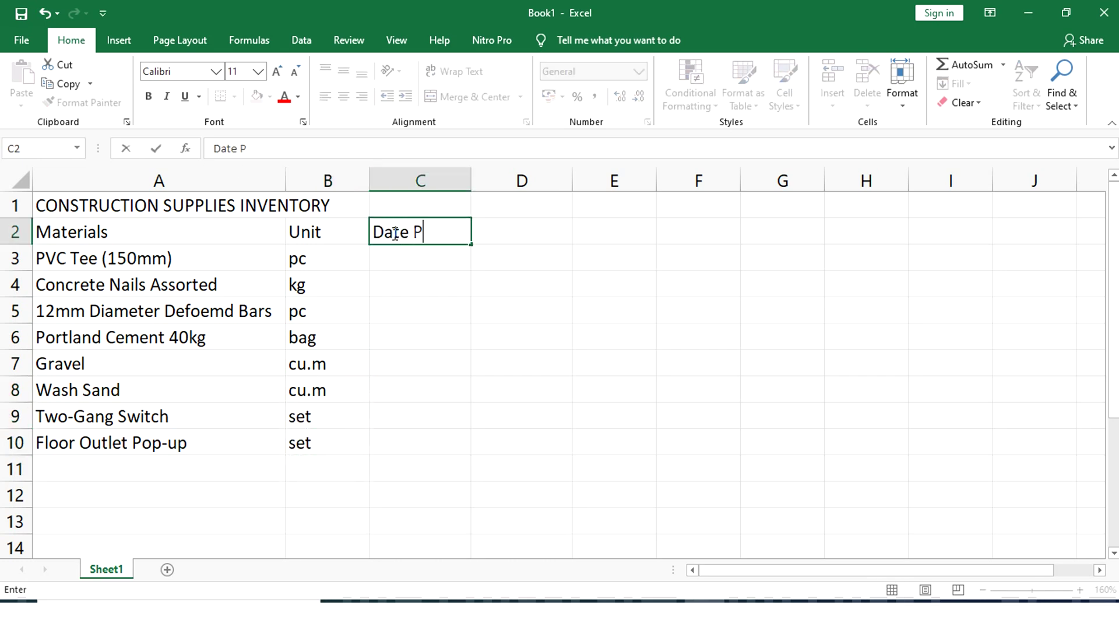
key(Return)
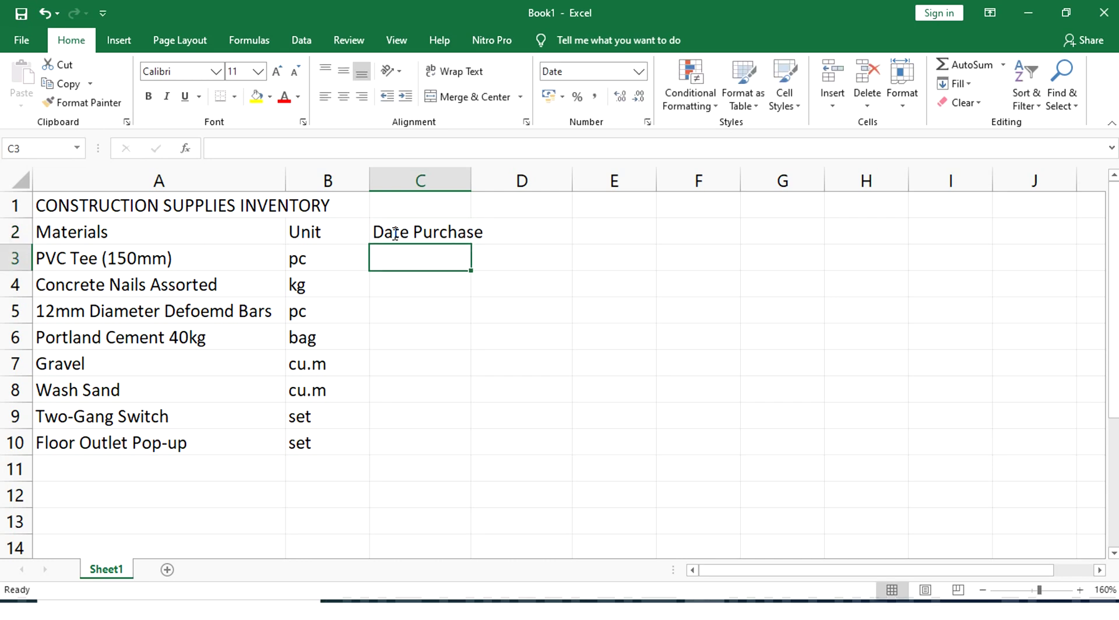
Step: Enter the purchase dates 22/03/2019, 16/07/2018, 11/08/2018 and 16/07/2019 for the first four materials in cells C3 to C6
text(22/03/2019)
key(Return)
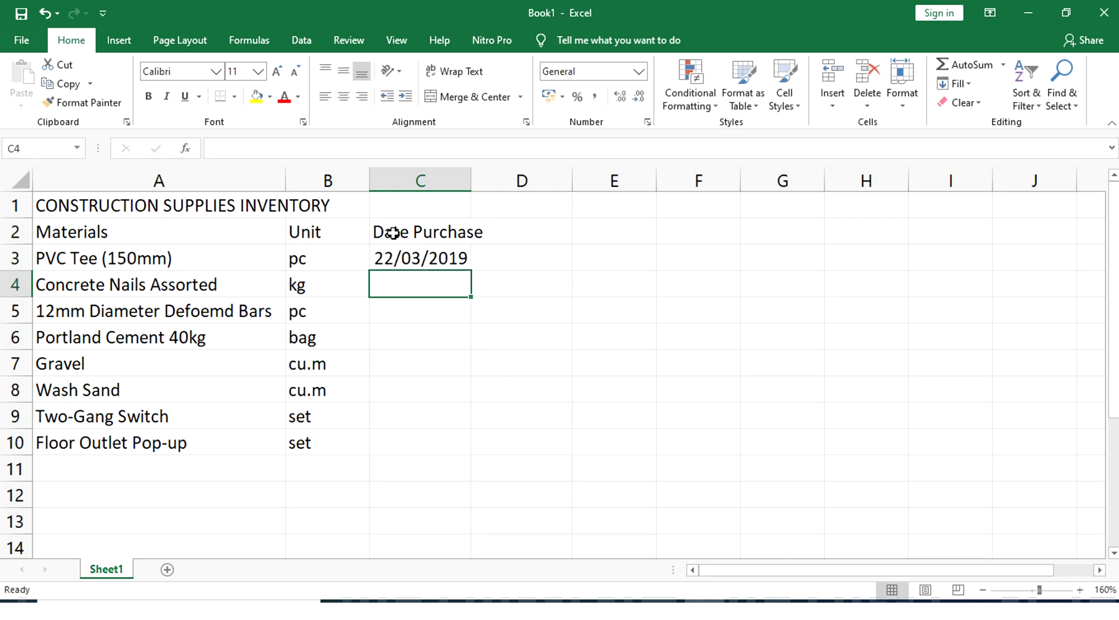
text(16)
text(/07/2018)
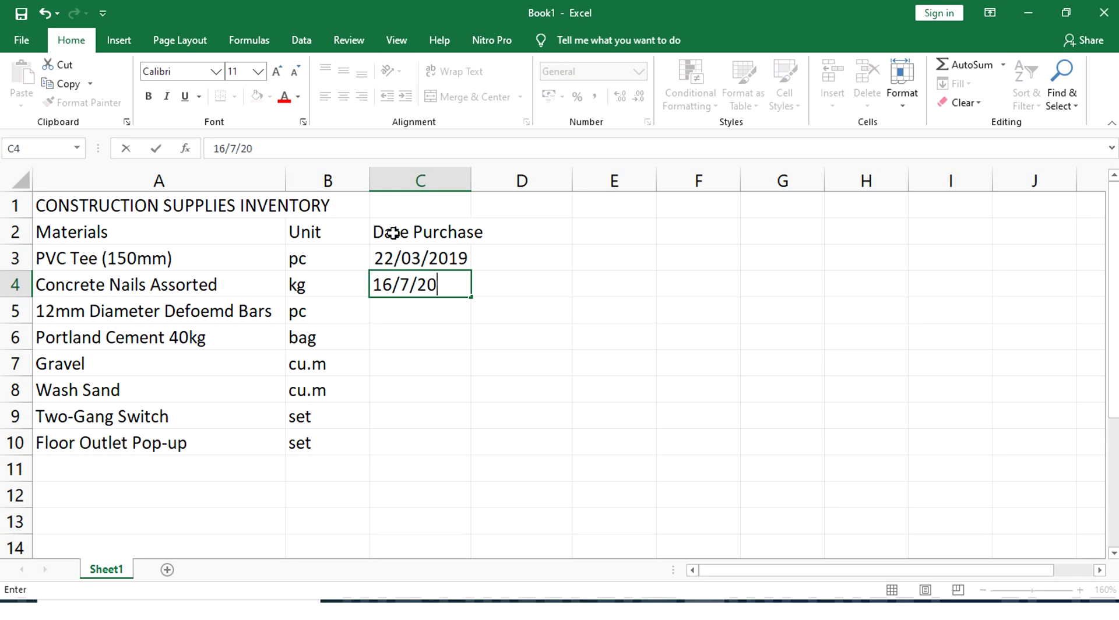
key(Return)
text(11)
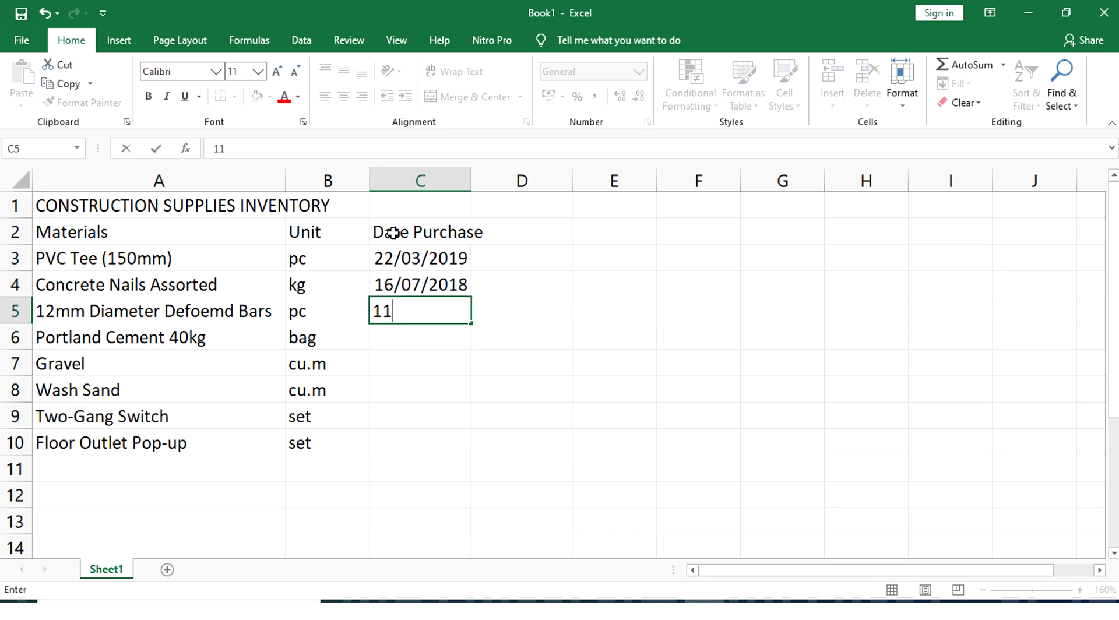
text(/8/2018)
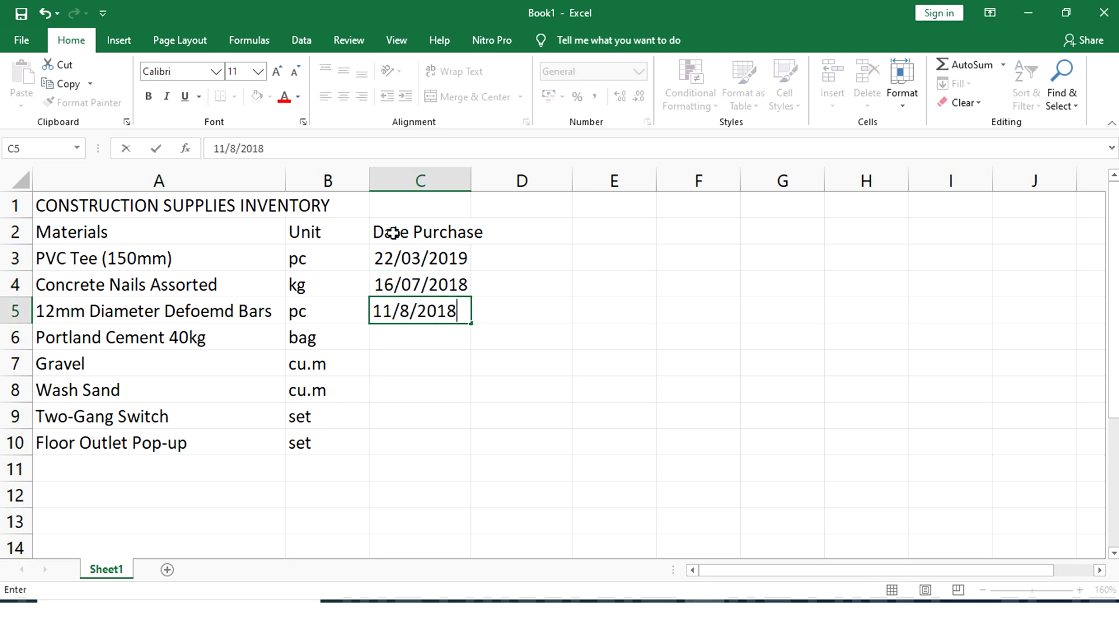
key(Return)
text(16/0)
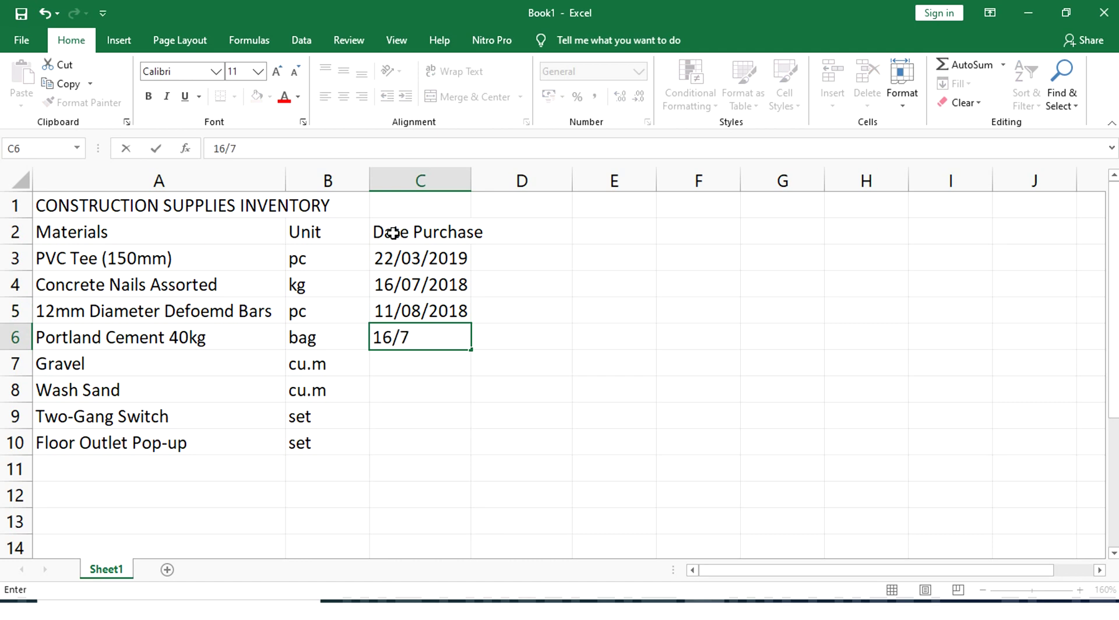
text(7/2019)
key(Return)
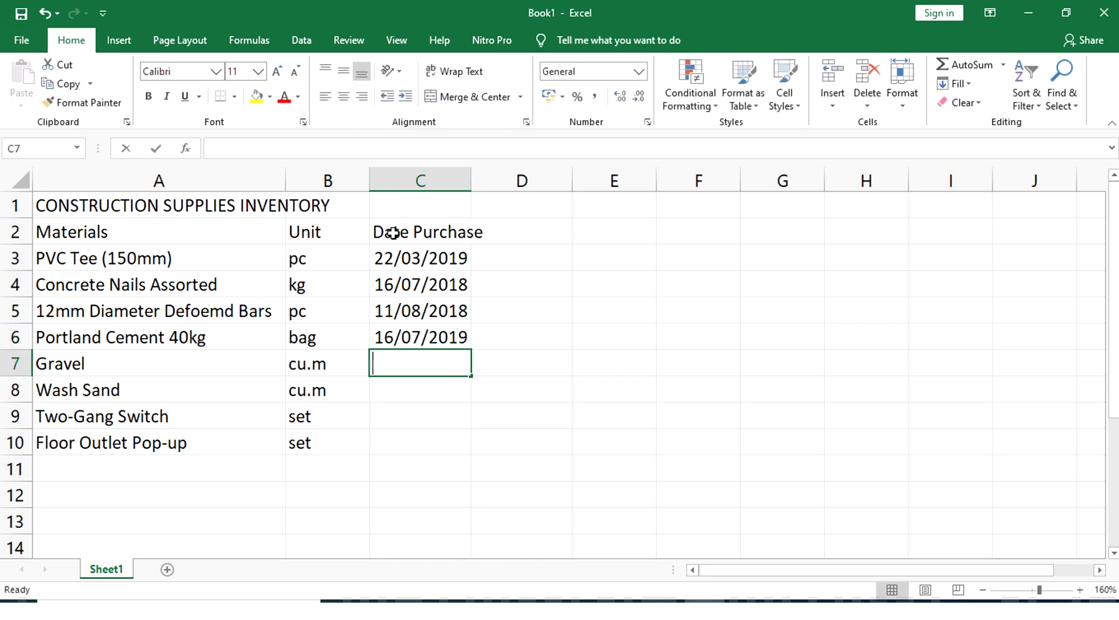
Step: Enter the purchase dates 05/07/2018, 11/07/2018, 12/07/2020 and 18/12/2019 for the remaining materials in cells C7 to C10
text(5/7/2018)
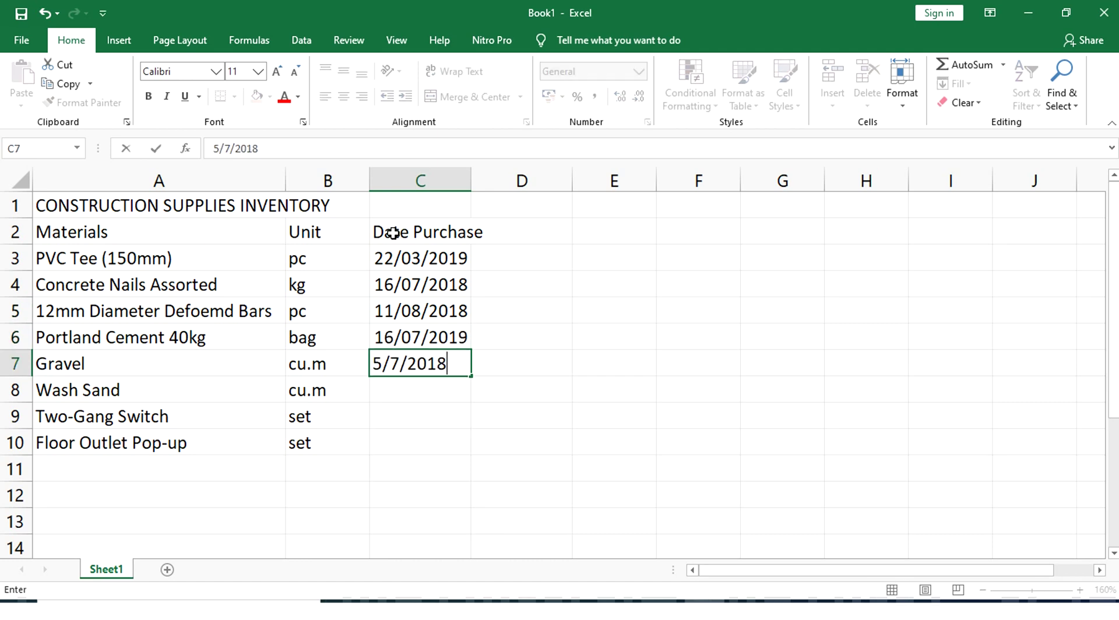
key(Return)
text(11/07/2)
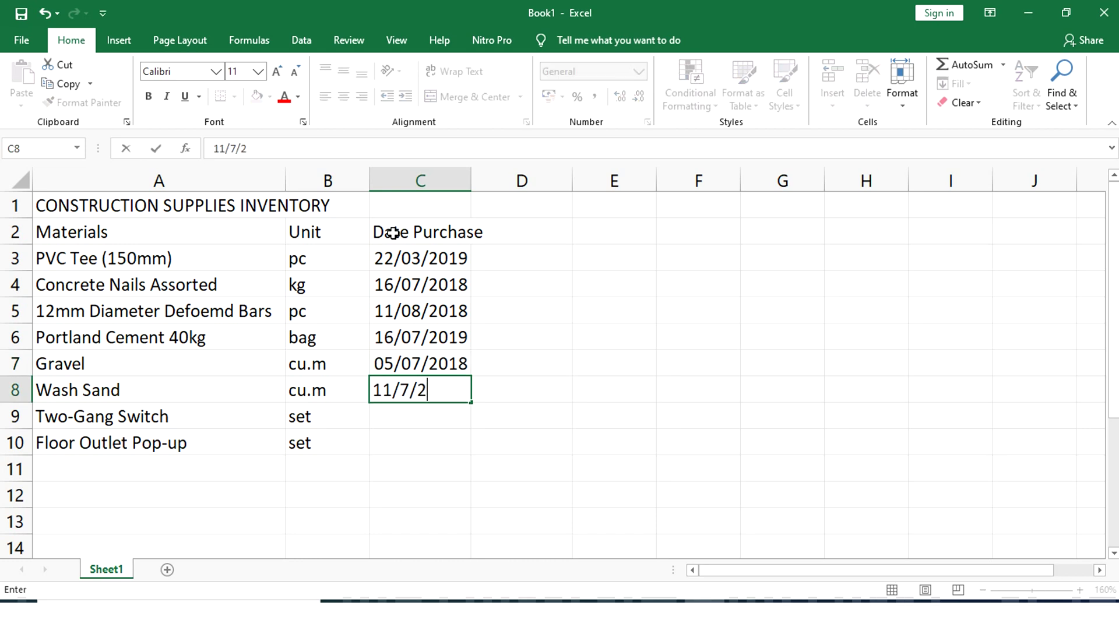
text(018)
key(Return)
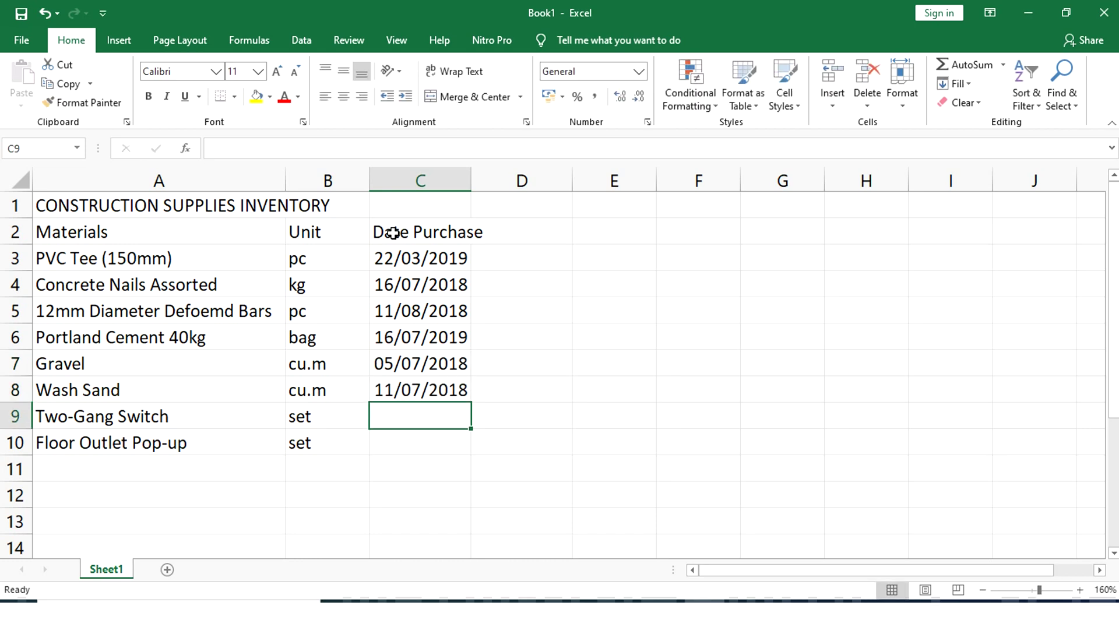
text(12/7/2020)
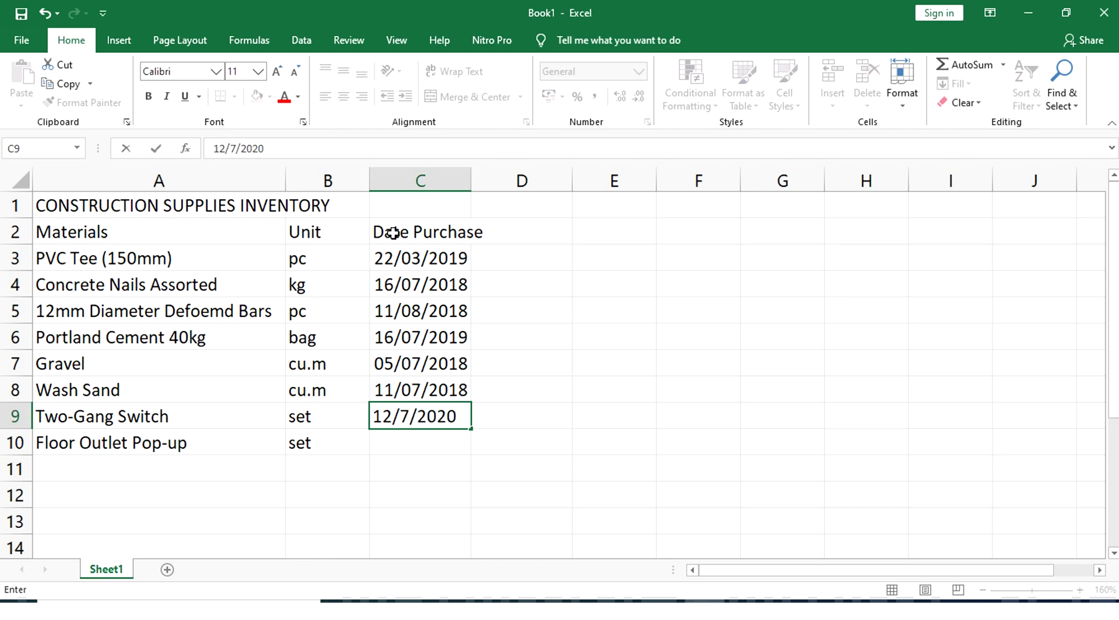
key(Return)
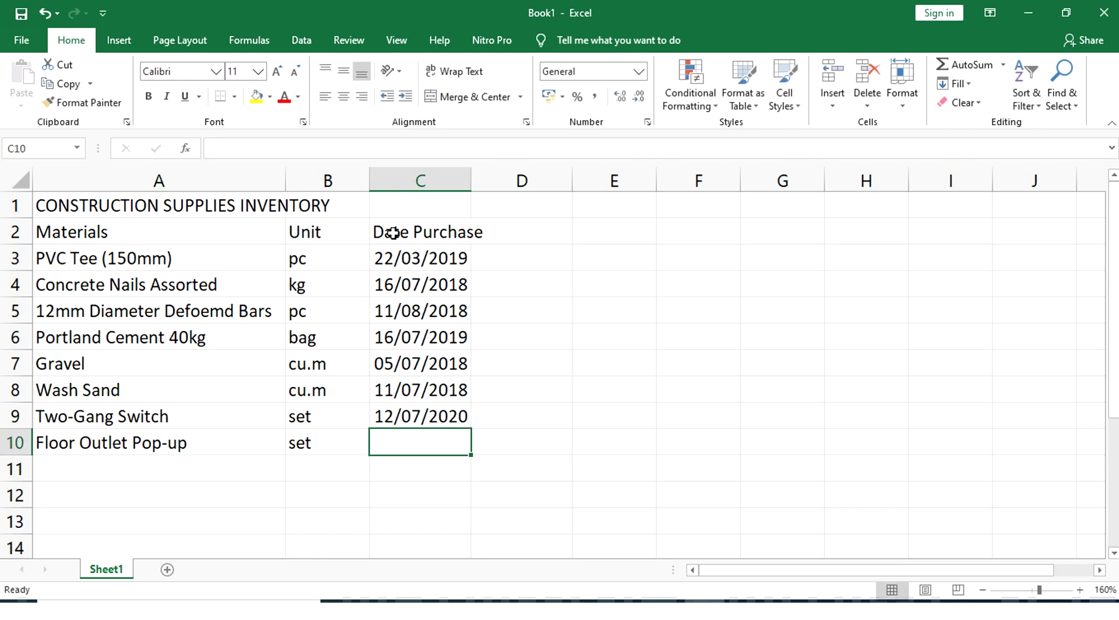
text(18/12)
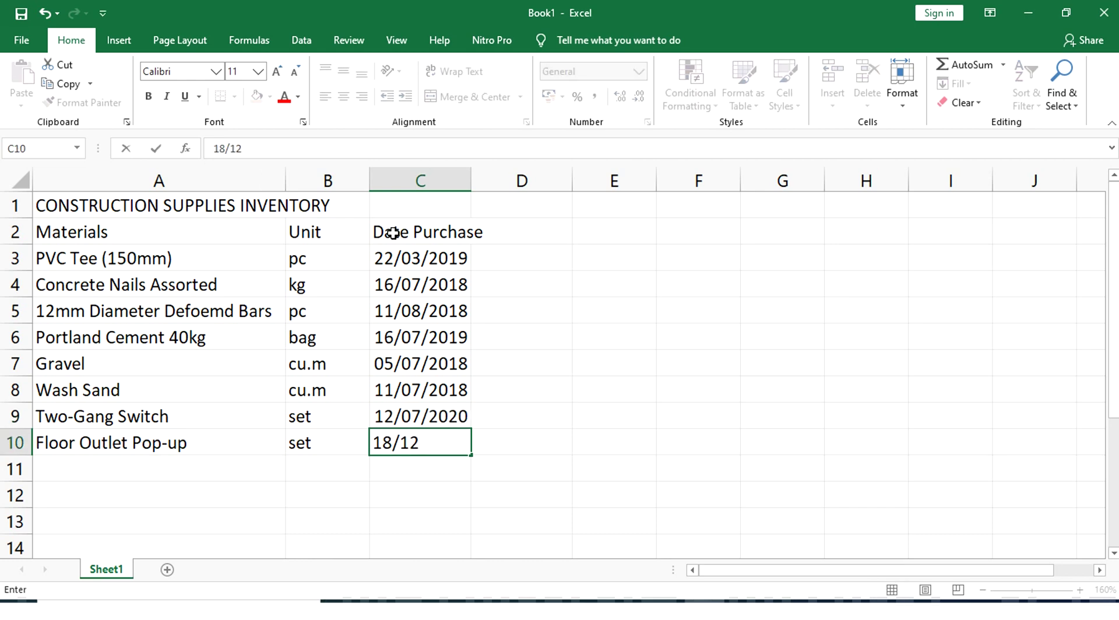
text(/2019)
key(Return)
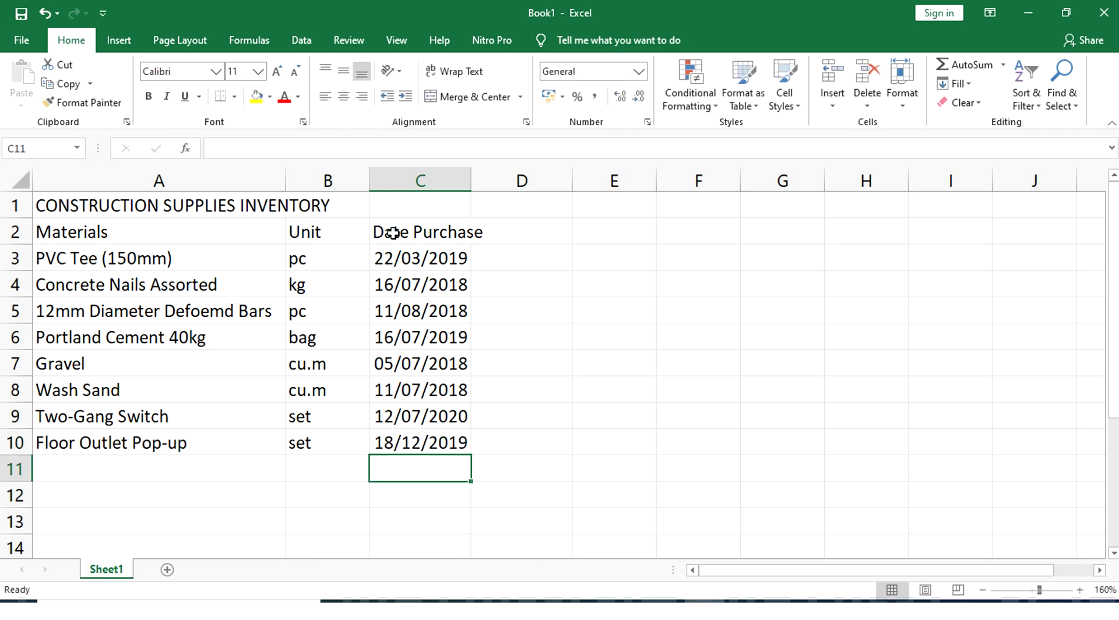
Step: Add the column heading Quantity in cell D2
click(503, 233)
text(Quanto)
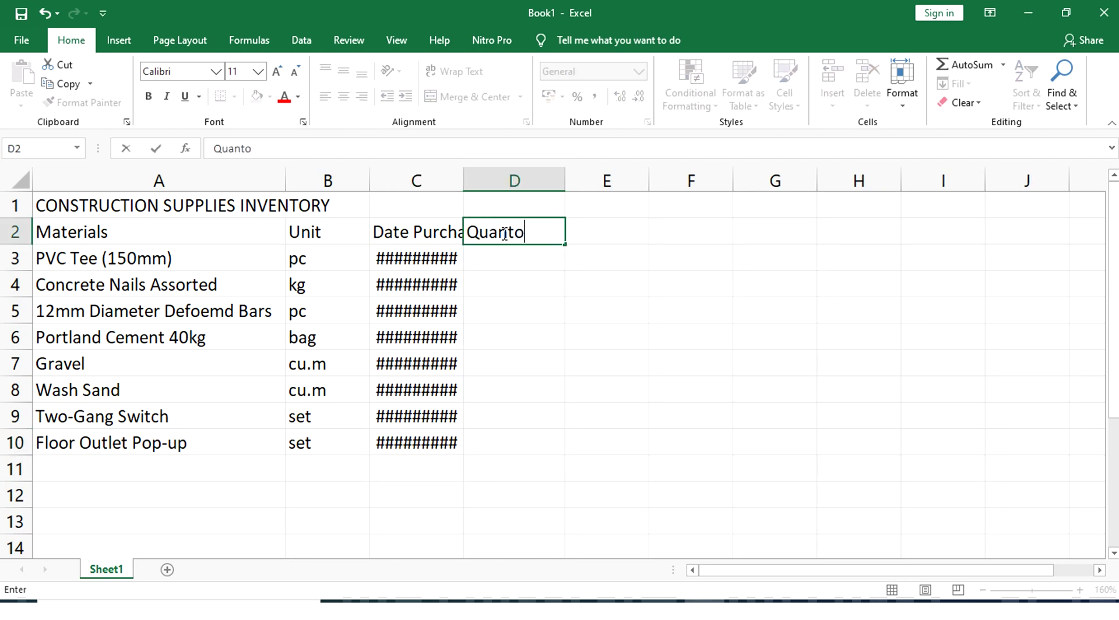
key(BackSpace)
text(ity)
key(Return)
Step: Enter the quantities 4, 3, 13 and 4 for the first four materials in cells D3 to D6
text(4)
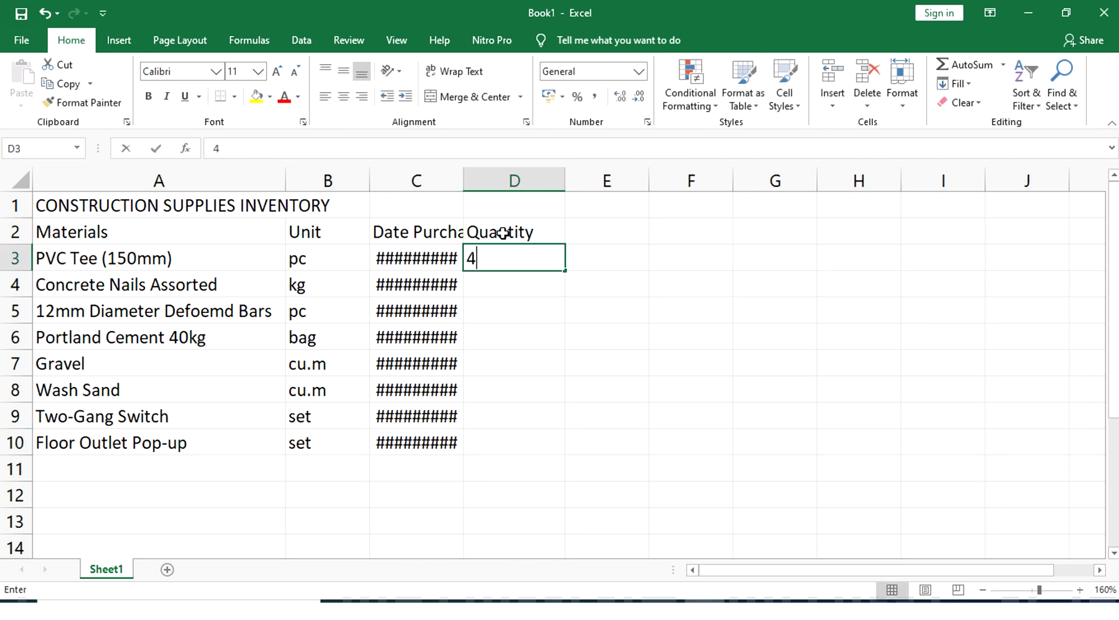
key(Return)
text(3)
key(Return)
text(13)
key(Return)
text(4)
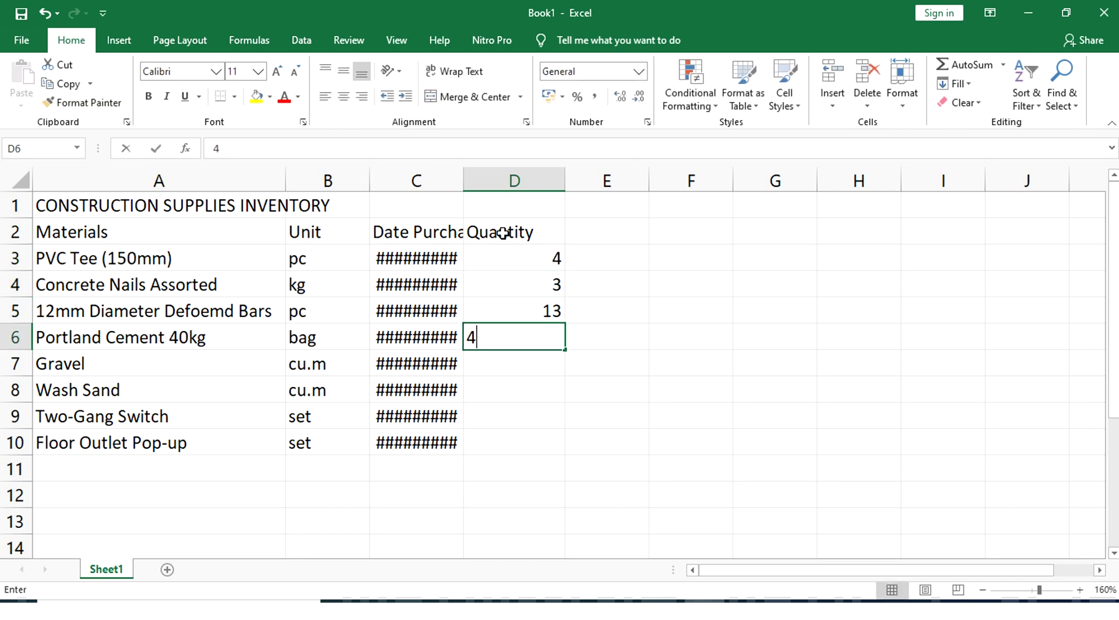
key(Return)
Step: Enter the quantities 6, 12, 55 and 34 for the remaining materials in cells D7 to D10
text(6)
key(Return)
text(12)
key(Return)
text(55)
key(Return)
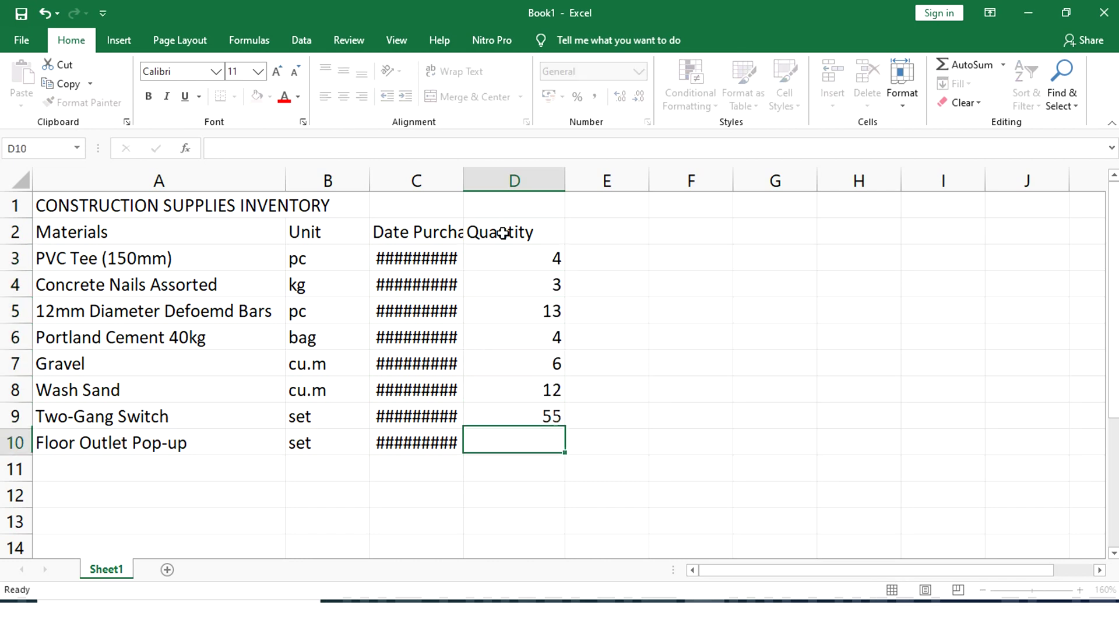
text(34)
key(Return)
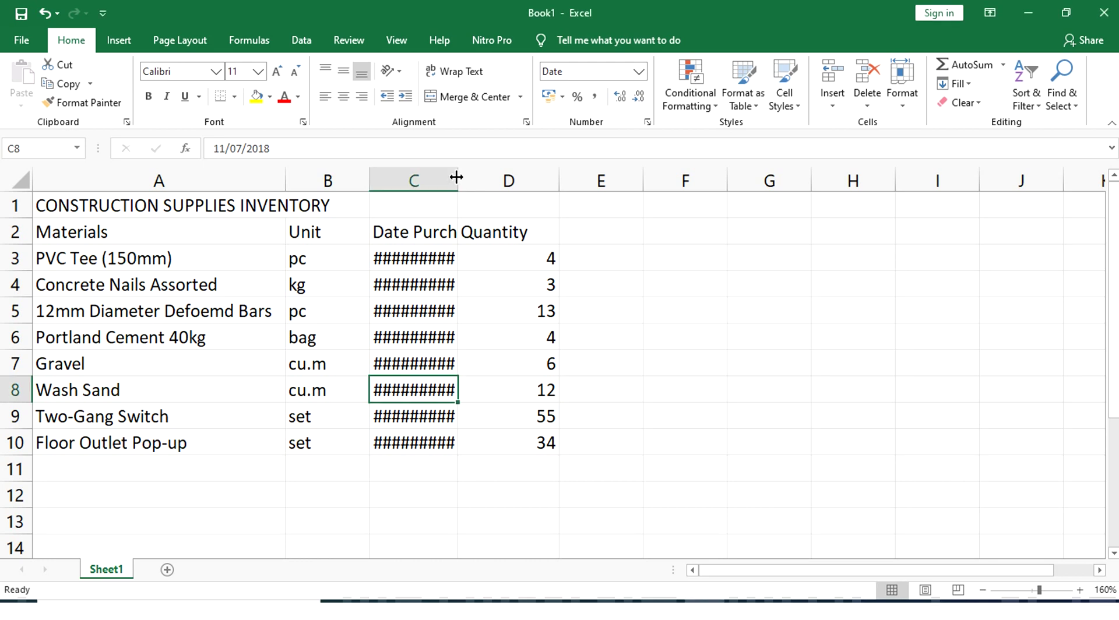
Step: Widen column C so the dates and heading fit, and add the headings Price in E2 and Total in F2
drag(457, 180, 481, 180)
click(626, 232)
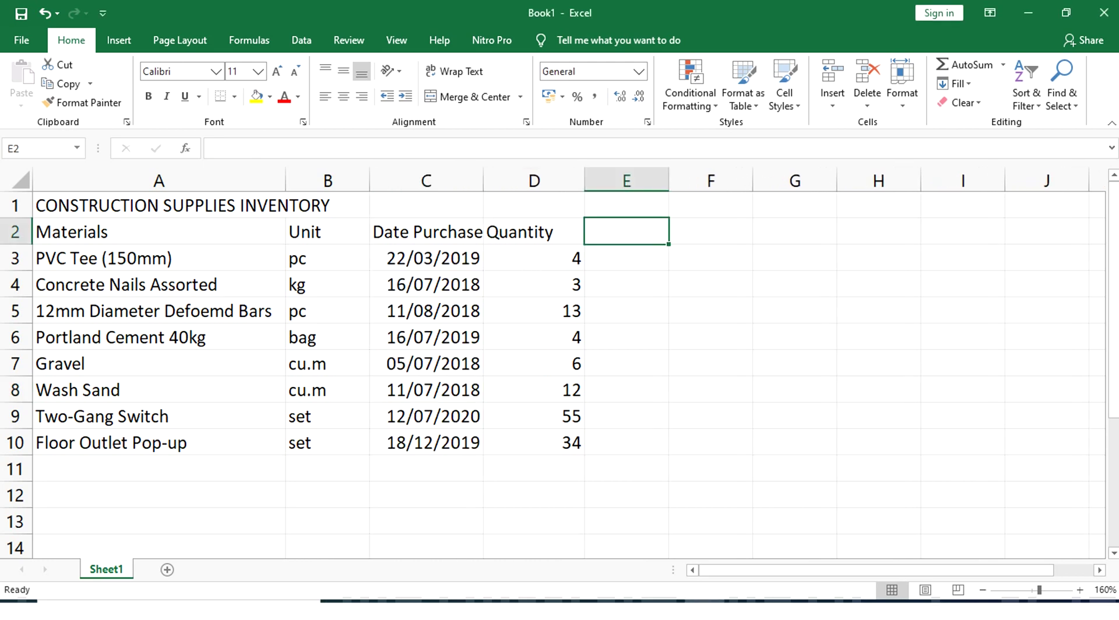
text(Price)
key(Tab)
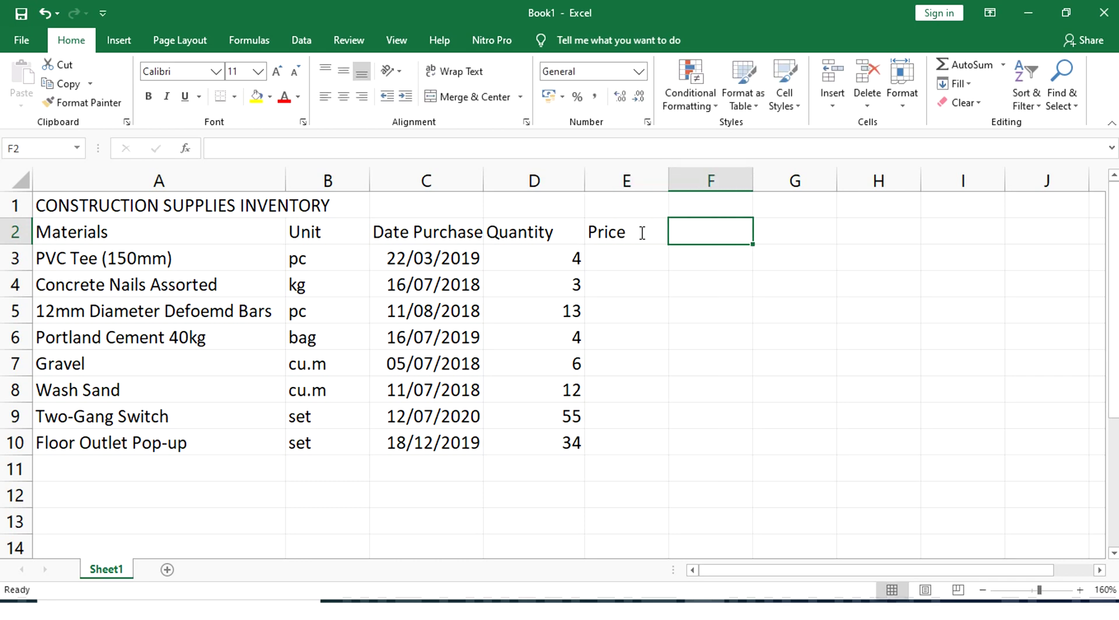
text(Total)
key(Return)
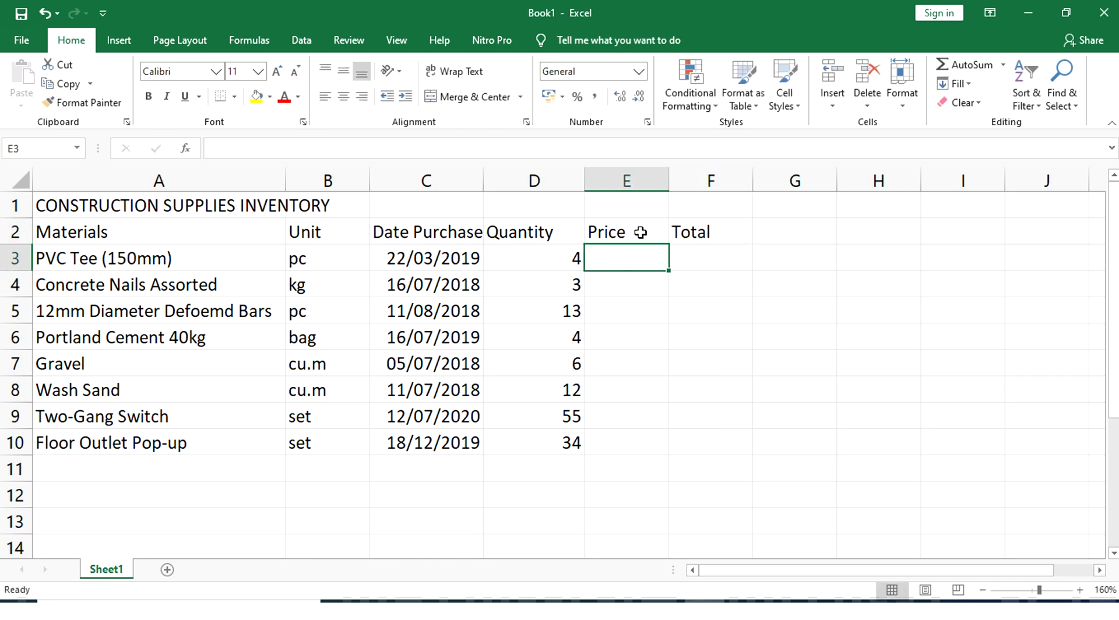
Step: Enter the prices 107, 75.75, 221.75 and 259 for the first four materials in cells E3 to E6
text(107)
key(Return)
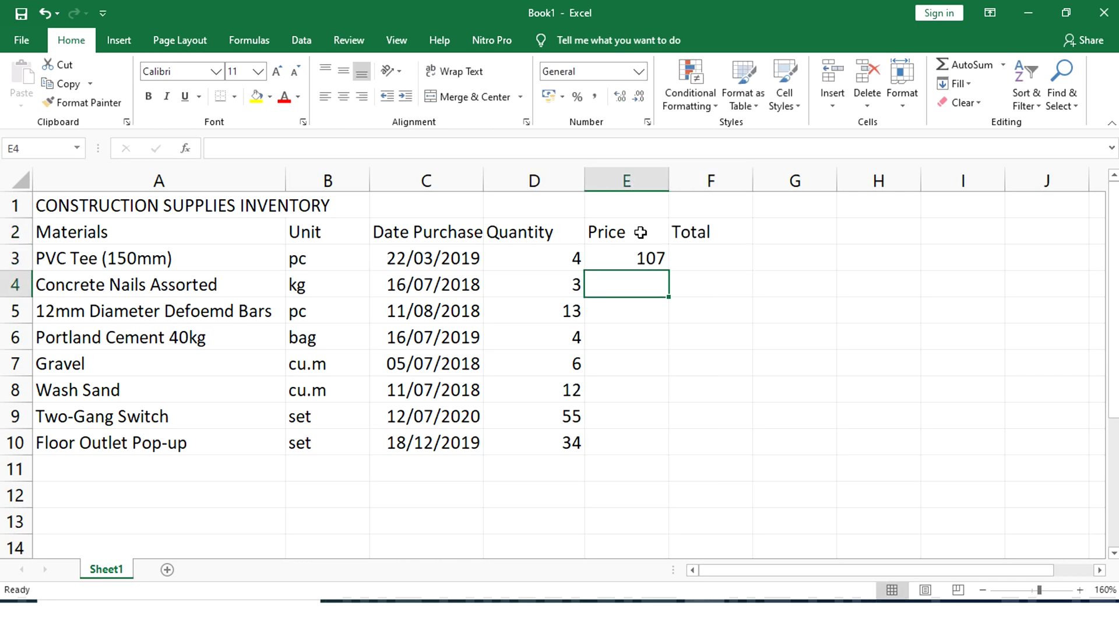
text(75.75)
key(Return)
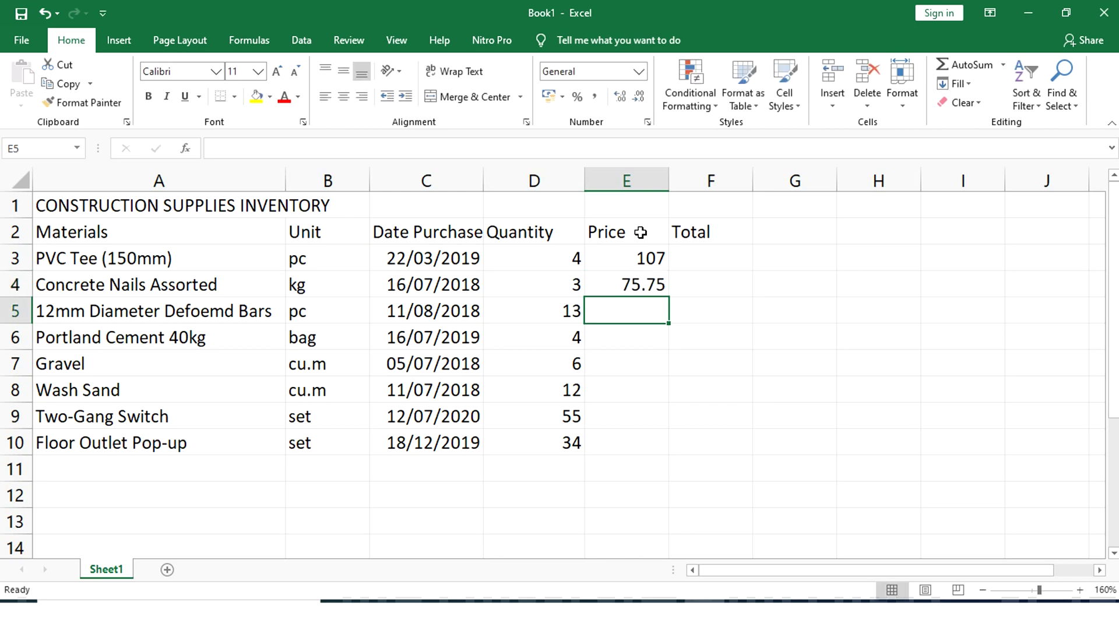
text(221.75)
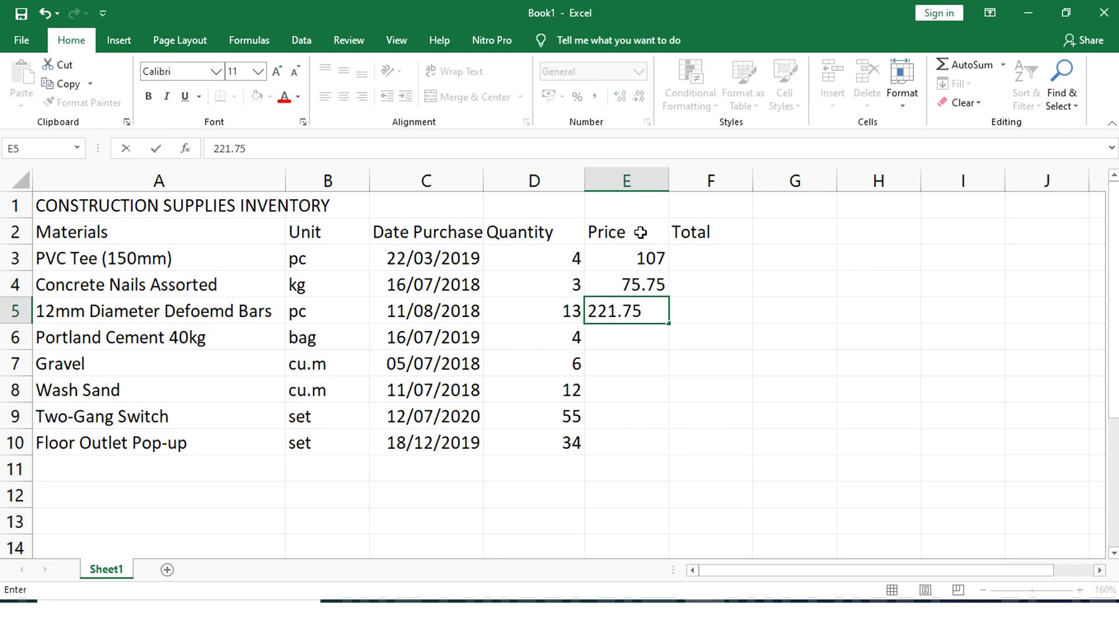
key(Return)
text(259.)
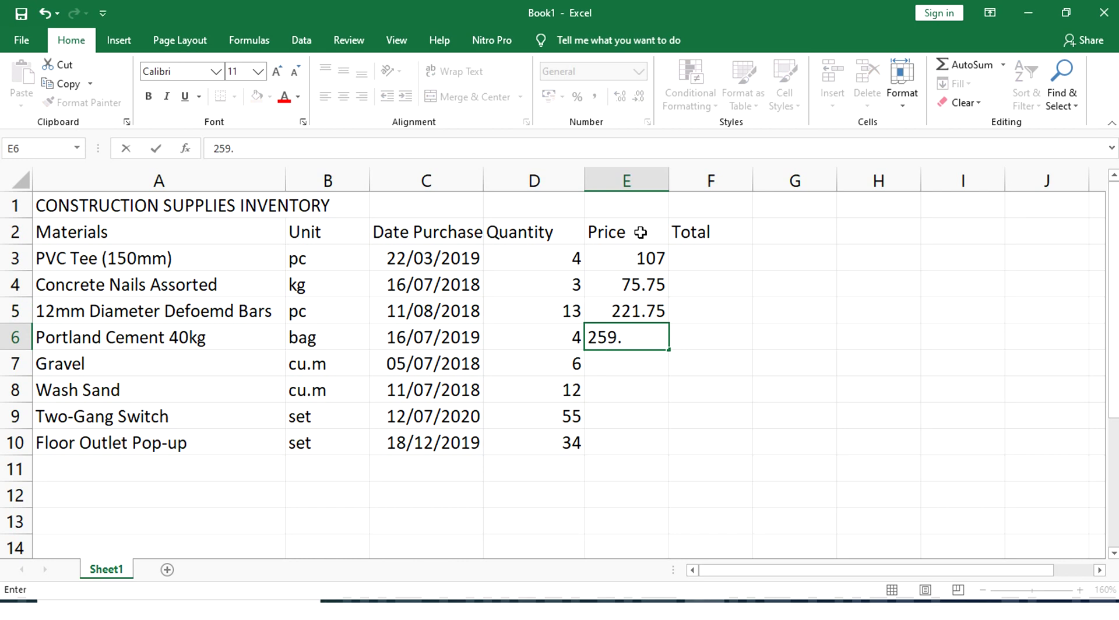
text(00)
key(Return)
Step: Enter the prices 1310, 1435, 128.5 and 3650 for the remaining materials in cells E7 to E10
text(1310)
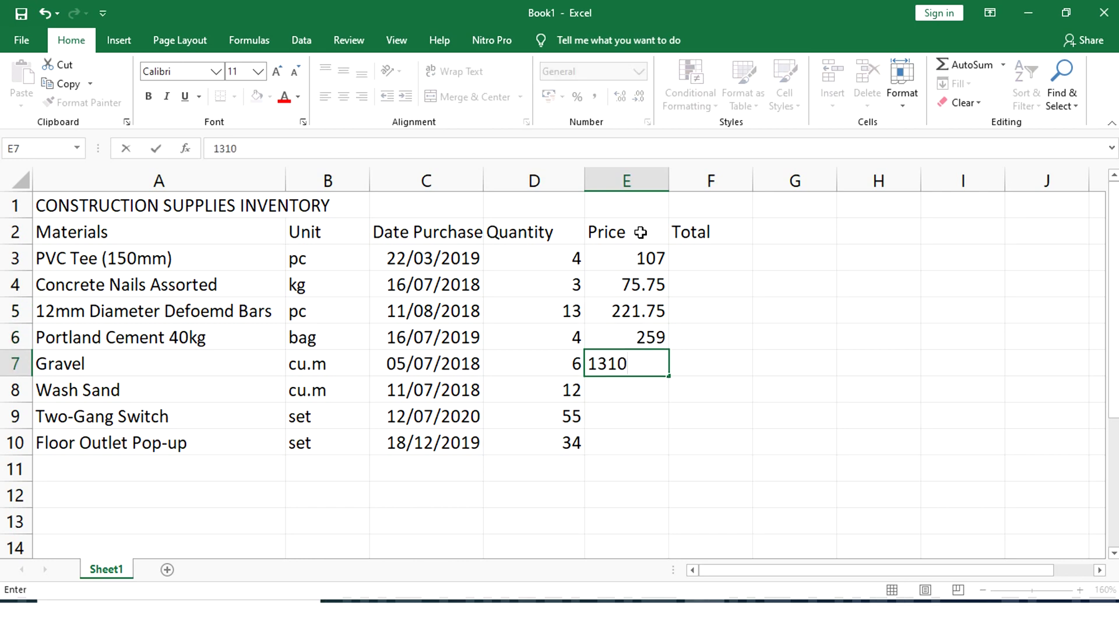
key(Return)
text(14)
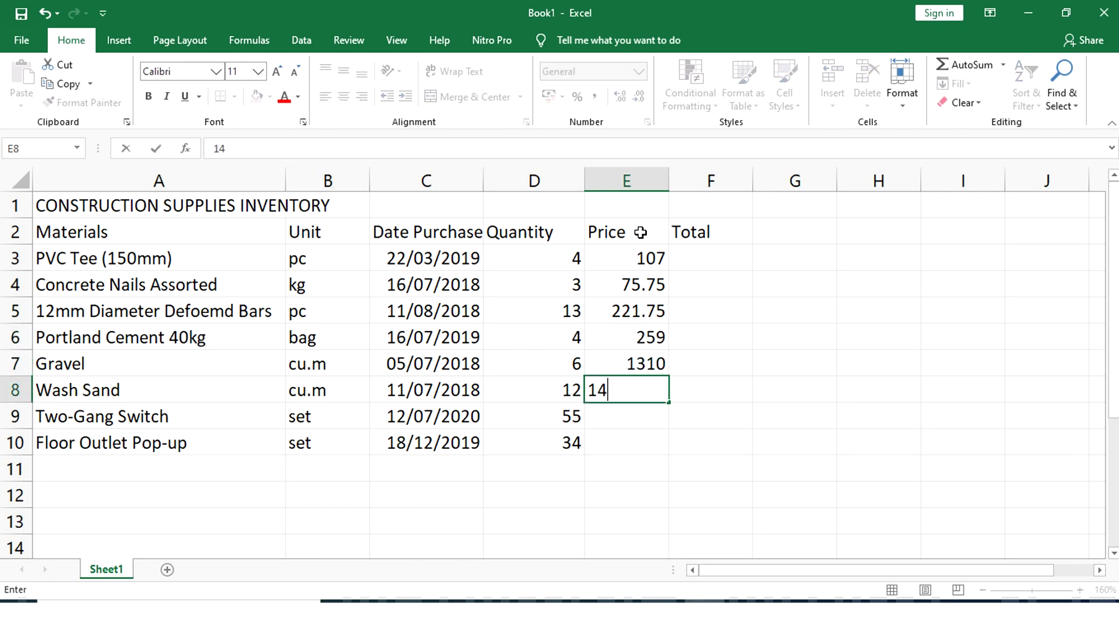
text(35)
key(Return)
text(128.)
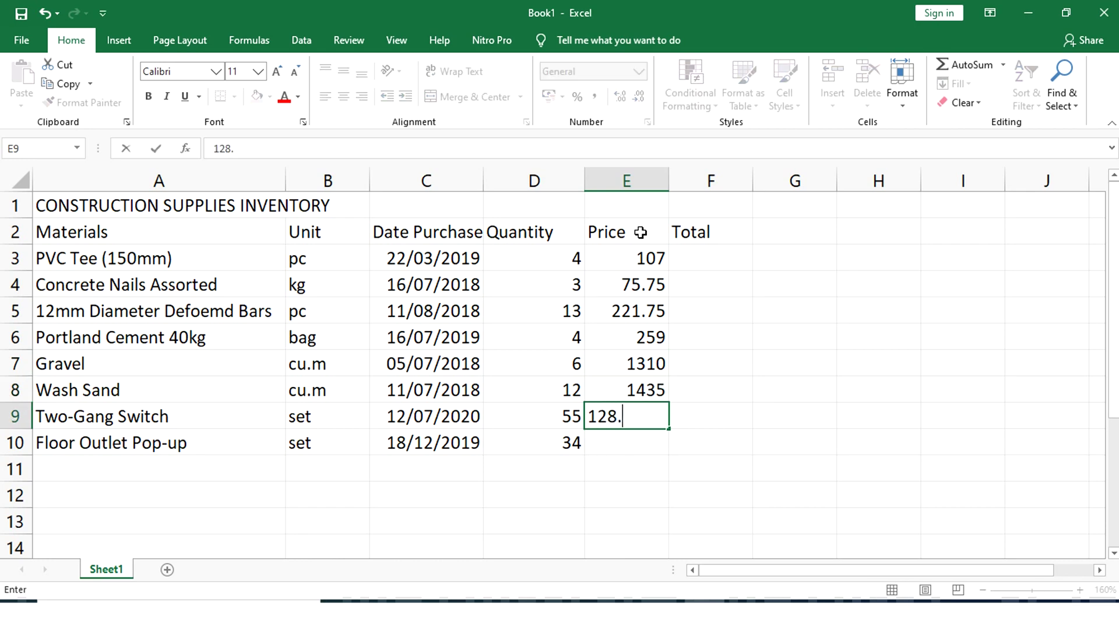
text(5)
key(Return)
text(36)
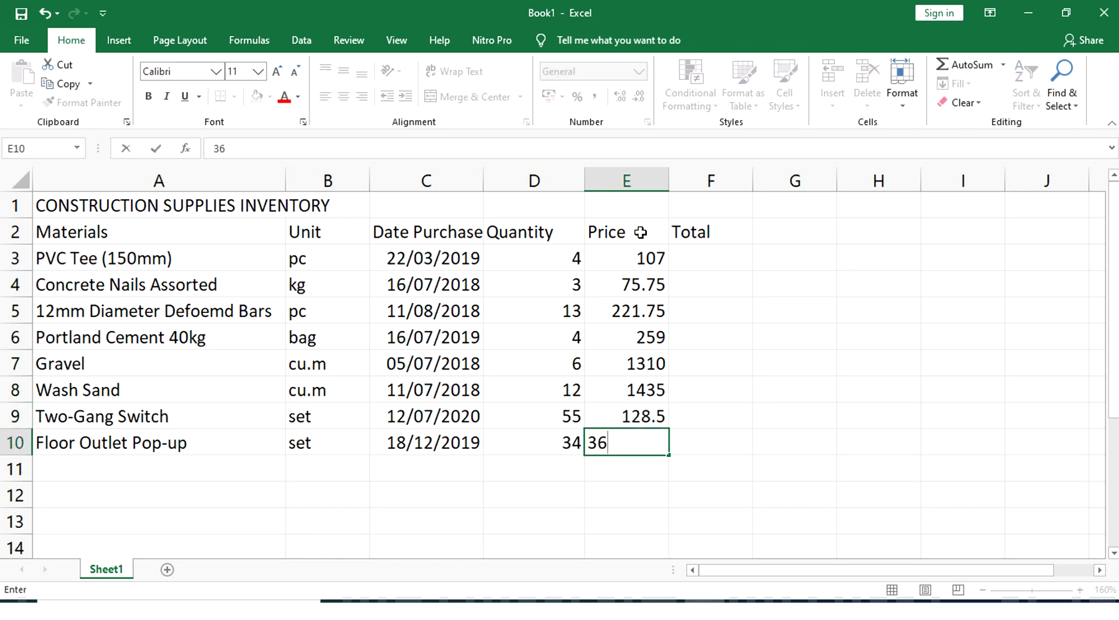
text(50)
key(Return)
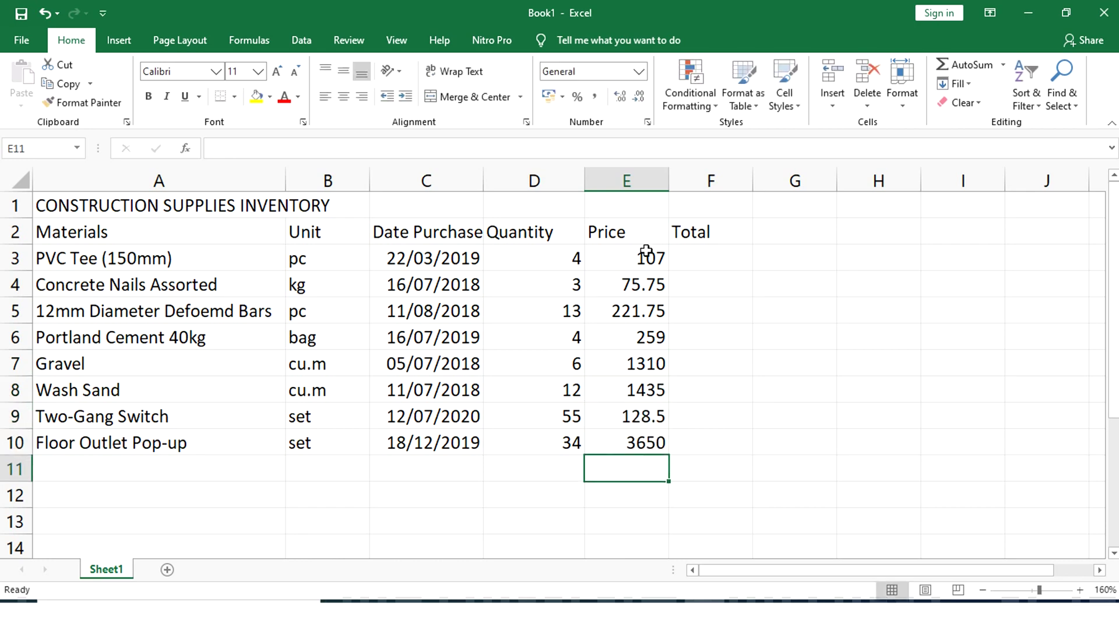
Step: Format the prices in E3 to E10 with the comma style and two decimal places
drag(649, 254, 638, 443)
click(594, 96)
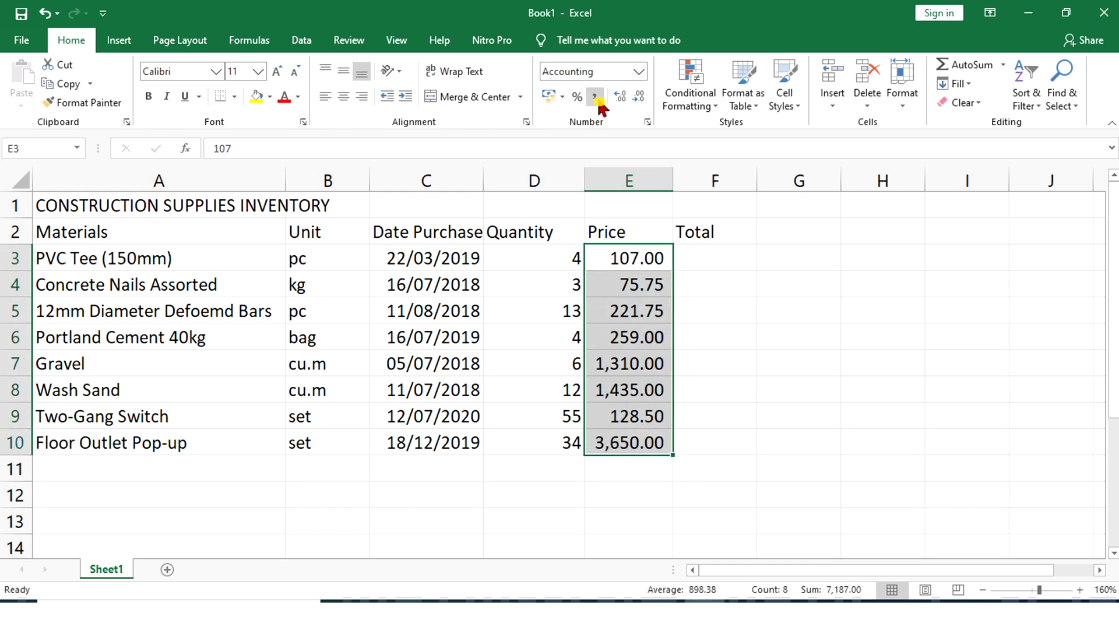
click(620, 98)
click(639, 96)
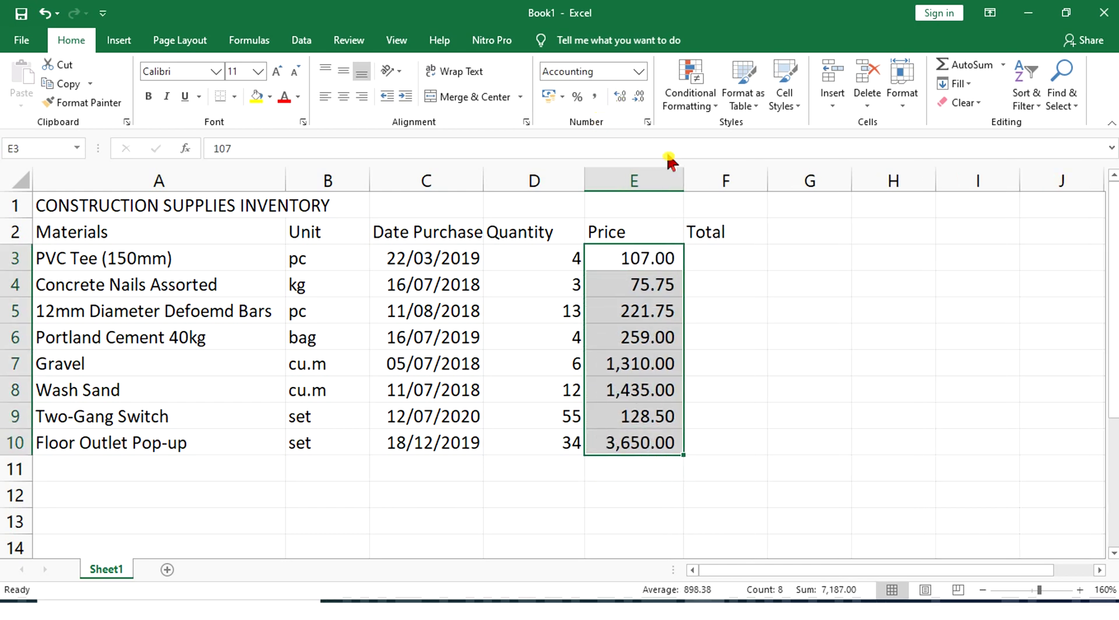
Step: Calculate the PVC Tee total in cell F3 with the formula =D3*E3
click(745, 313)
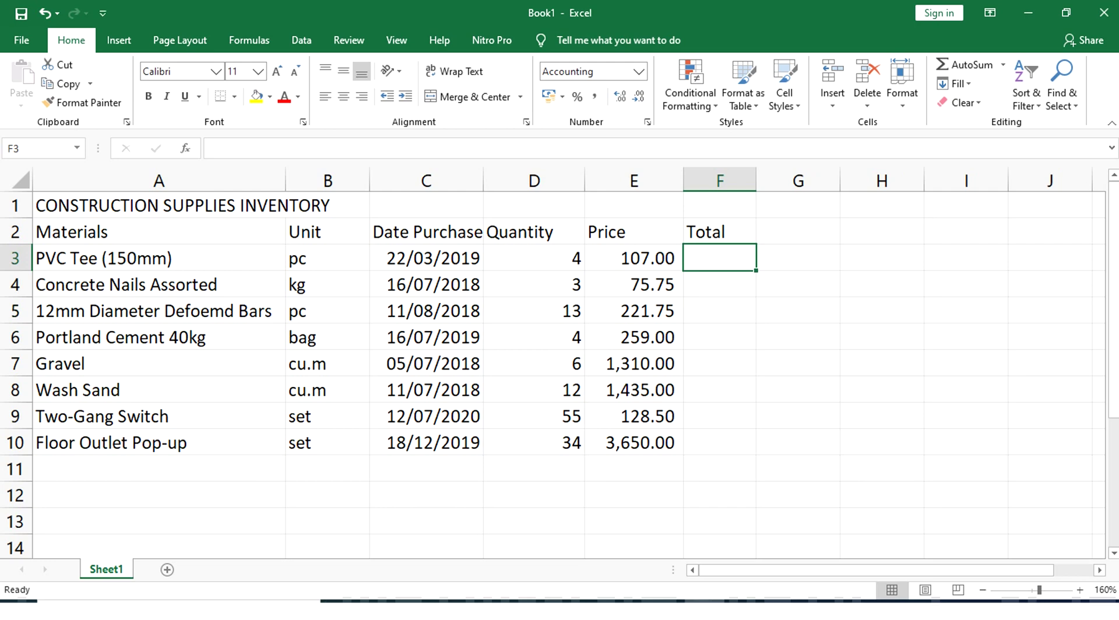
text(=)
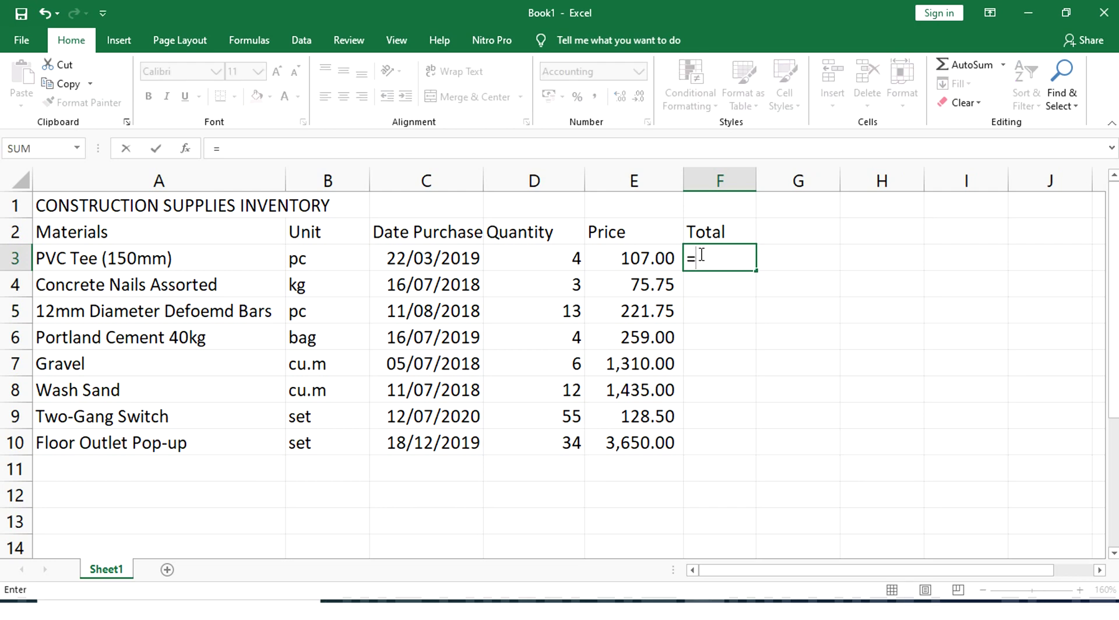
click(540, 263)
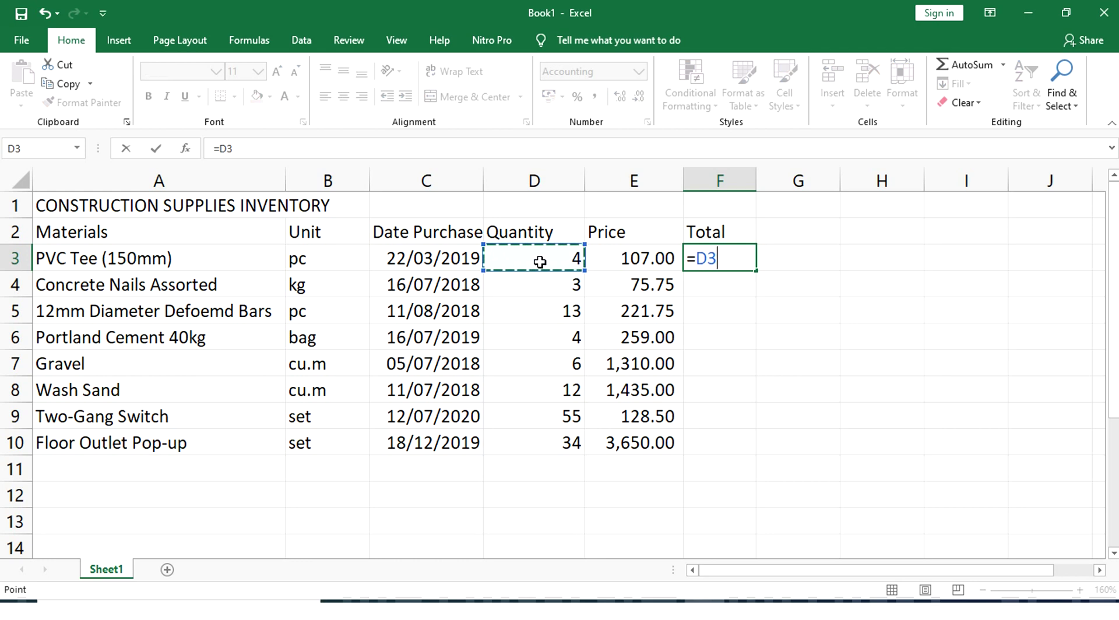
text(*)
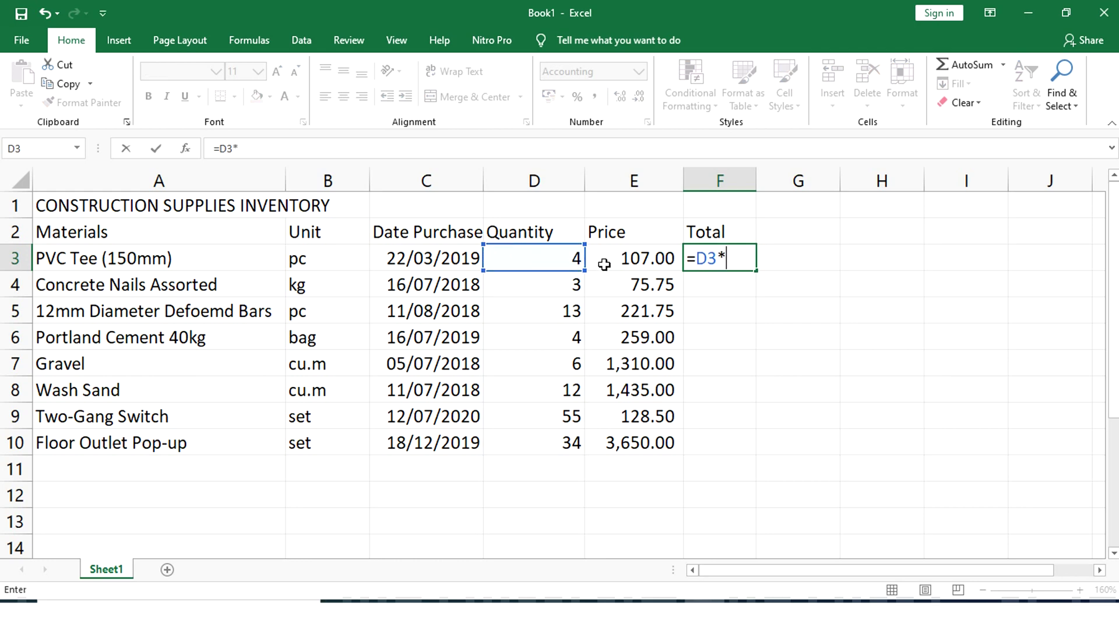
click(623, 258)
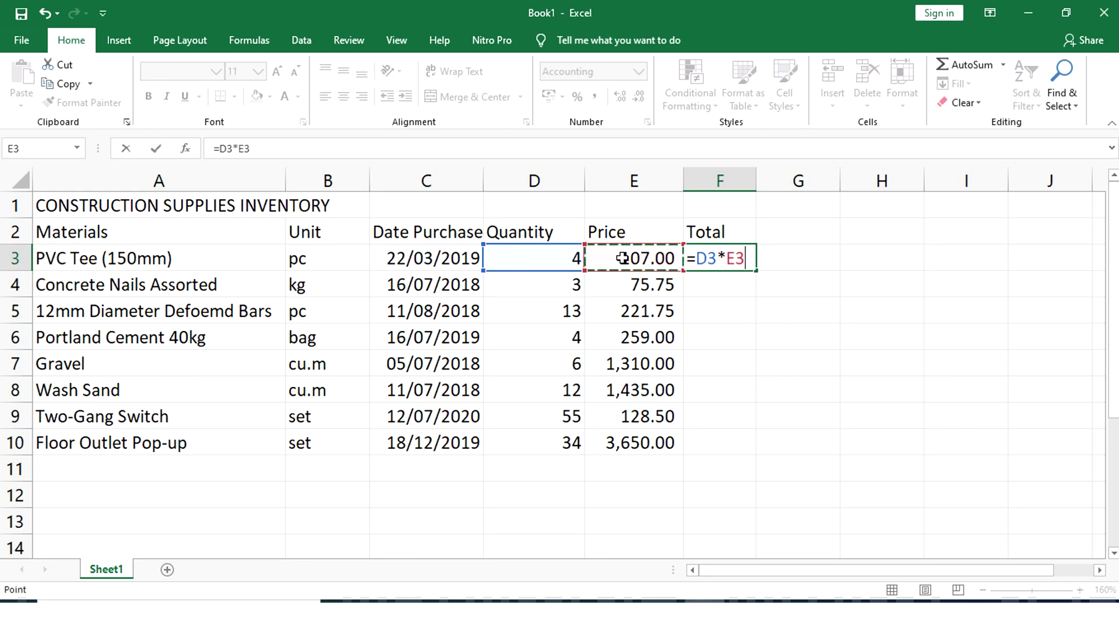
key(Return)
Step: Fill the total formula from F3 down to F10 and widen column F to fit the amounts
click(735, 260)
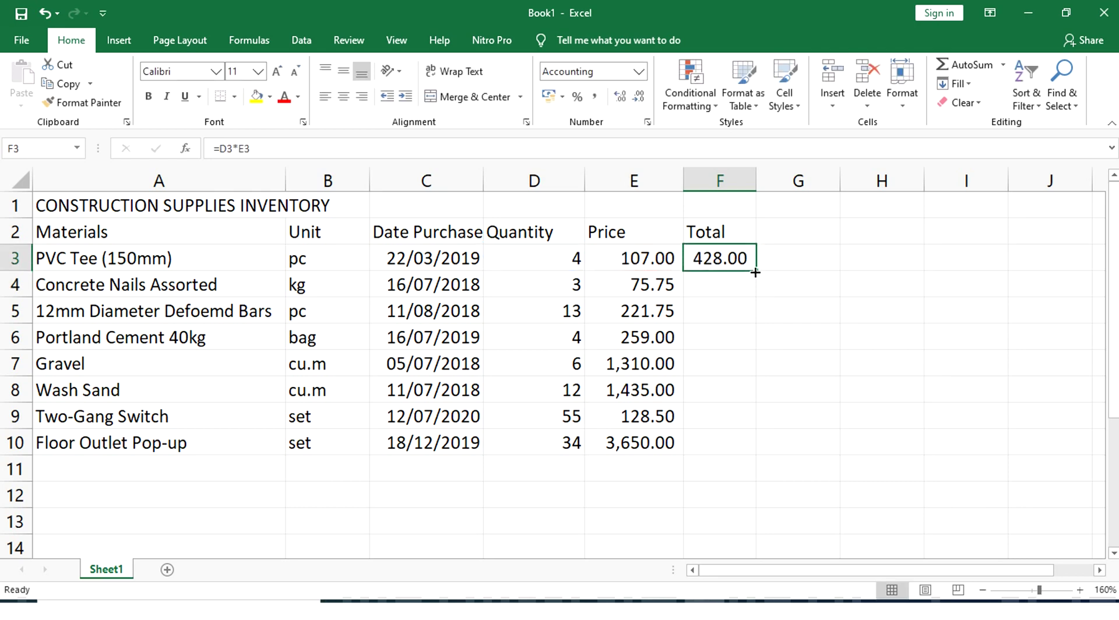
drag(755, 272, 753, 445)
click(800, 367)
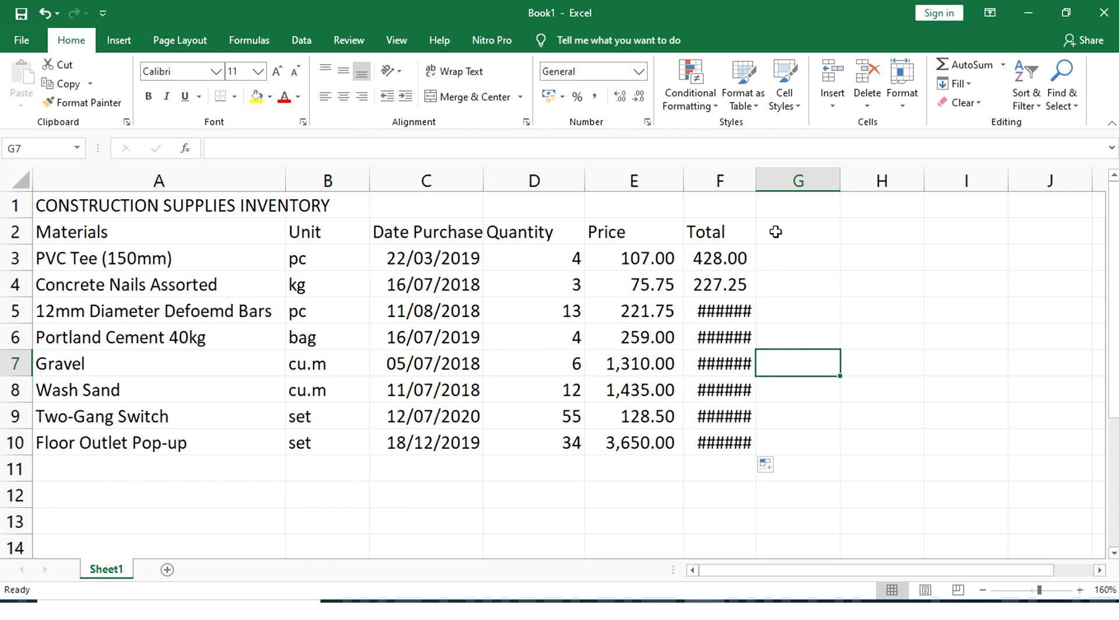
drag(755, 180, 784, 187)
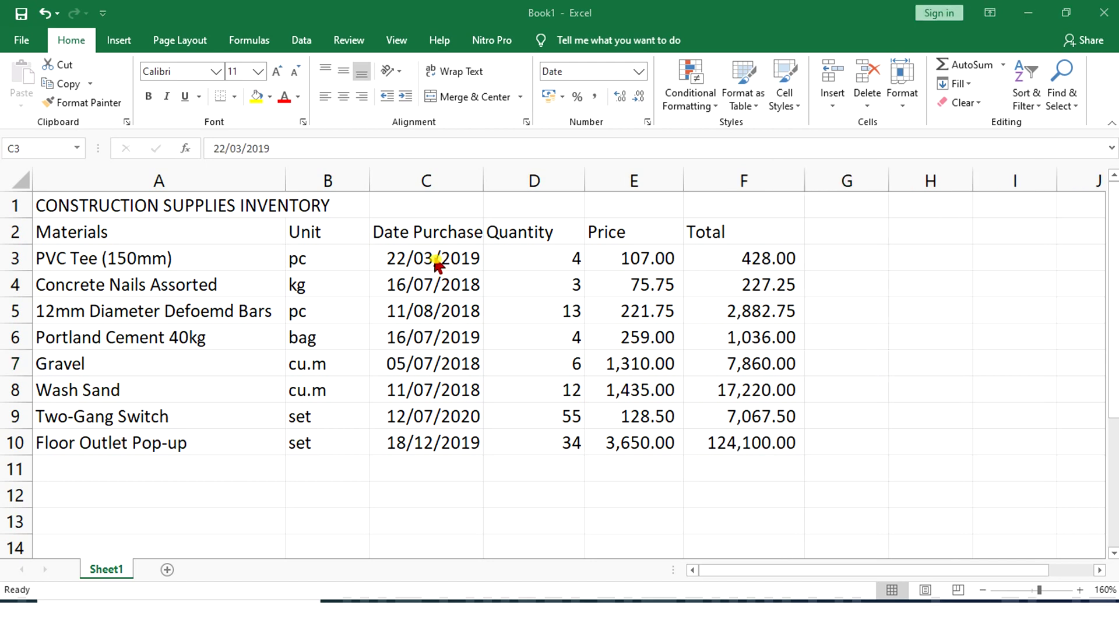
Step: Format the purchase dates in C3 to C10 with the 2012-03-14 date type
drag(436, 263, 433, 284)
drag(435, 432, 433, 436)
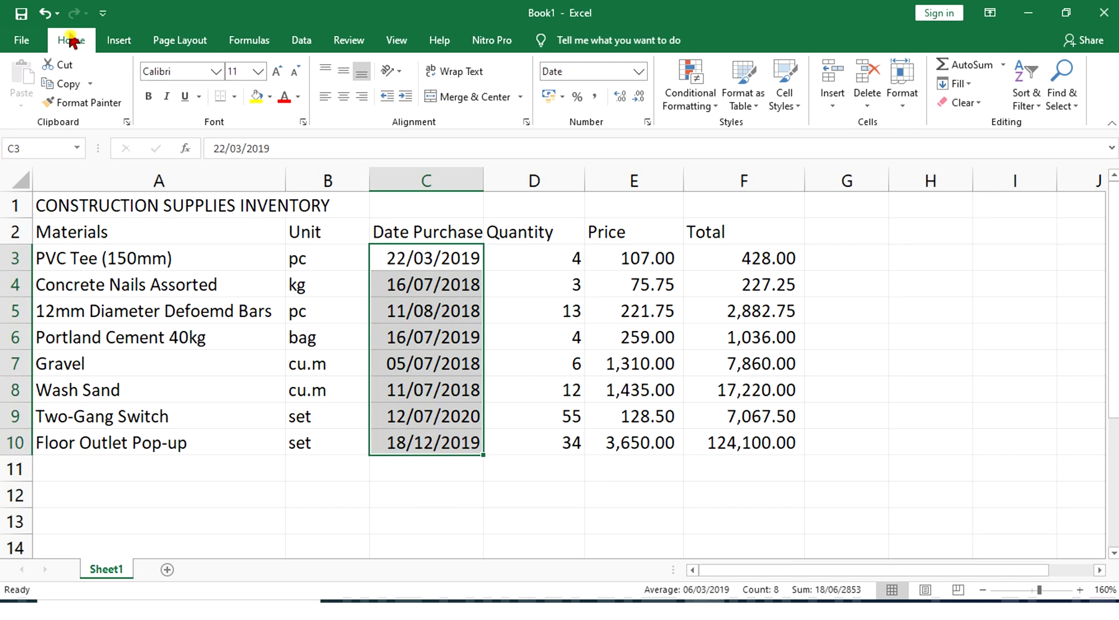
click(647, 122)
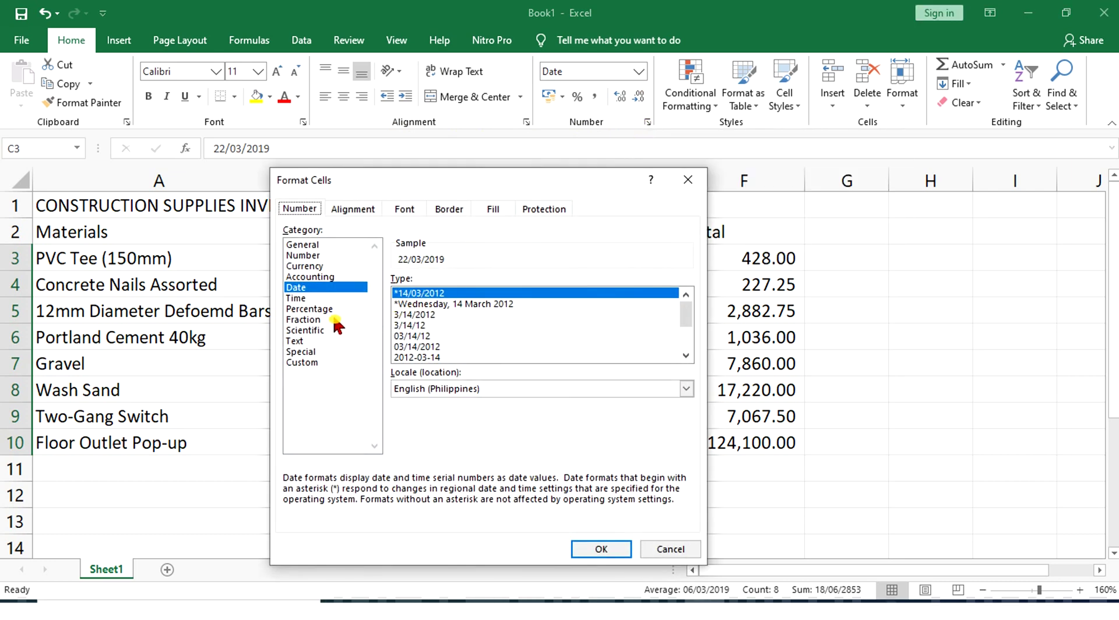
click(314, 290)
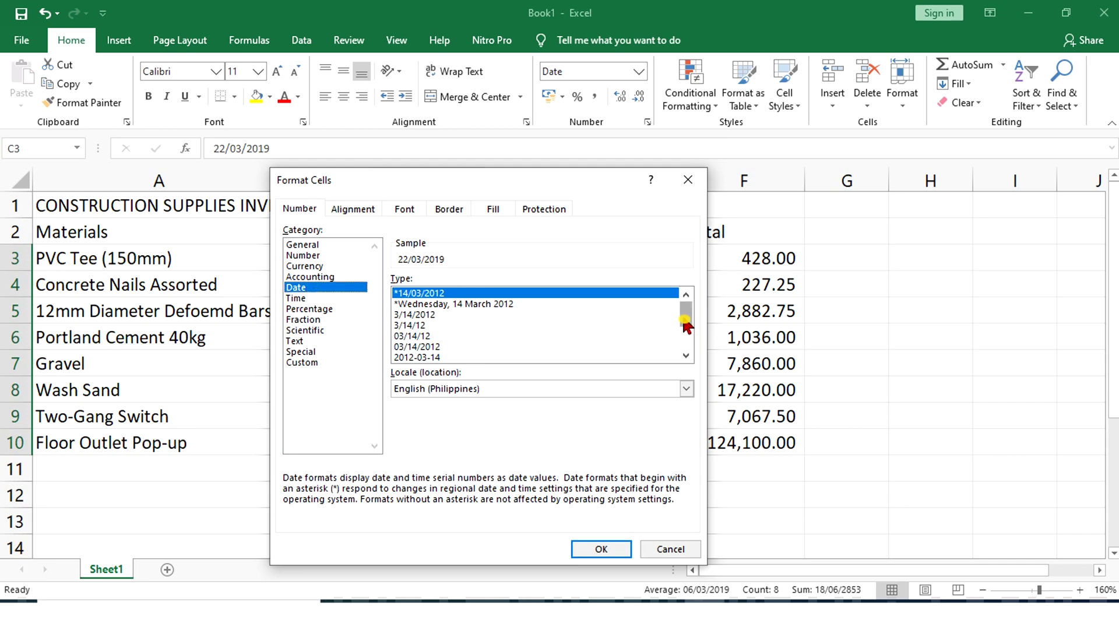
click(415, 357)
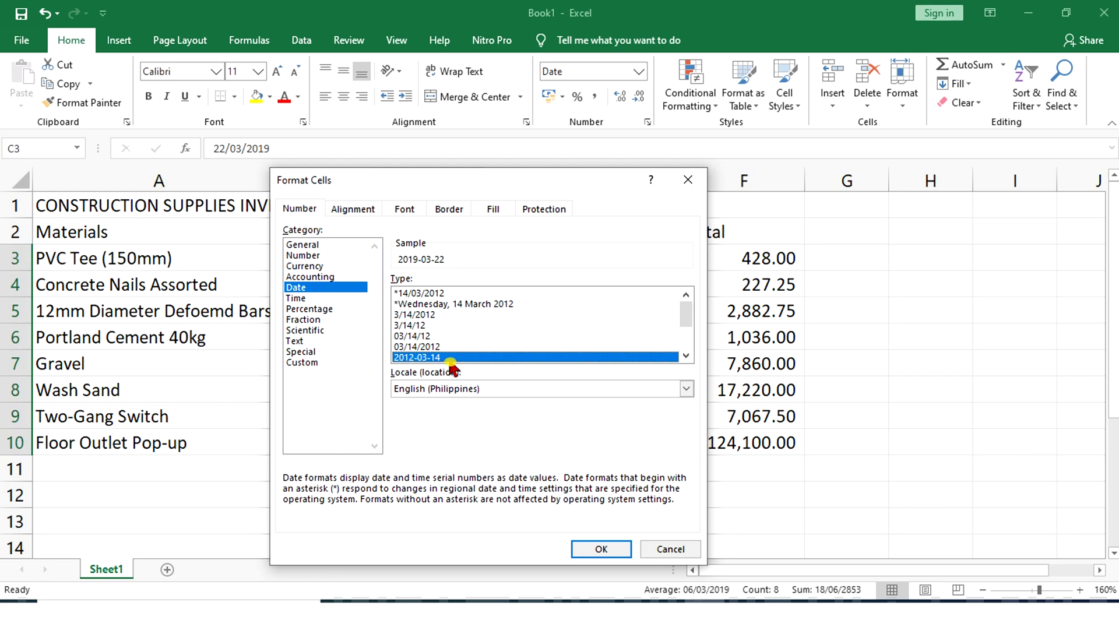
click(604, 551)
Step: Label cell E11 Total and add up F3 to F10 in F11 with AutoSum
click(743, 469)
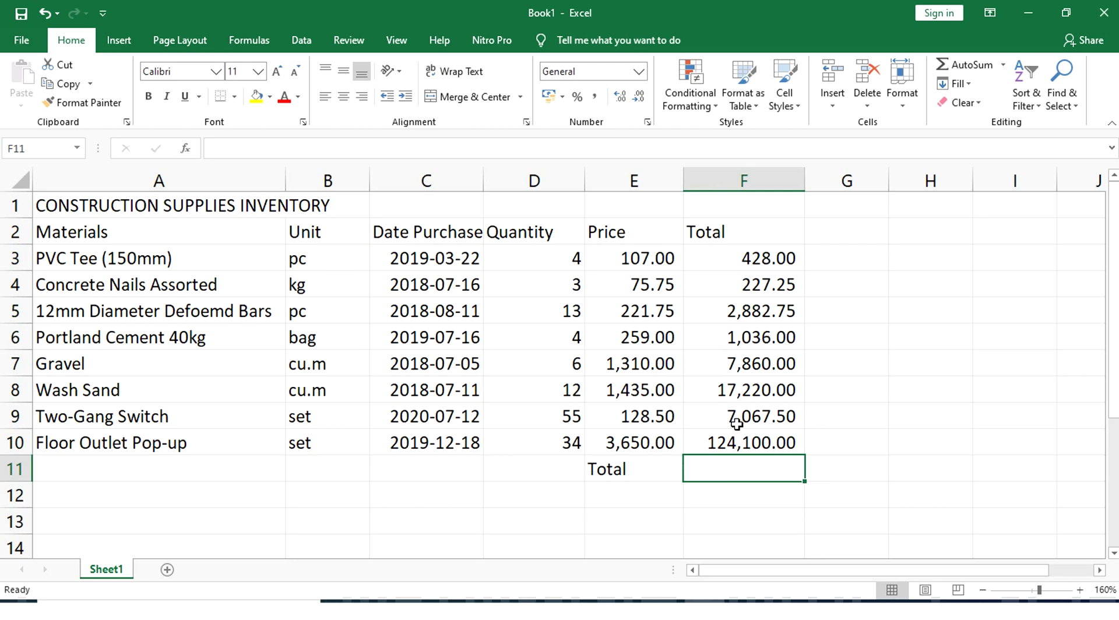
drag(744, 264, 741, 442)
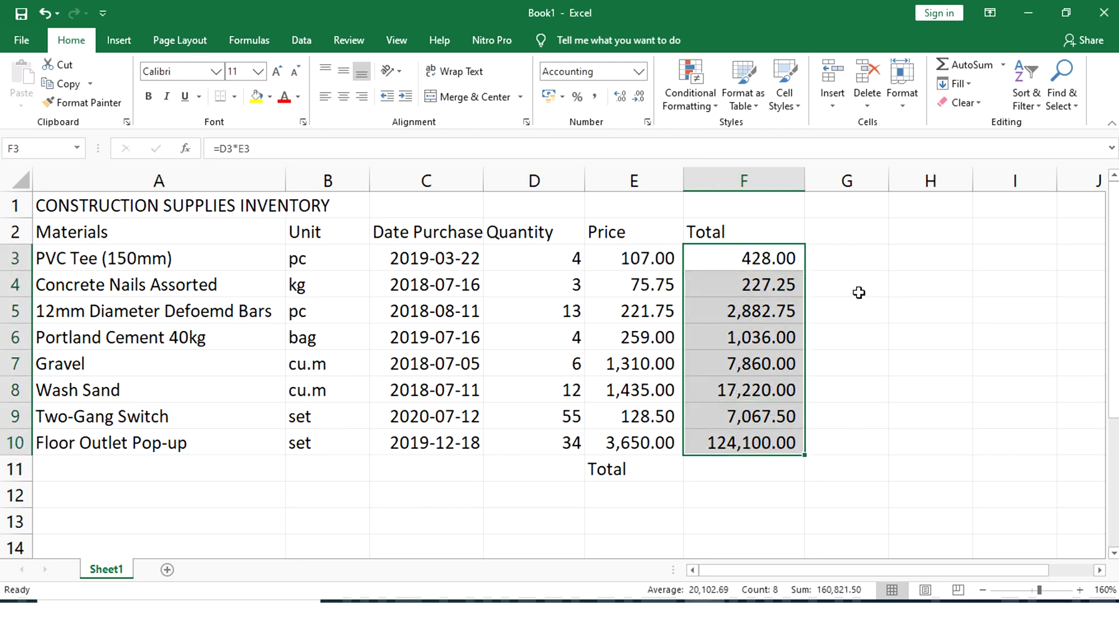
click(972, 67)
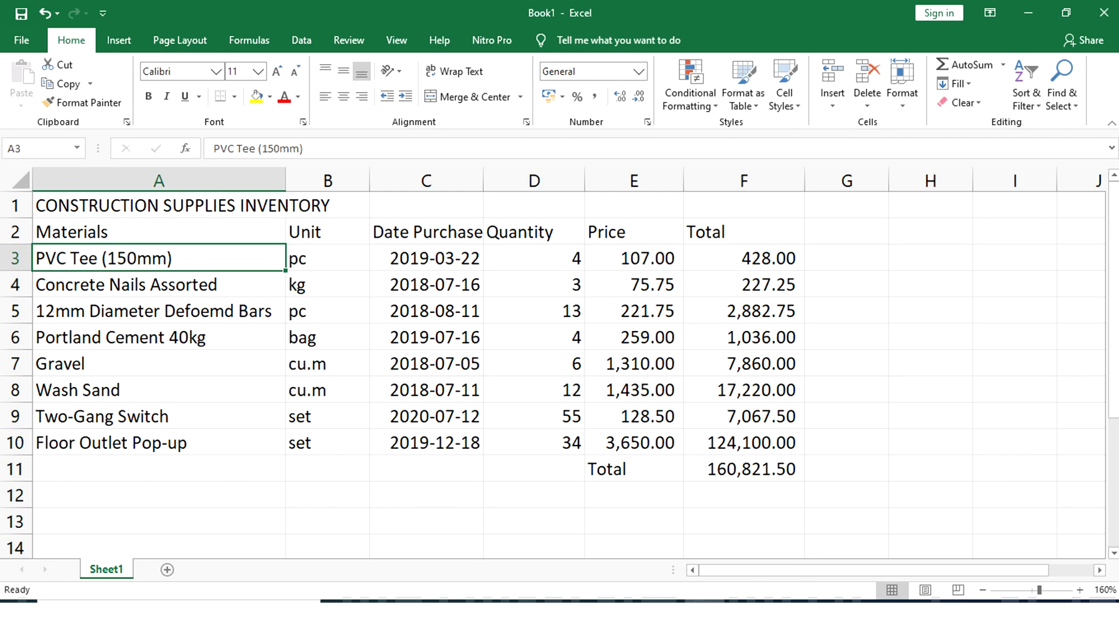
Step: Insert two empty columns before the Materials column
click(117, 176)
right_click(118, 178)
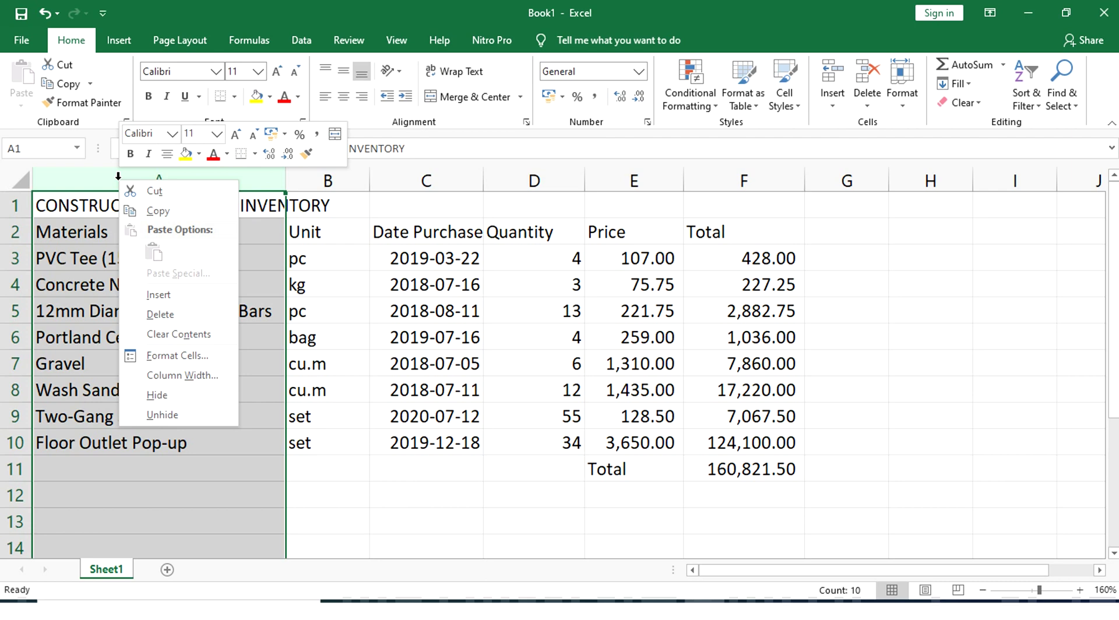
click(151, 303)
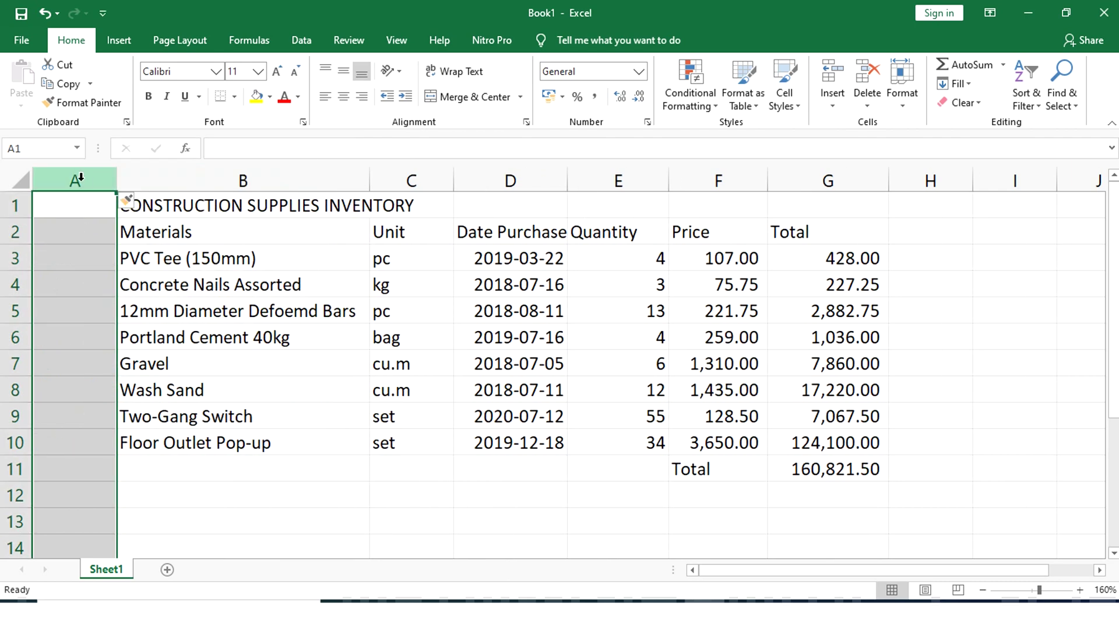
right_click(80, 178)
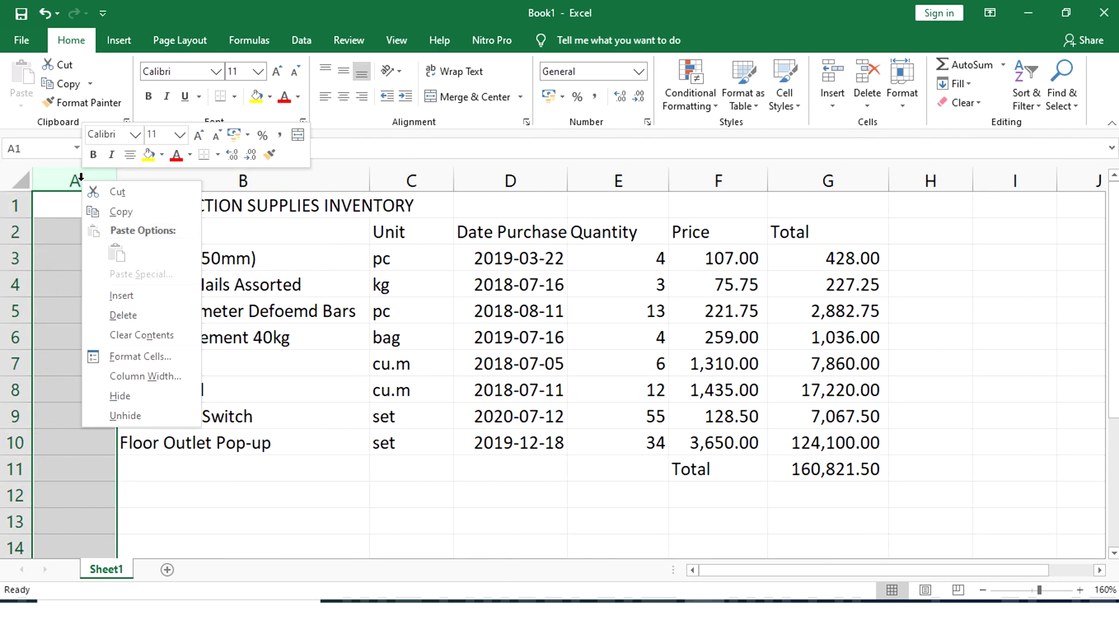
click(117, 302)
Step: Number the materials 1 to 8 in cells B3 to B10, entering 1, 2 and 3 and filling the series down
click(169, 262)
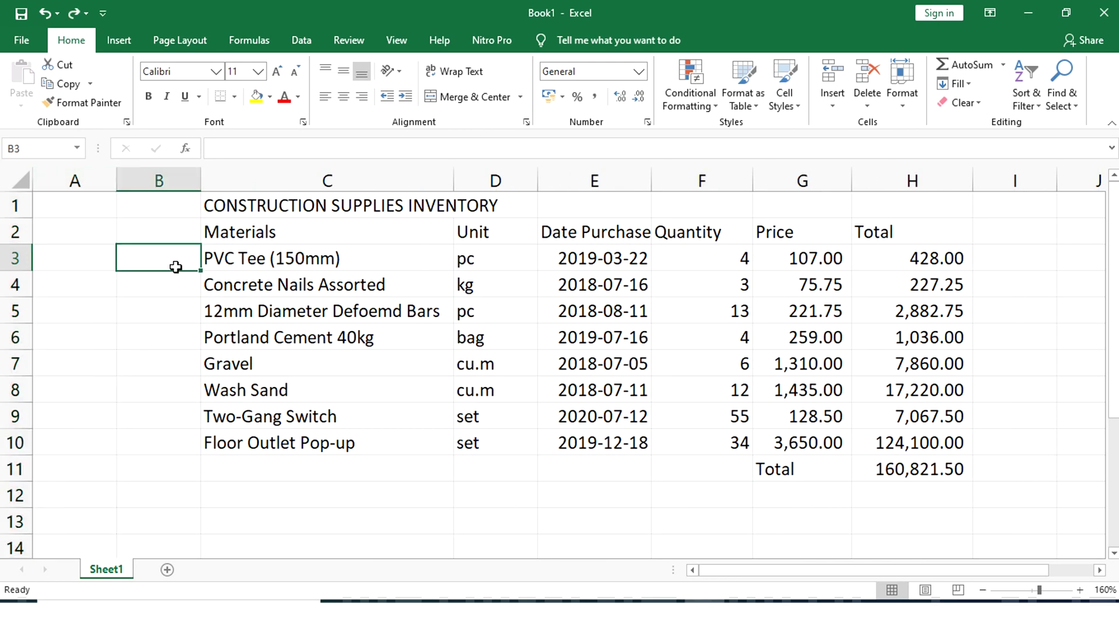
text(1)
key(Return)
text(2)
key(Return)
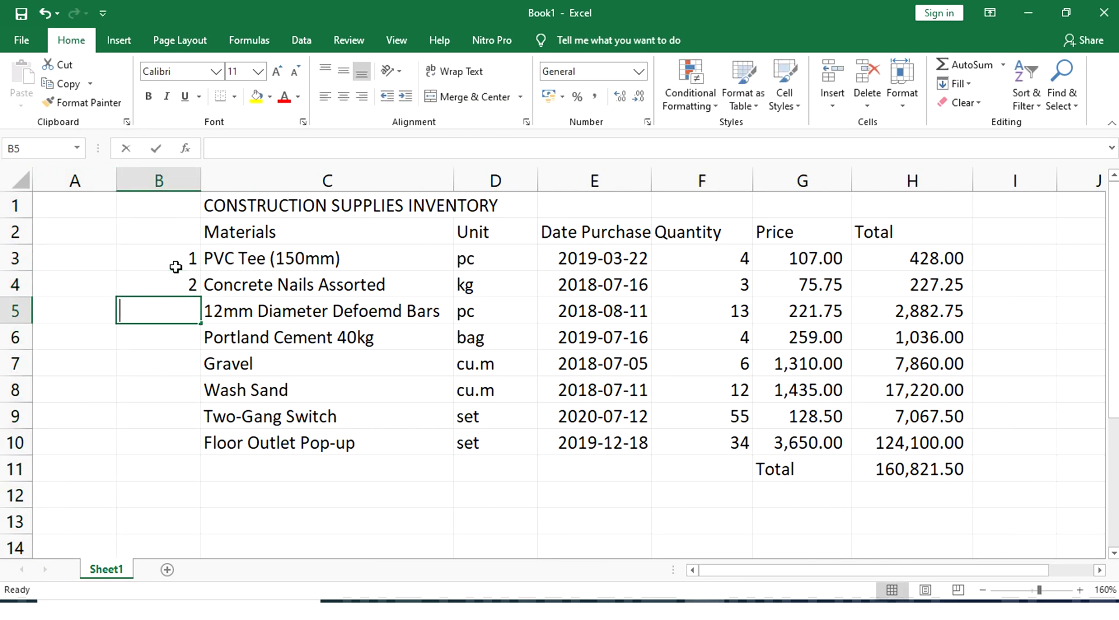
text(3)
key(Return)
drag(177, 267, 201, 453)
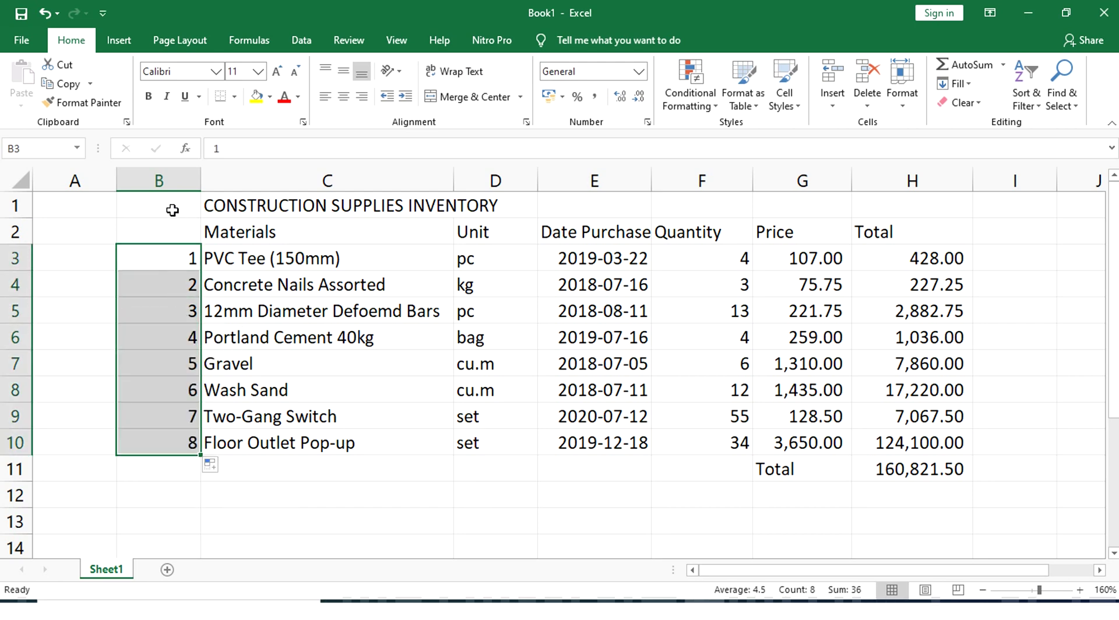
Step: Merge and center the inventory title across cells B1 to H1
drag(170, 207, 864, 197)
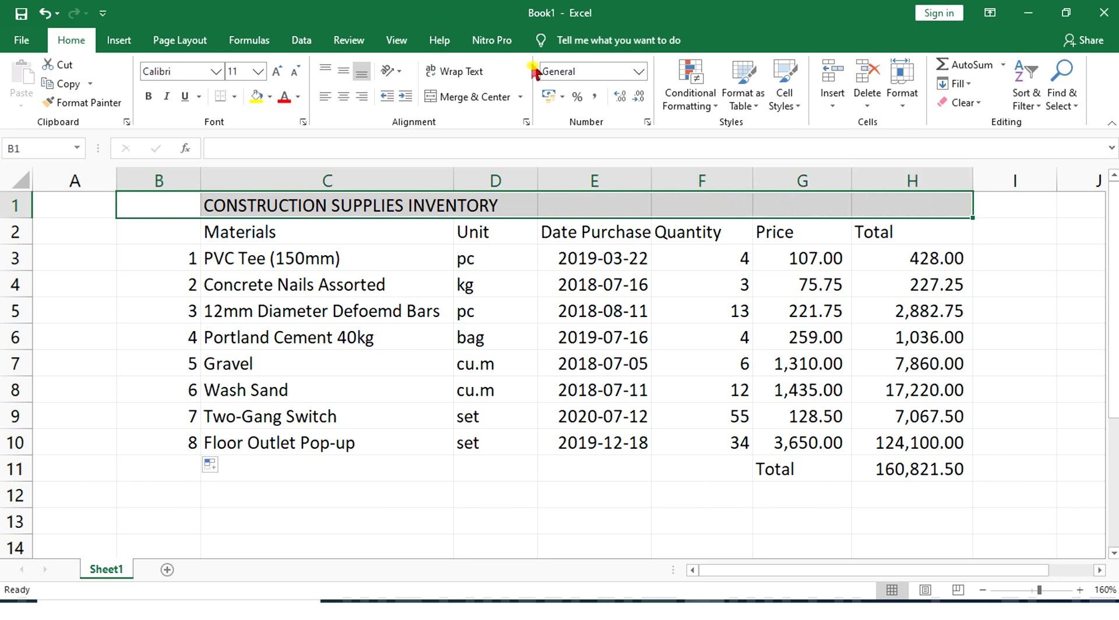
click(481, 100)
Step: Center the column headings in C2 to H2 and make them bold
drag(259, 229, 872, 236)
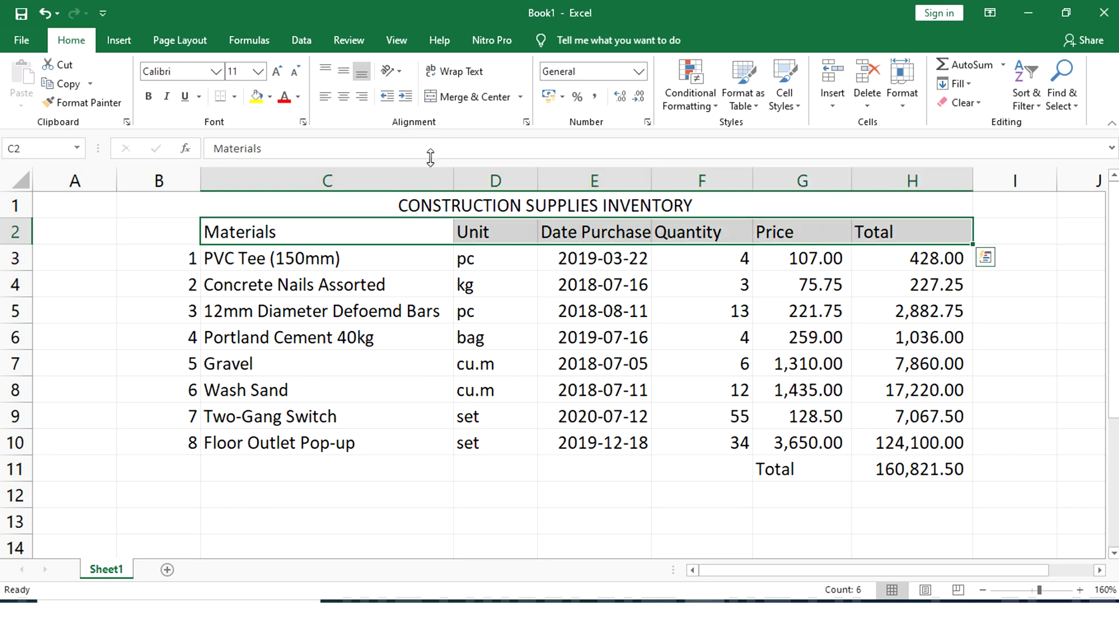
click(342, 100)
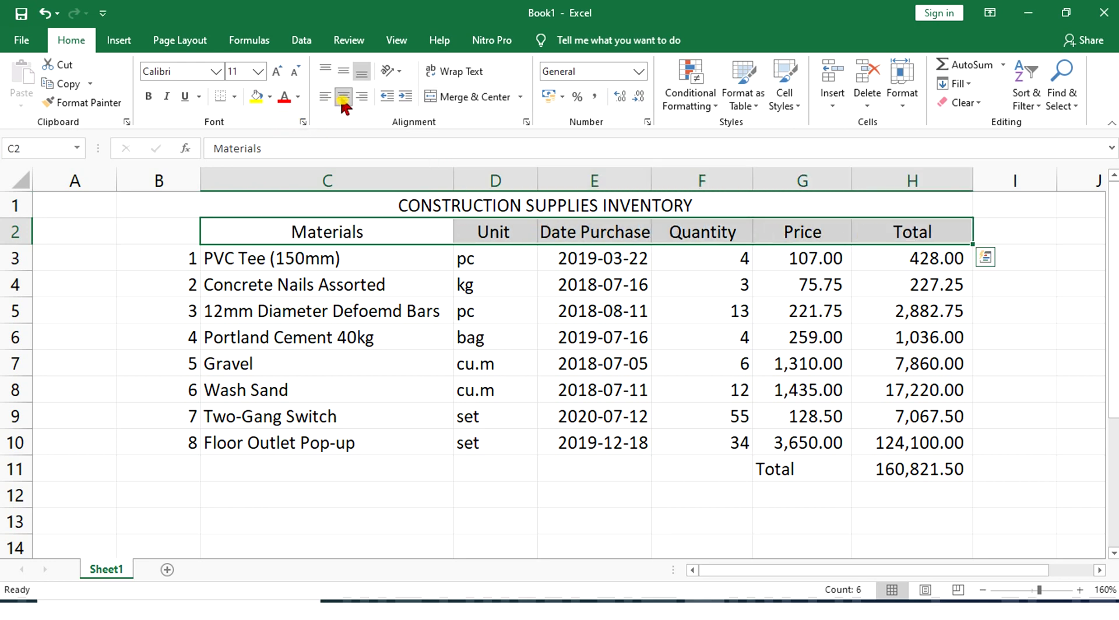
click(149, 97)
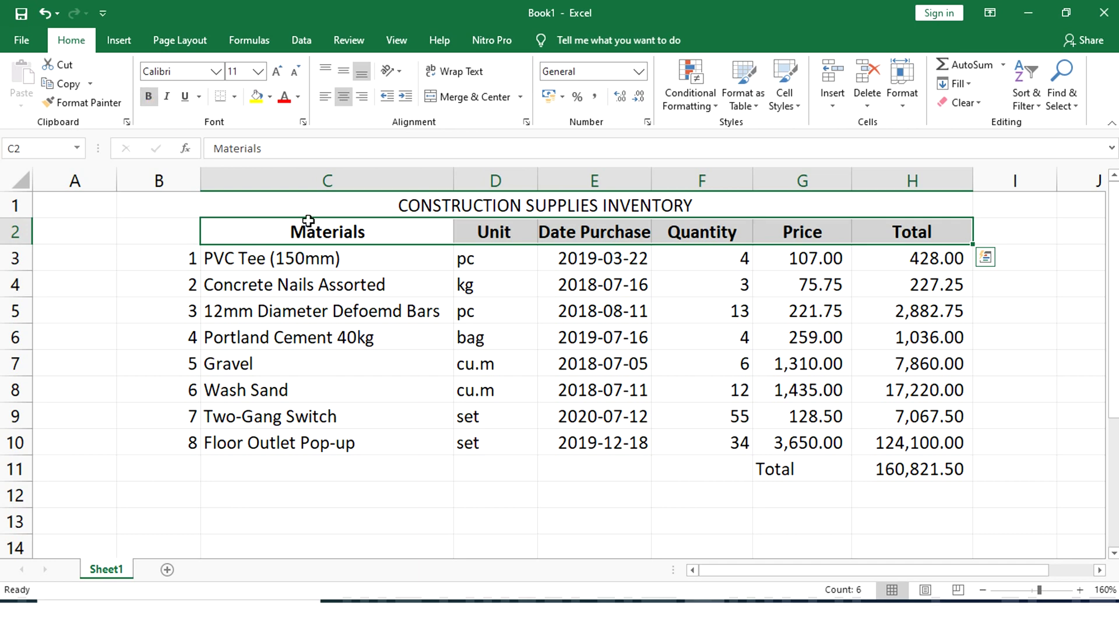
Step: Make the CONSTRUCTION SUPPLIES INVENTORY title bold and increase its font size to 14
click(303, 211)
click(149, 98)
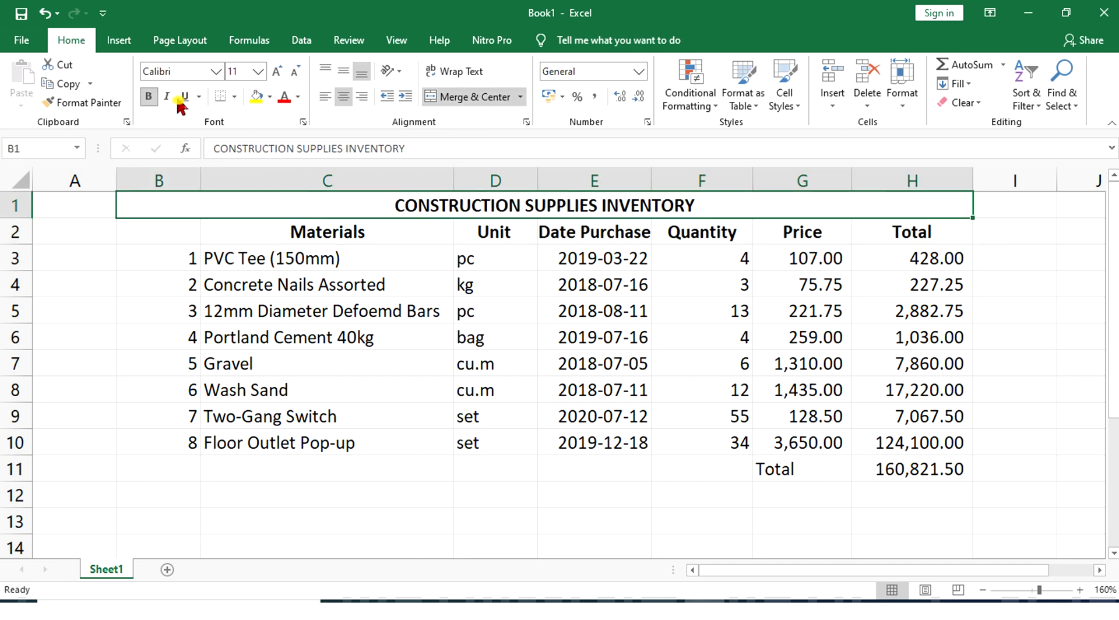
click(276, 72)
click(276, 73)
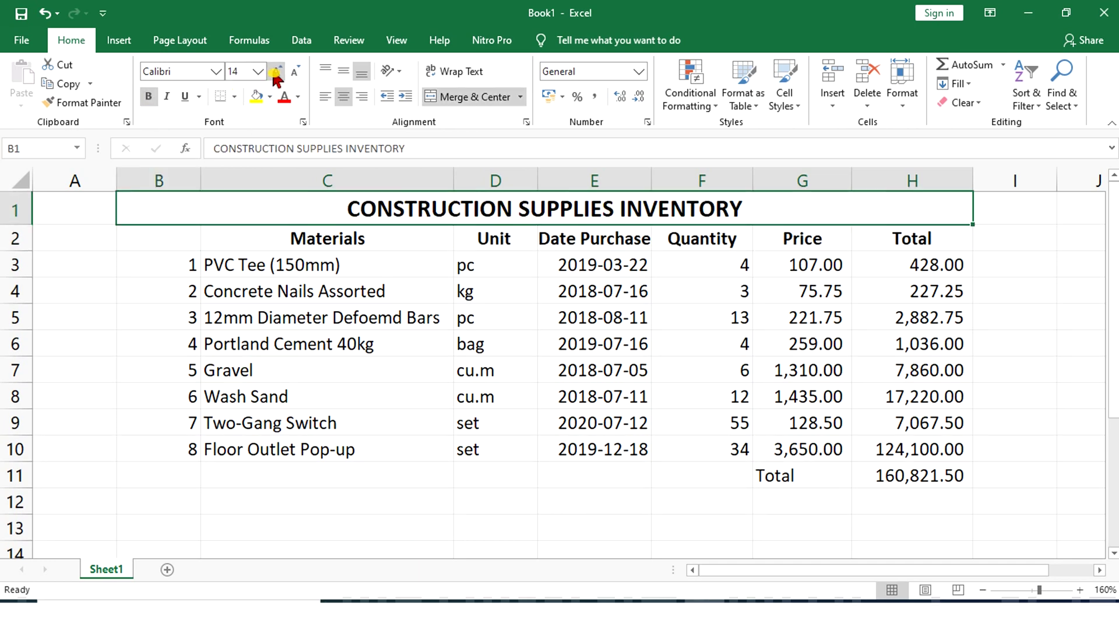
Step: Apply all borders to the inventory table in cells B1 to H10
drag(221, 227, 224, 445)
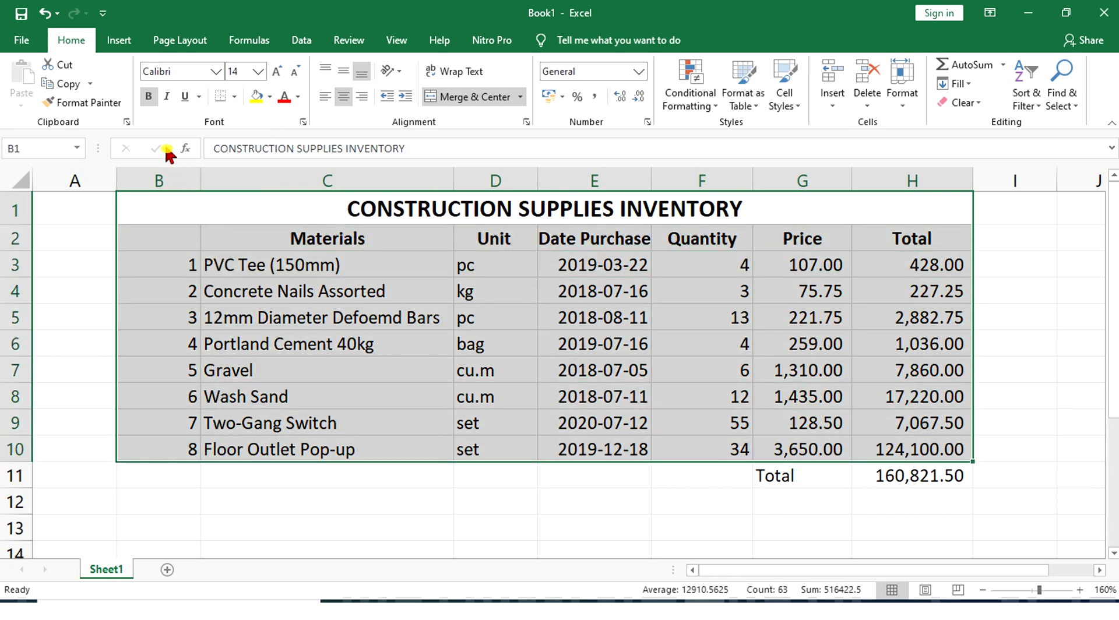
click(234, 97)
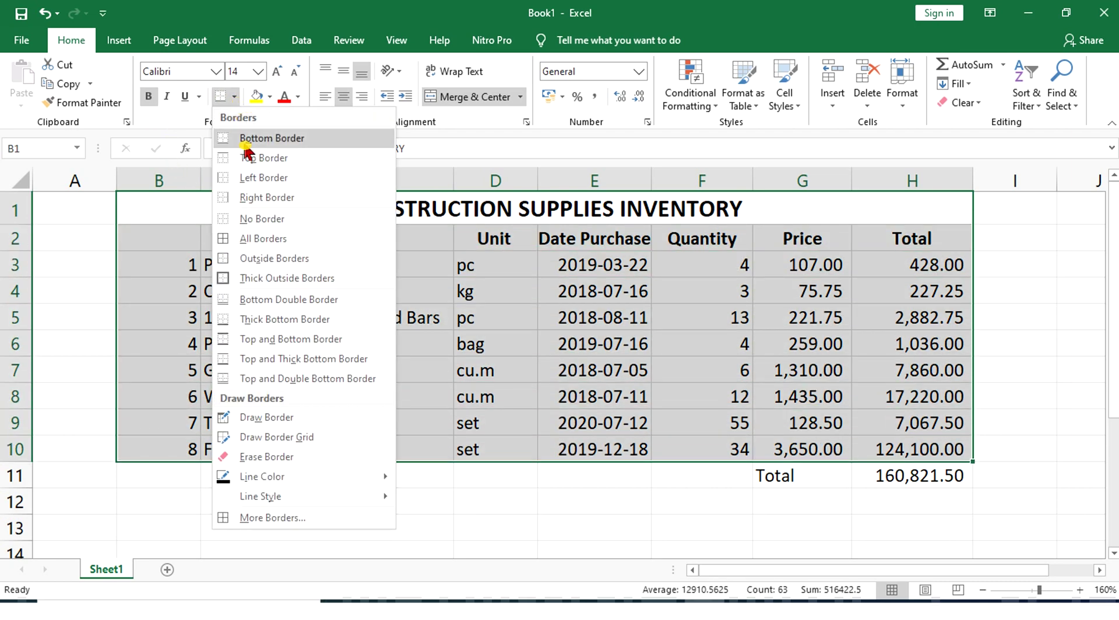
click(249, 241)
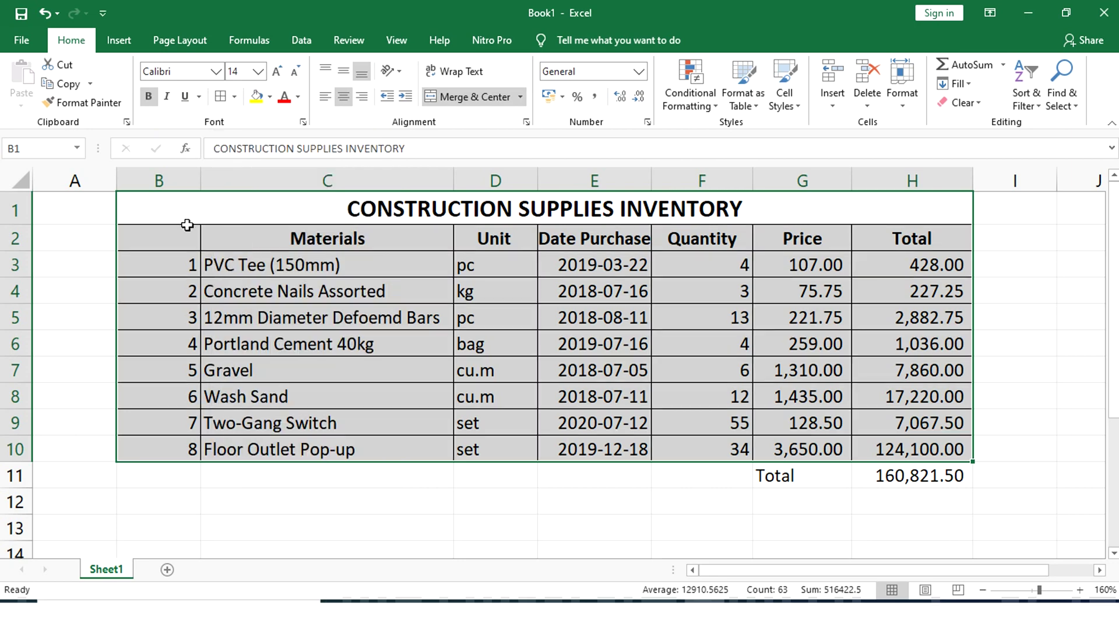
Step: Insert an empty row above the inventory title
click(18, 209)
right_click(20, 214)
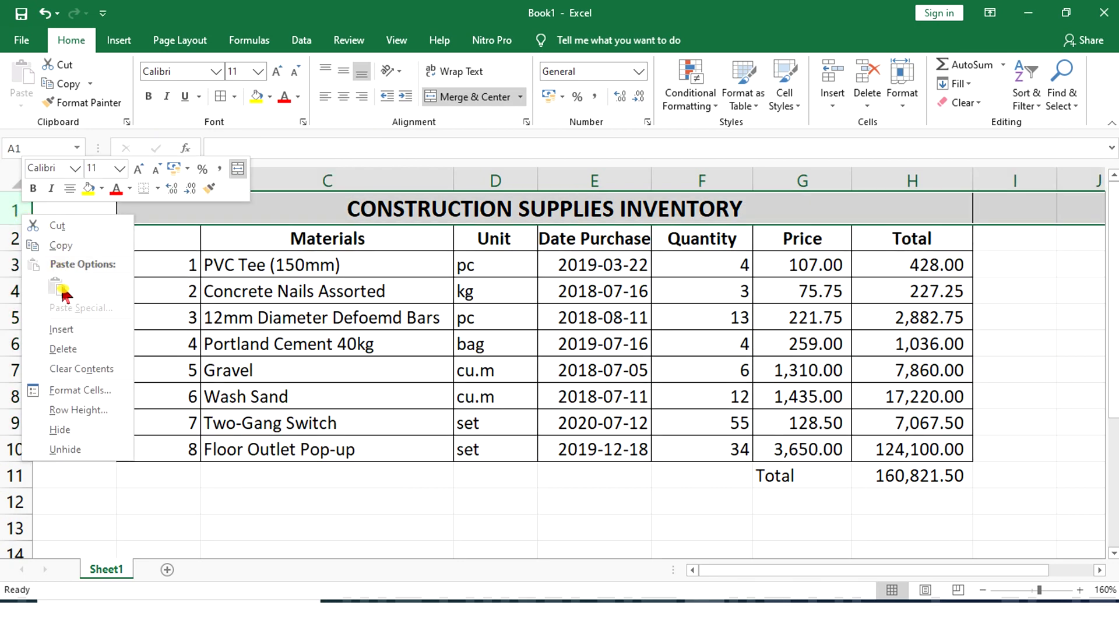
click(65, 330)
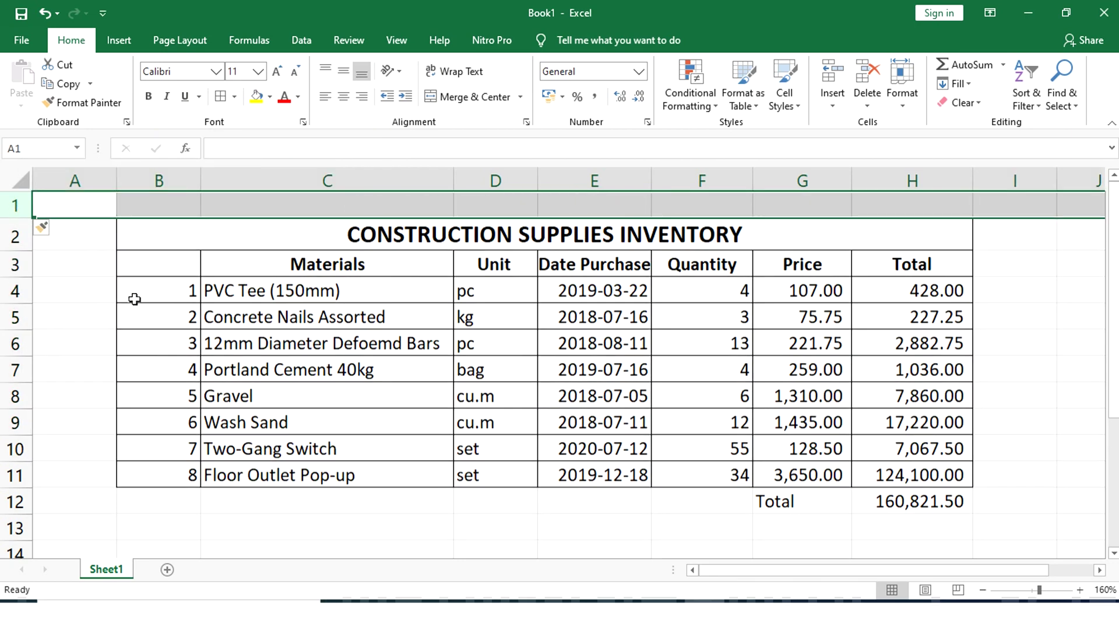
click(75, 296)
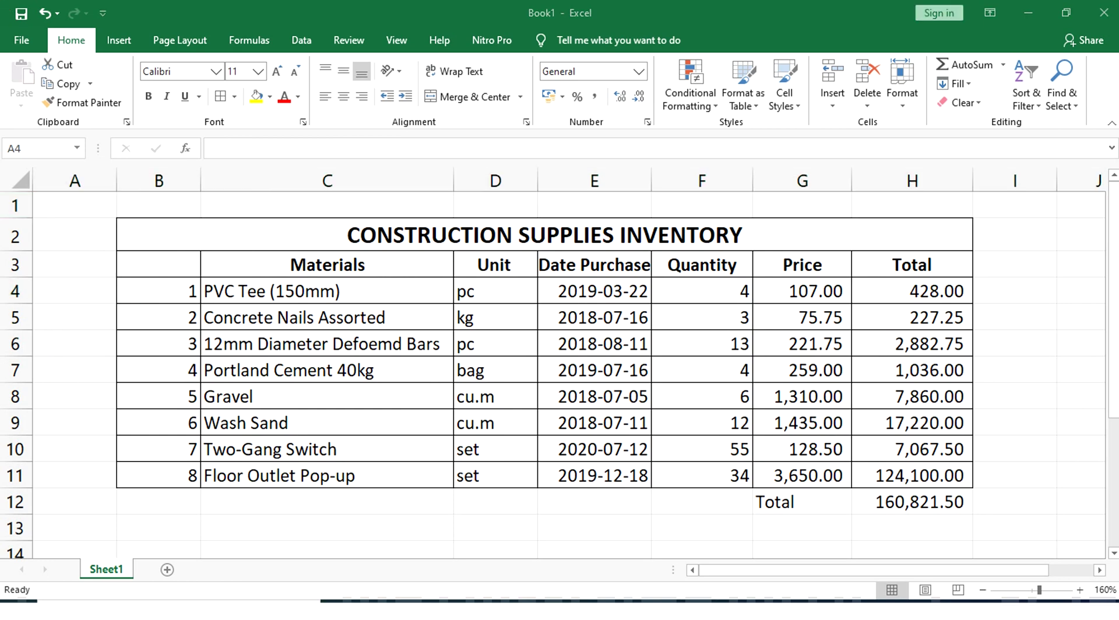
Step: Format the totals in H4 to H12 as Accounting with the ₱ English (Philippines) currency symbol and 2 decimal places
drag(899, 296, 922, 499)
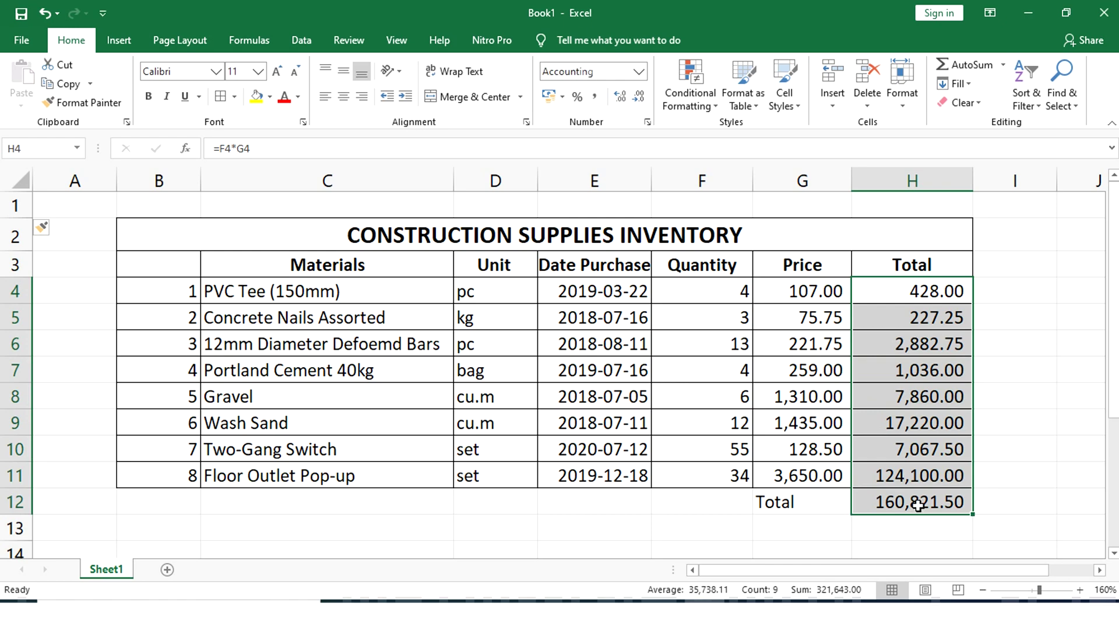
click(639, 71)
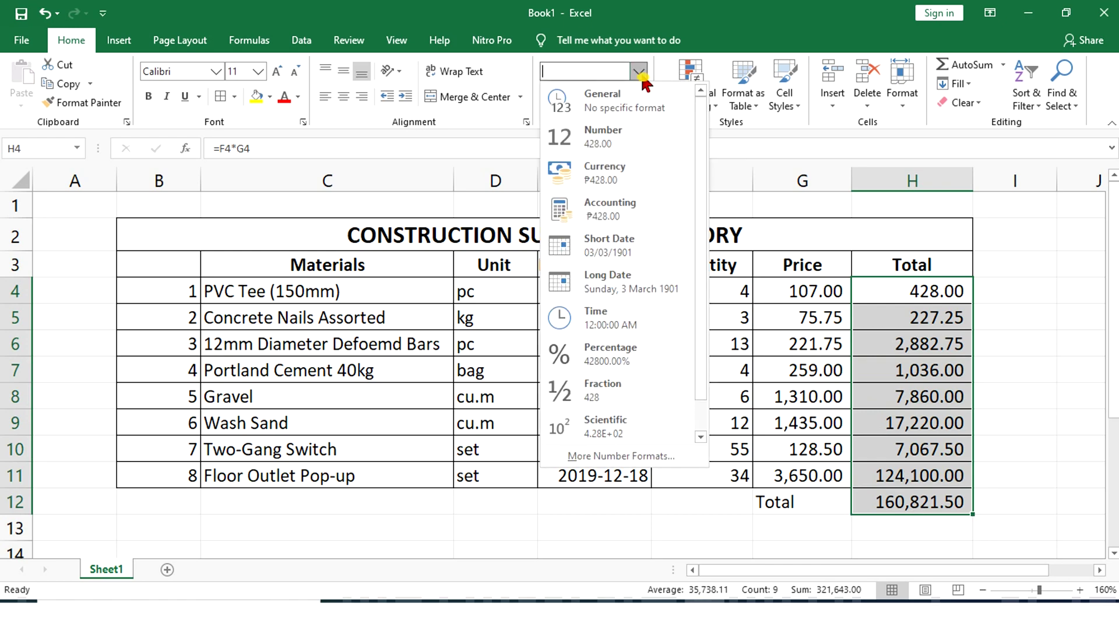
click(667, 458)
click(338, 277)
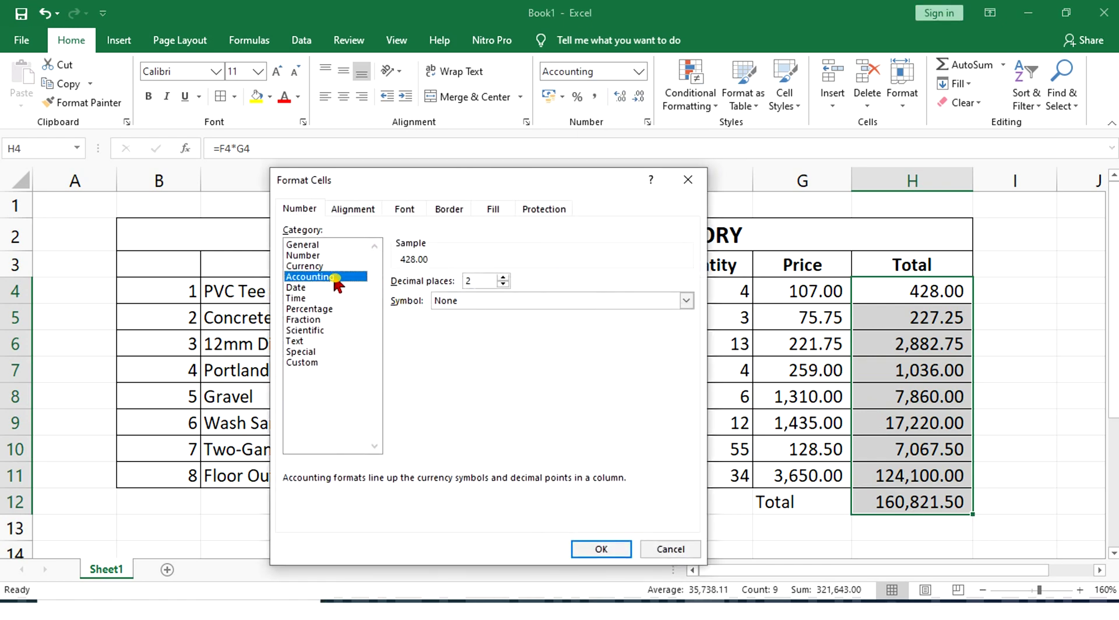
click(686, 302)
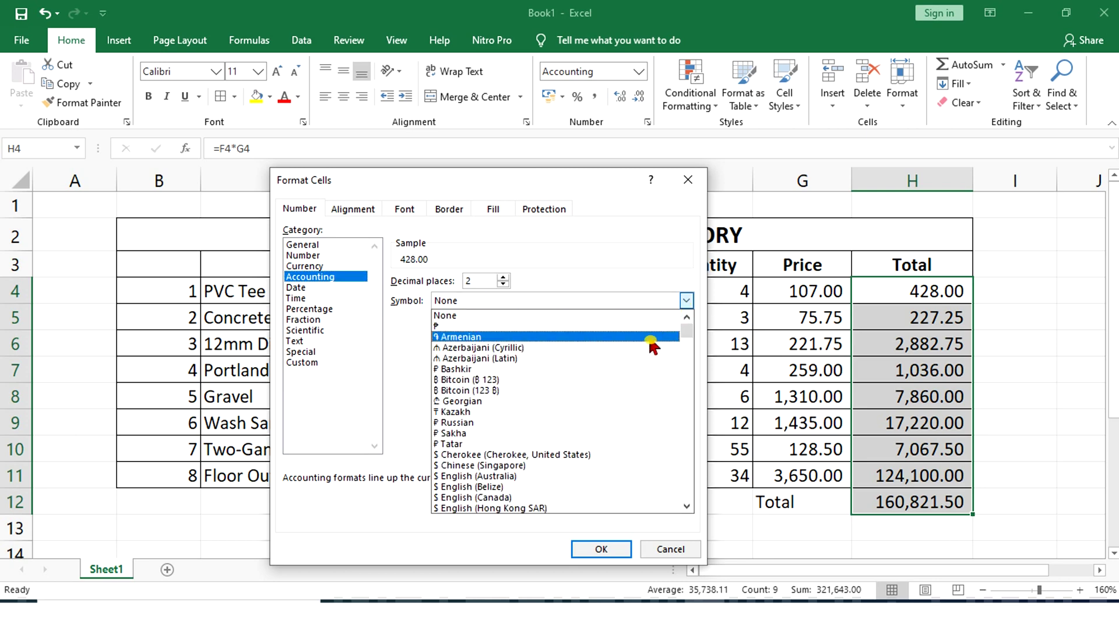
scroll(639, 362, down, 5)
scroll(618, 372, down, 8)
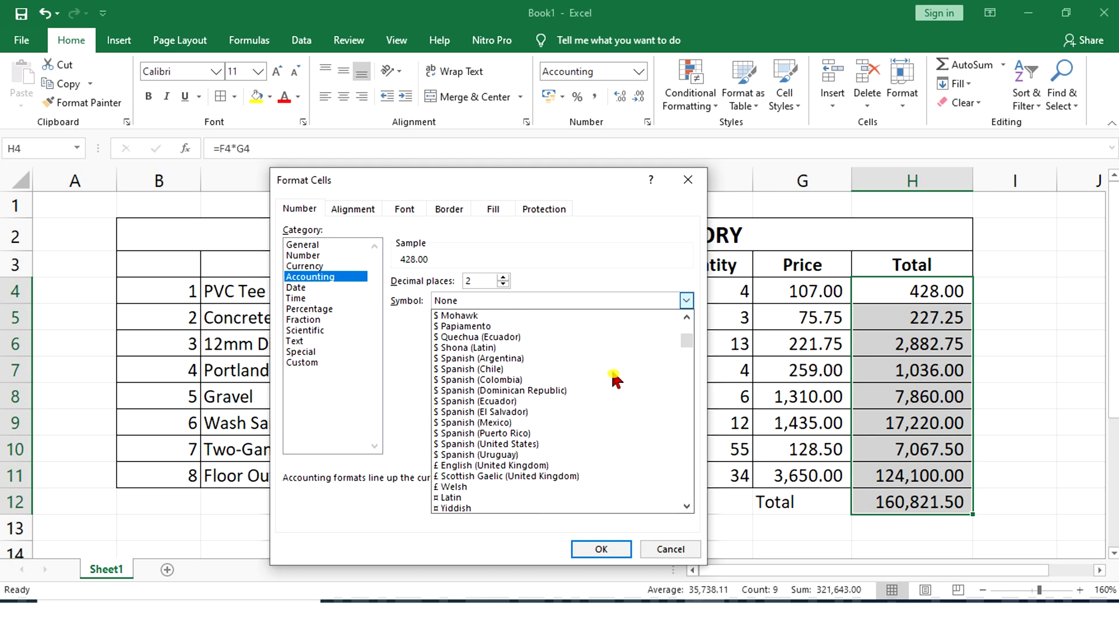
scroll(616, 378, down, 2)
scroll(612, 378, down, 3)
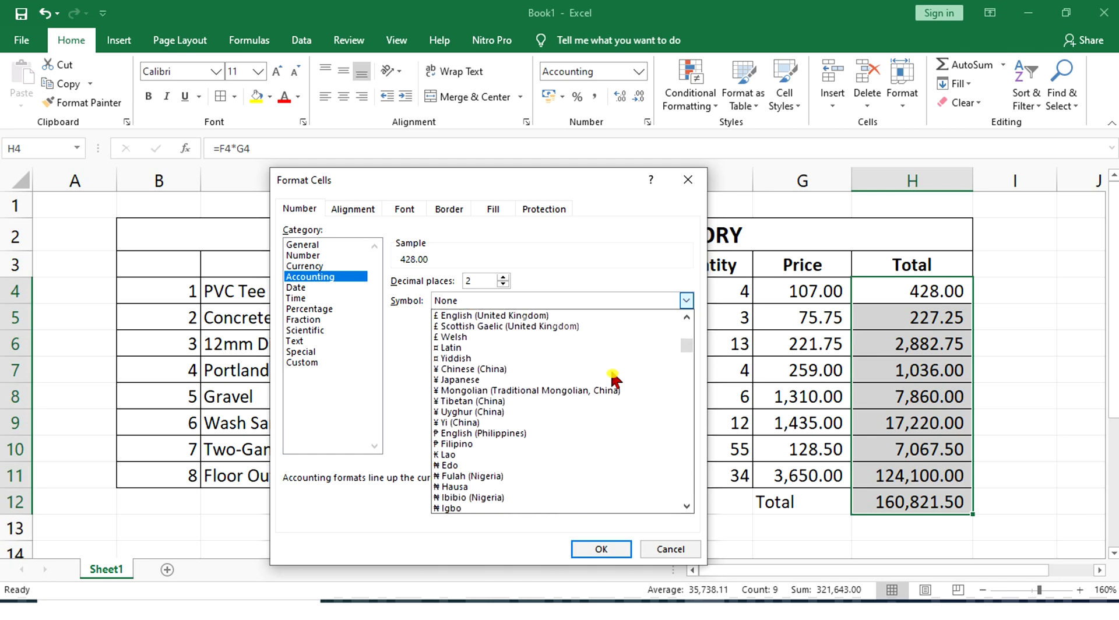
click(491, 424)
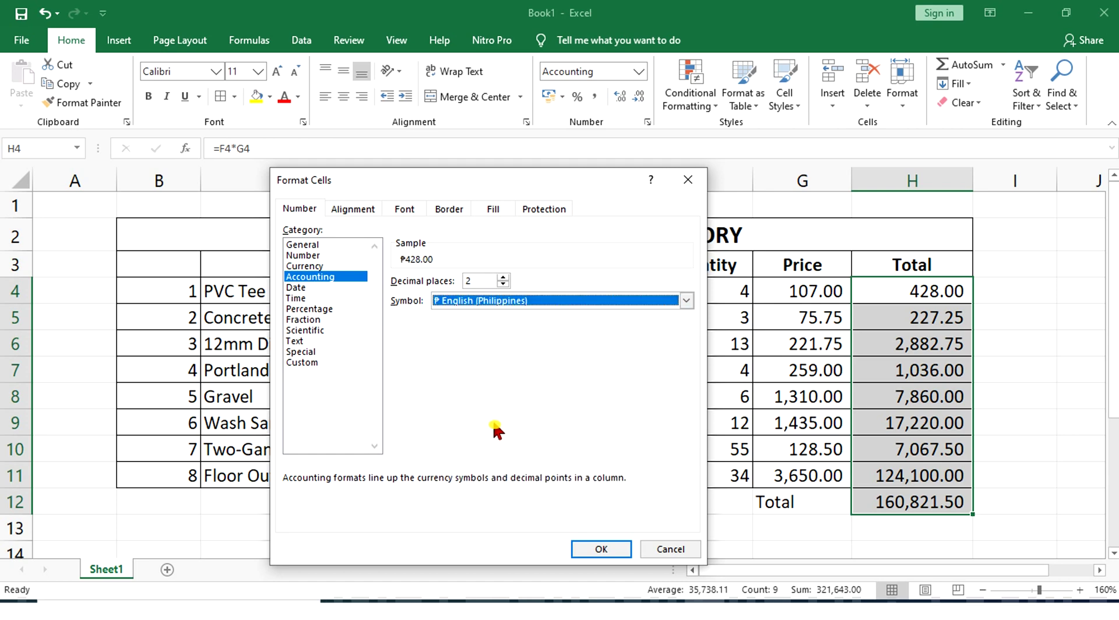
click(594, 547)
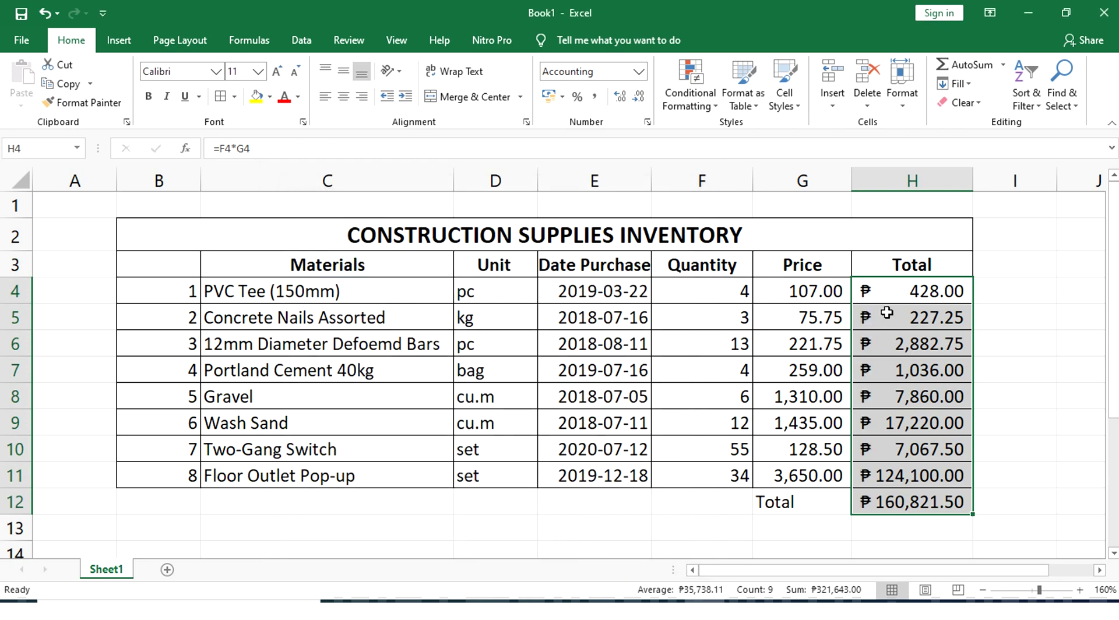
Step: Copy the peso accounting format from cell H4 onto the prices in G4 to G11 with Format Painter
click(890, 291)
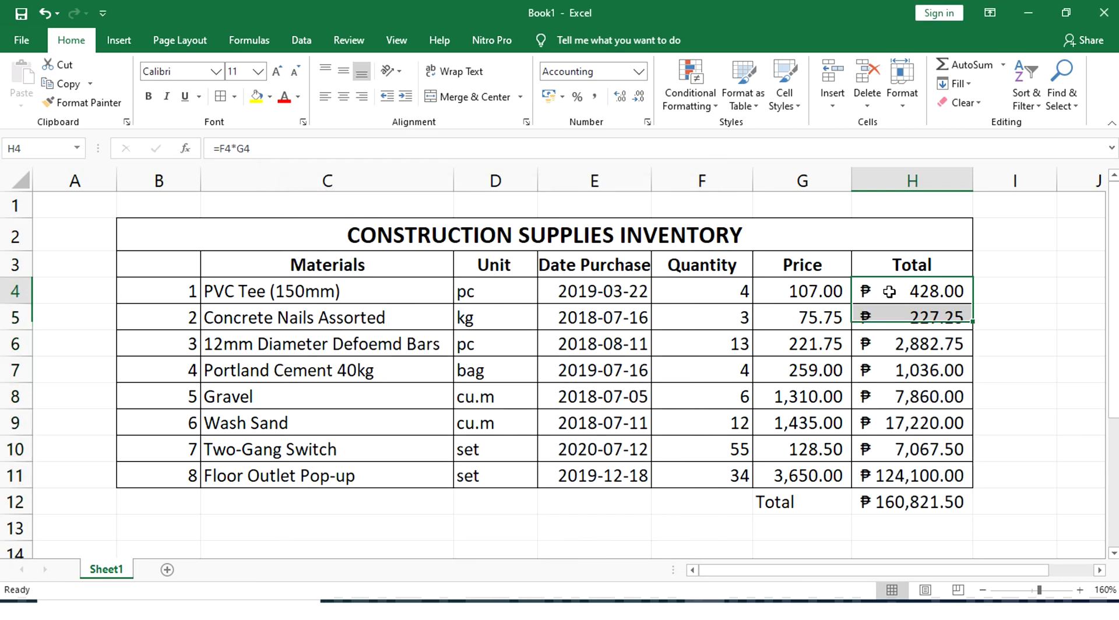
click(103, 104)
drag(795, 291, 795, 475)
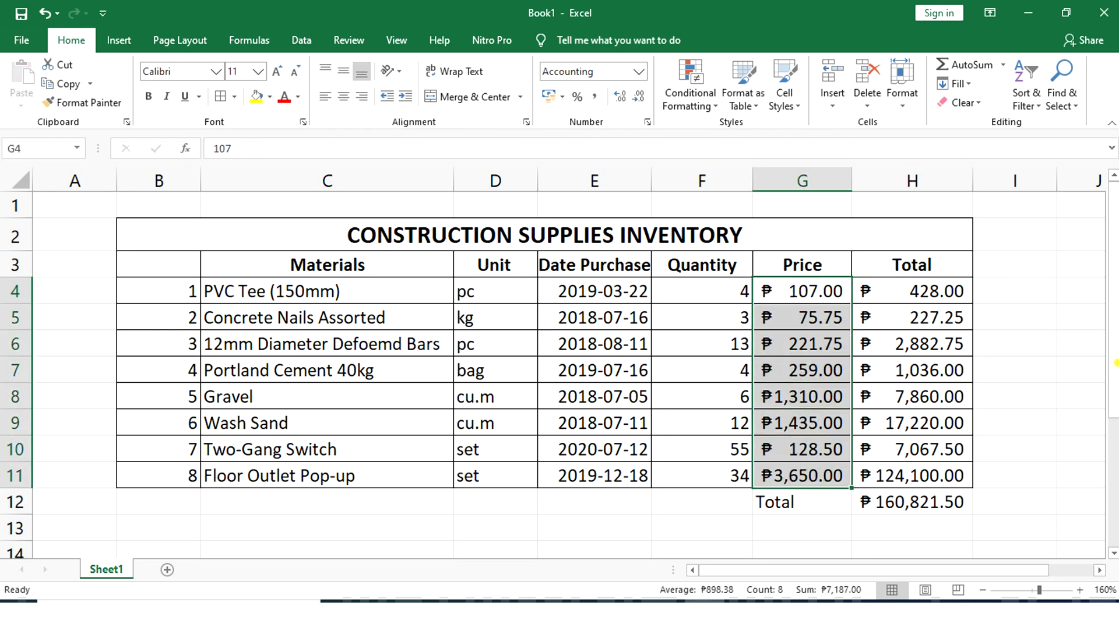
Step: Rename the worksheet Sheet1 as "inventory report"
drag(1115, 362, 1115, 265)
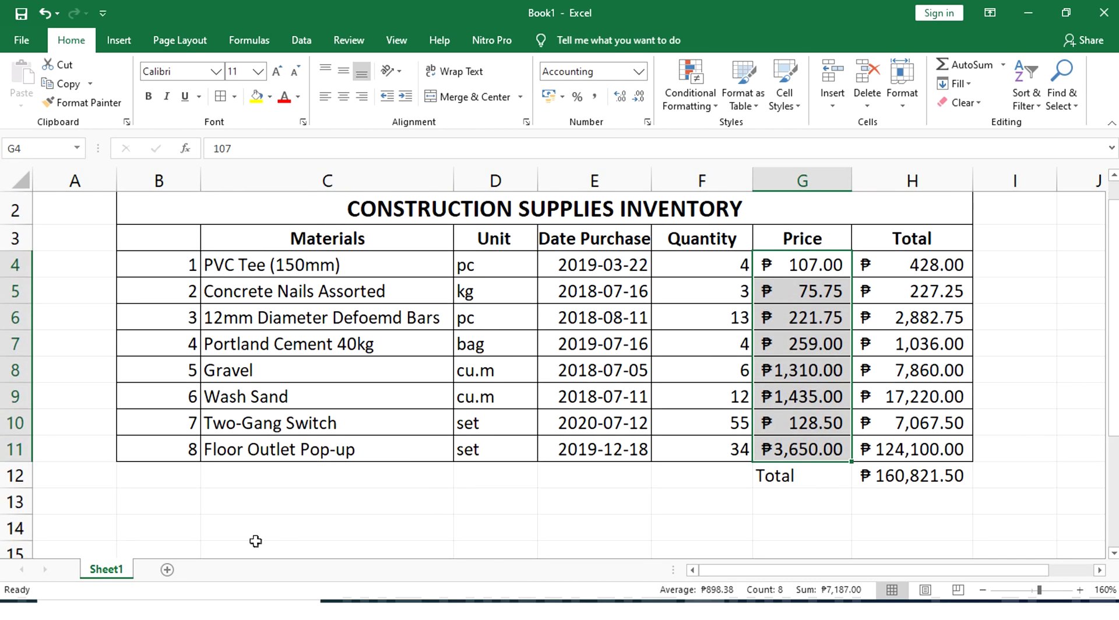
right_click(116, 574)
click(167, 424)
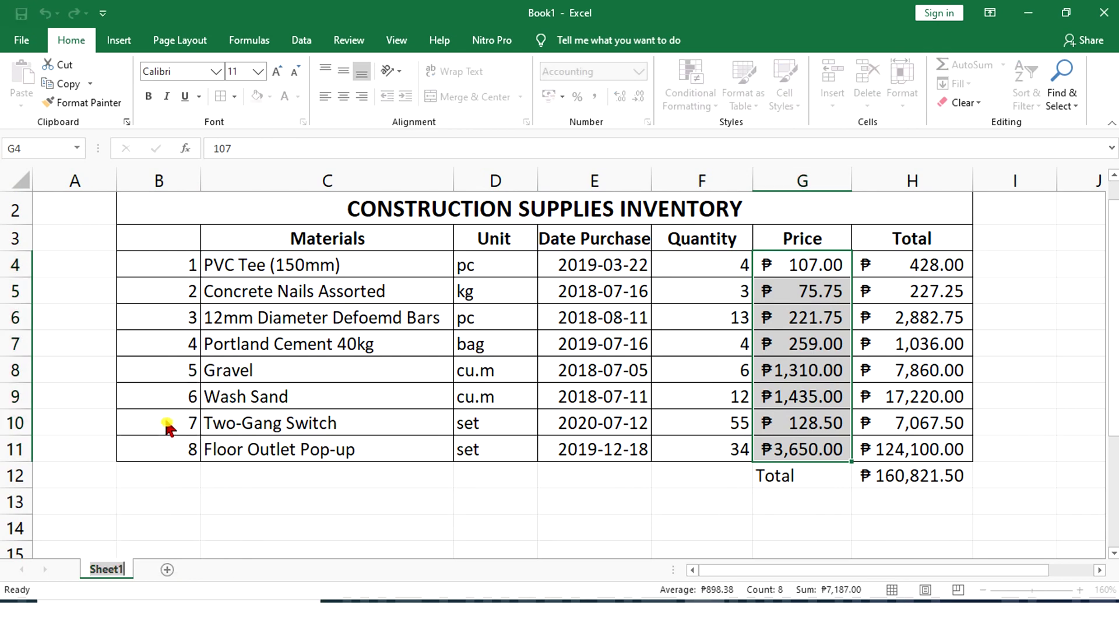
text(in)
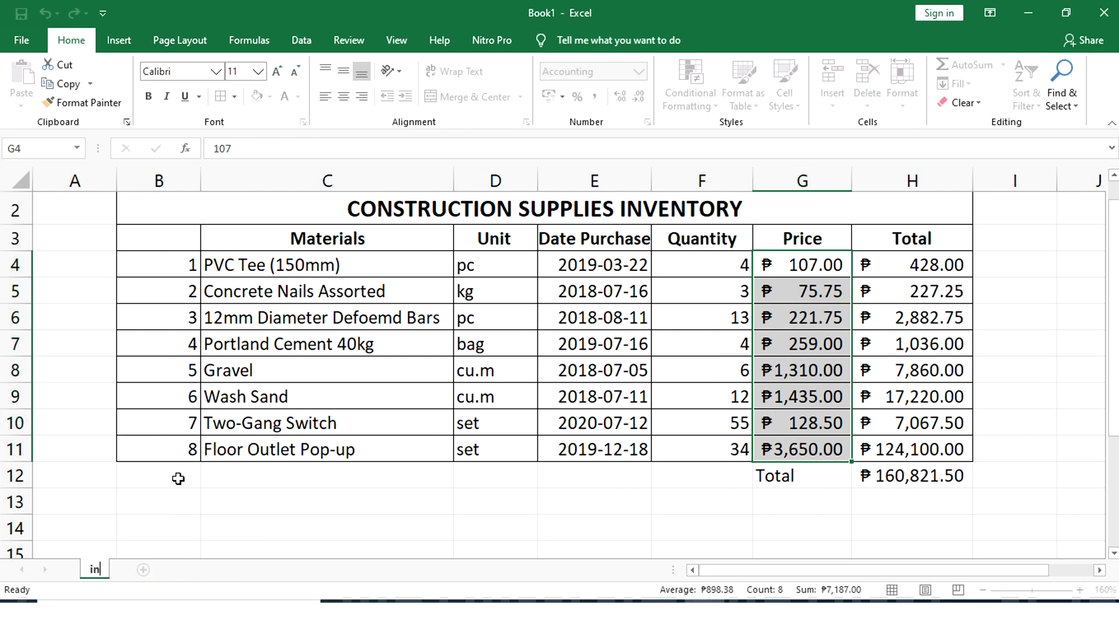
text(ventory)
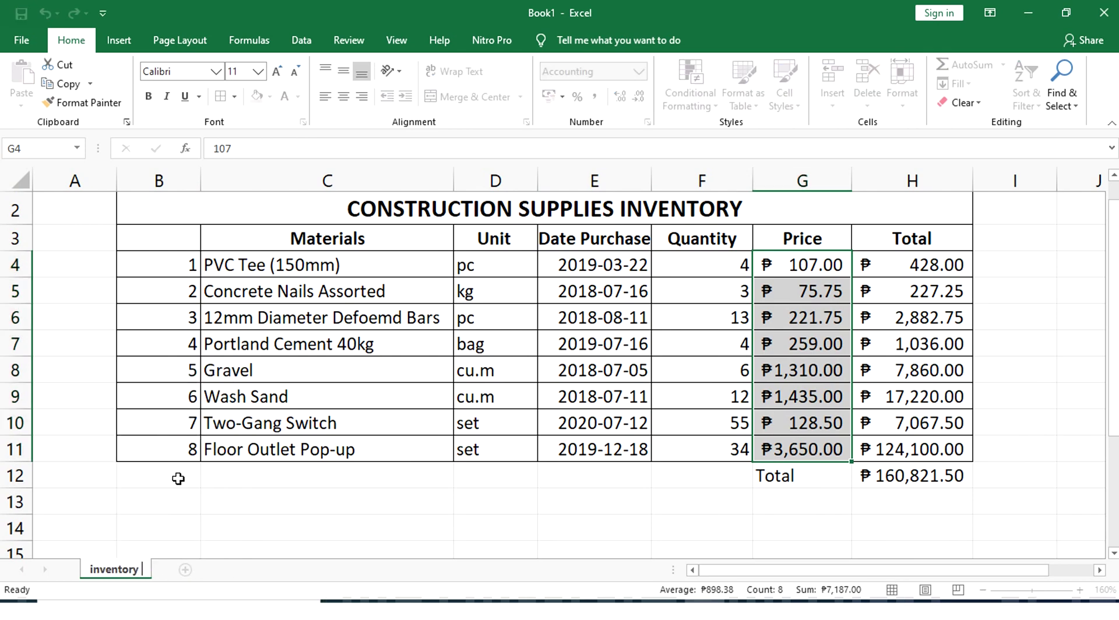
text( report)
key(Return)
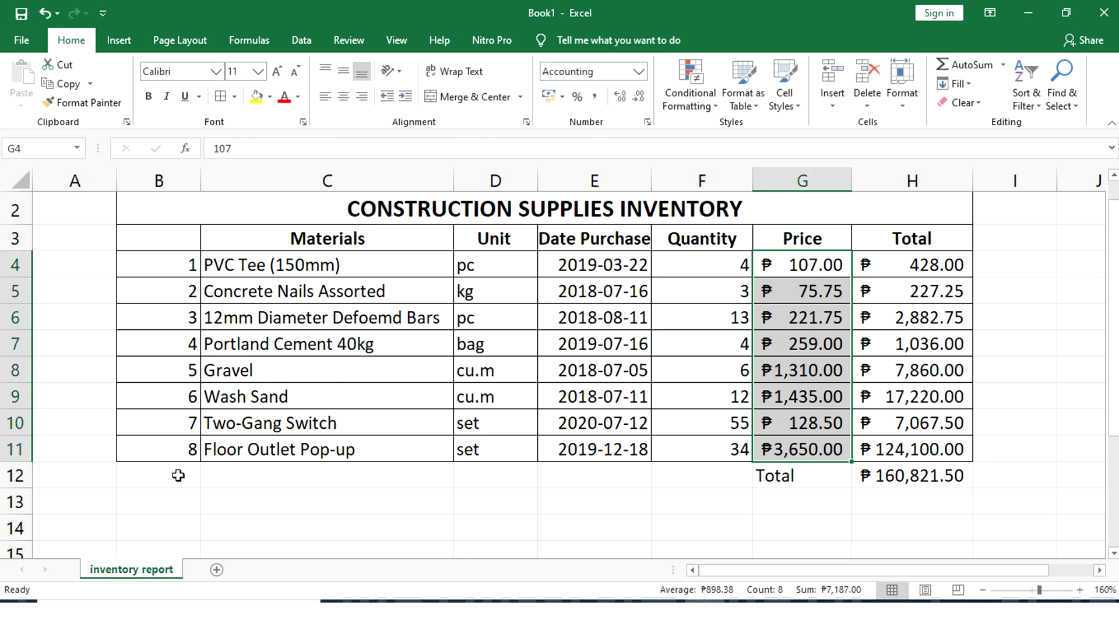